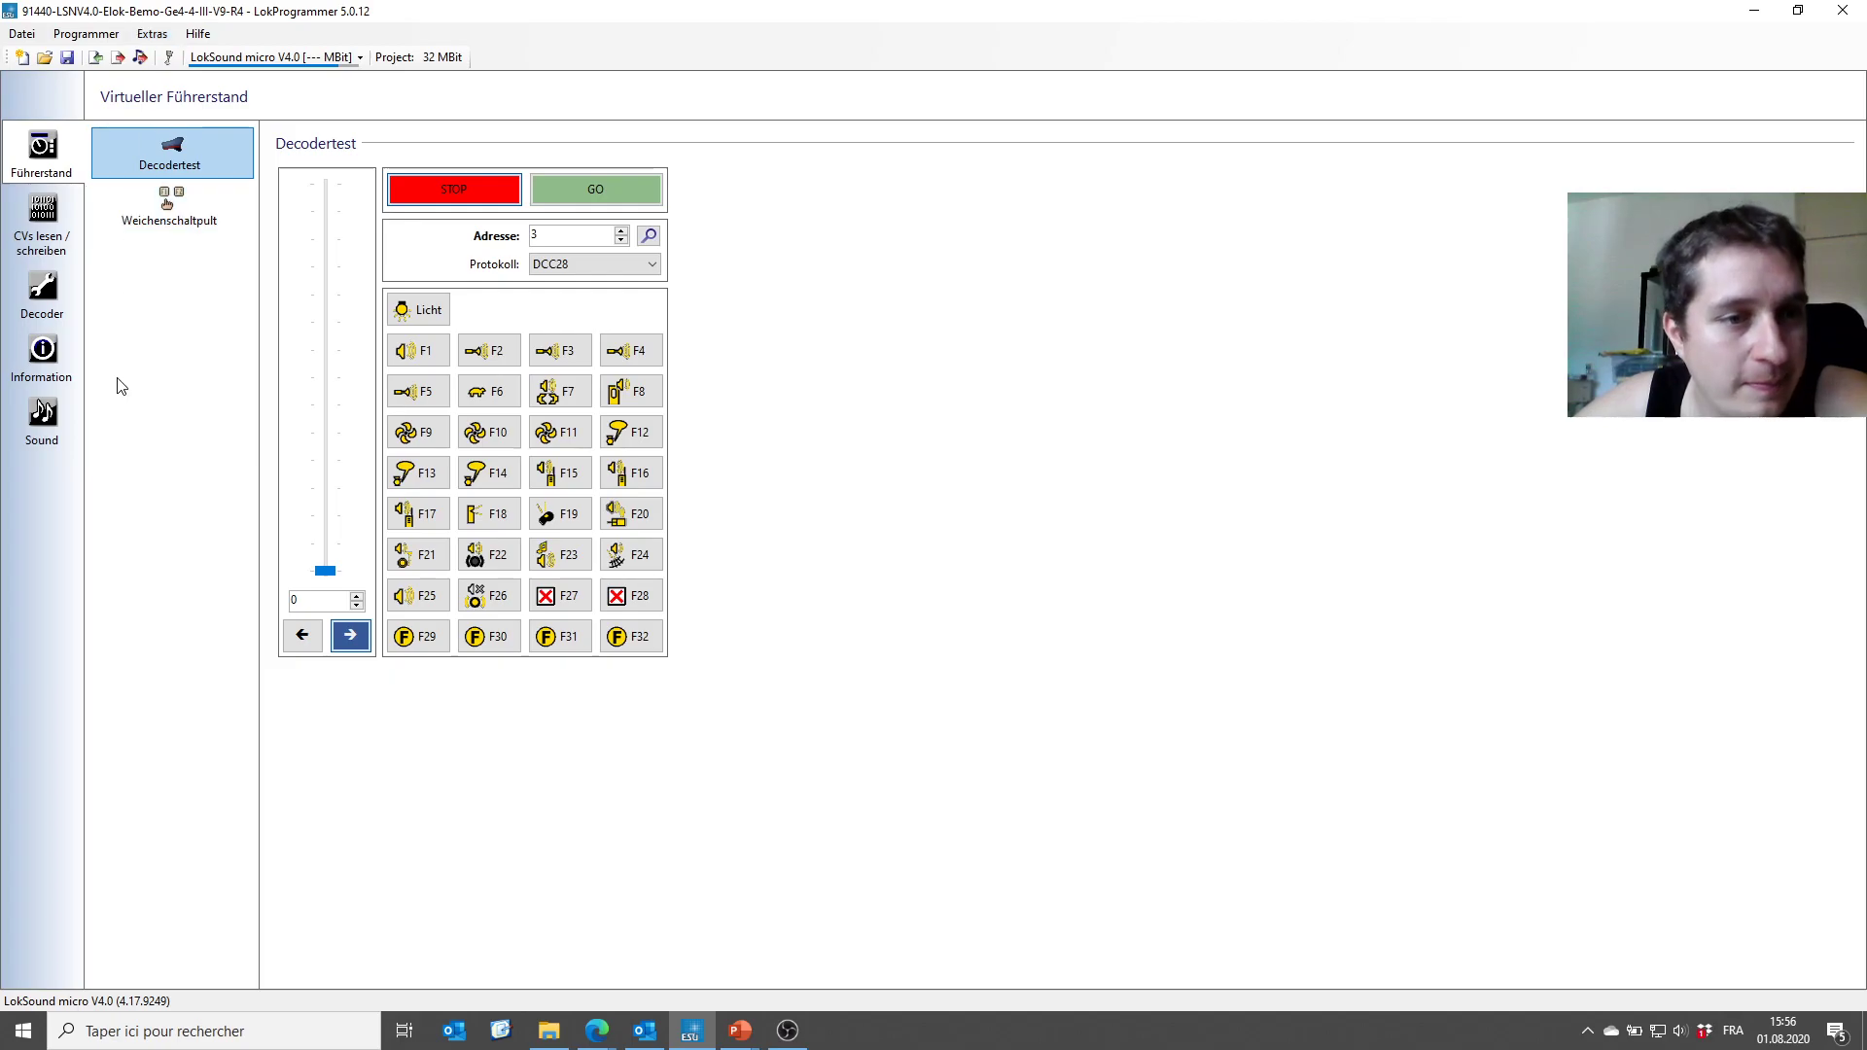
Clear the contents of sound slot 6 (user4) in the sound project overview.
click(43, 418)
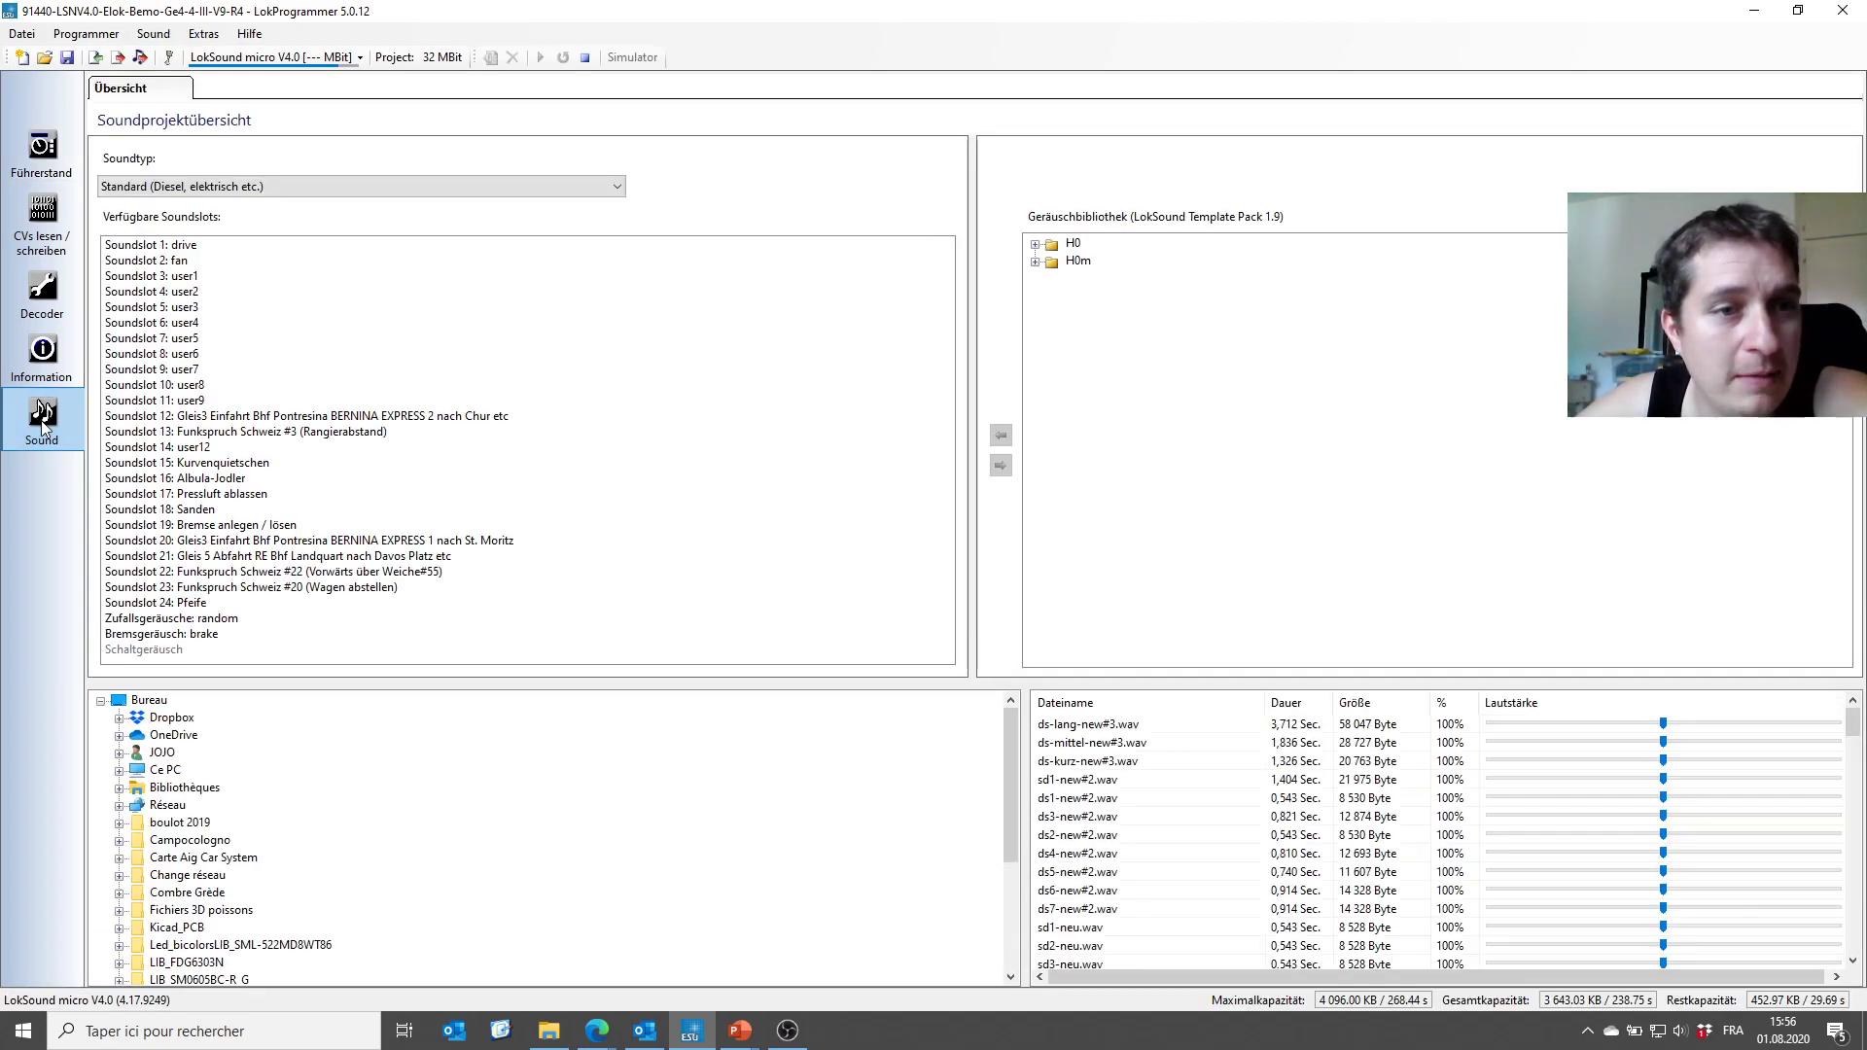
click(178, 322)
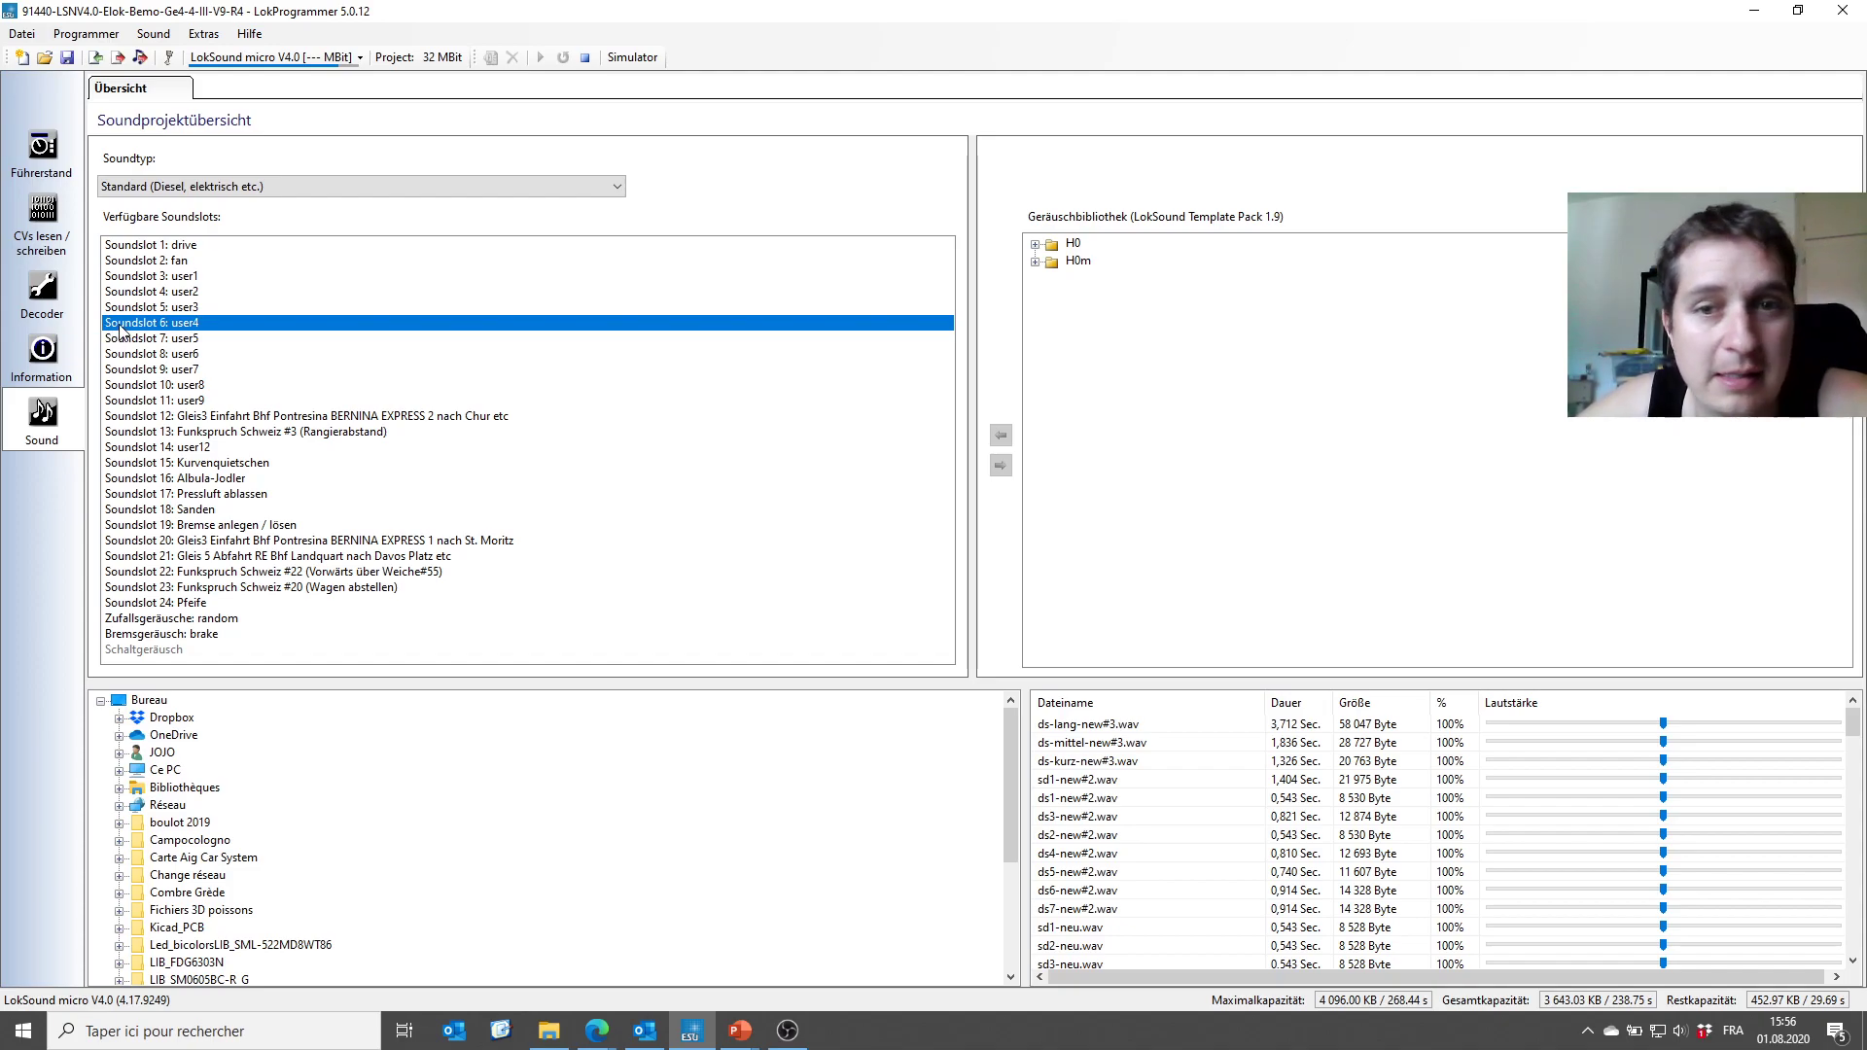
right_click(195, 324)
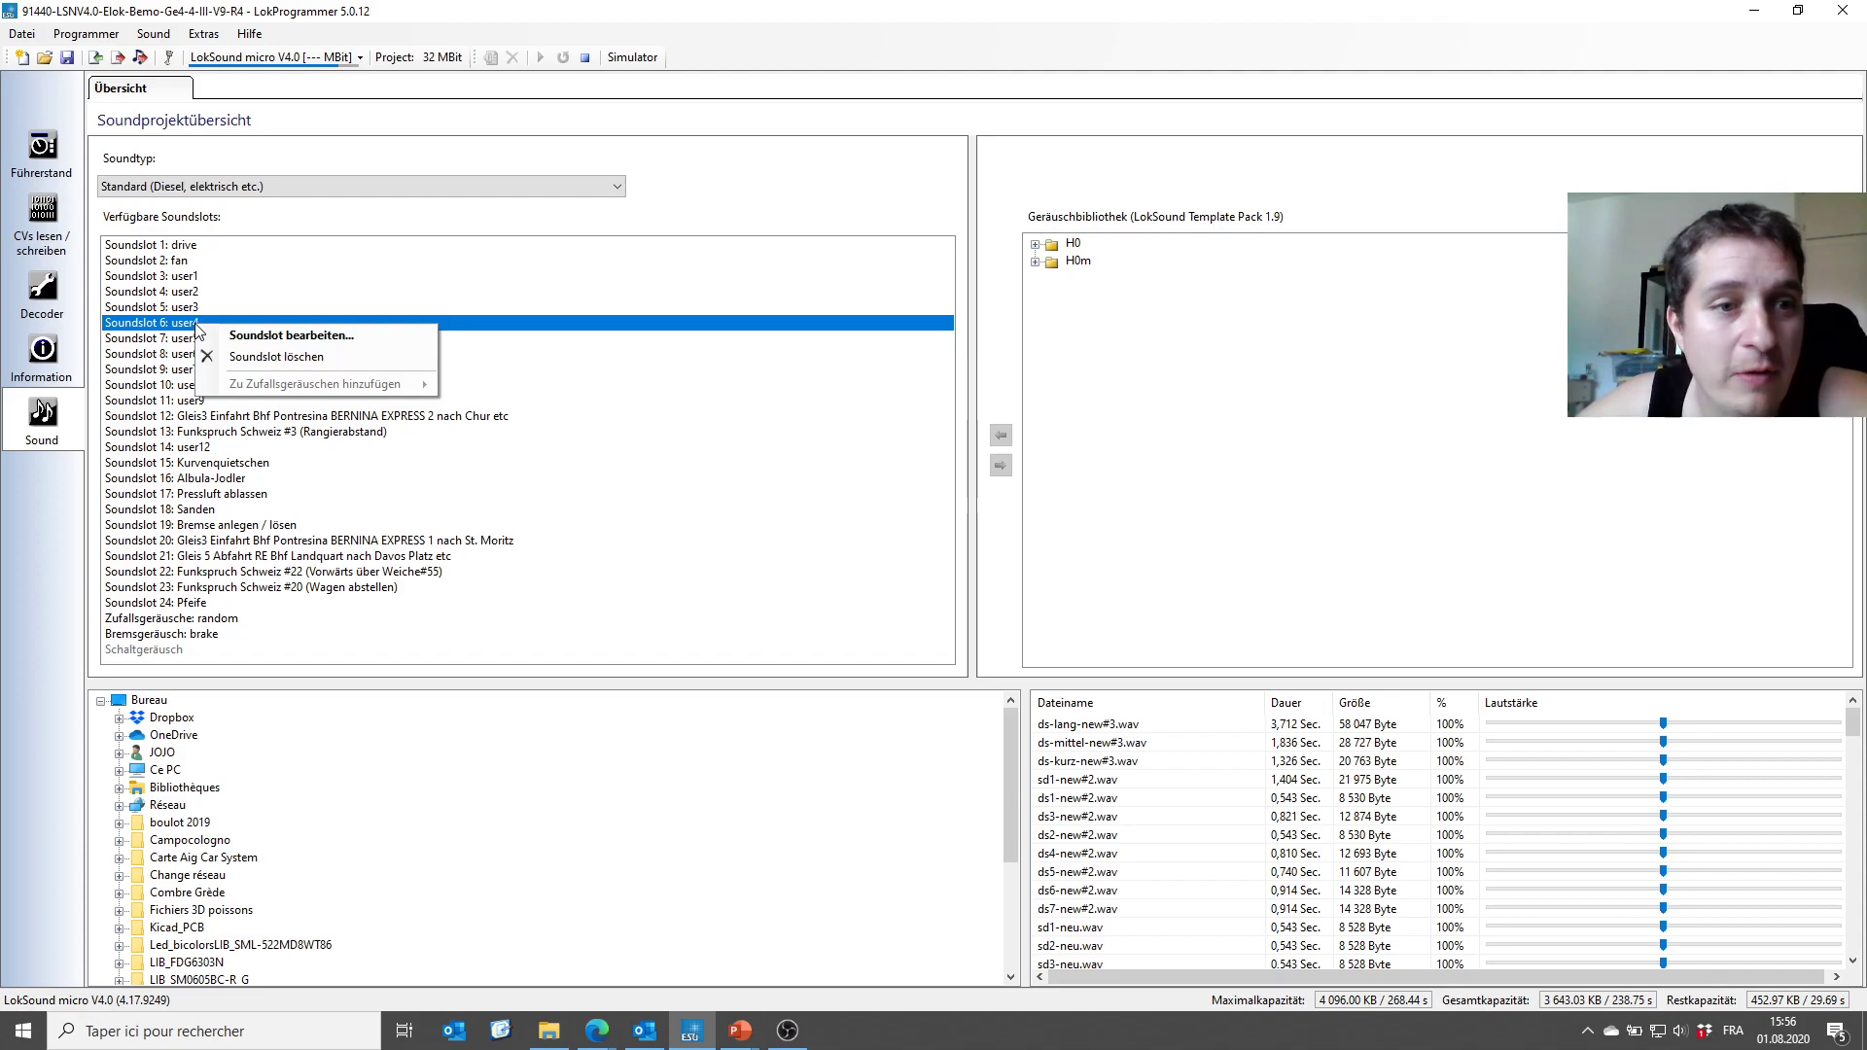
click(242, 359)
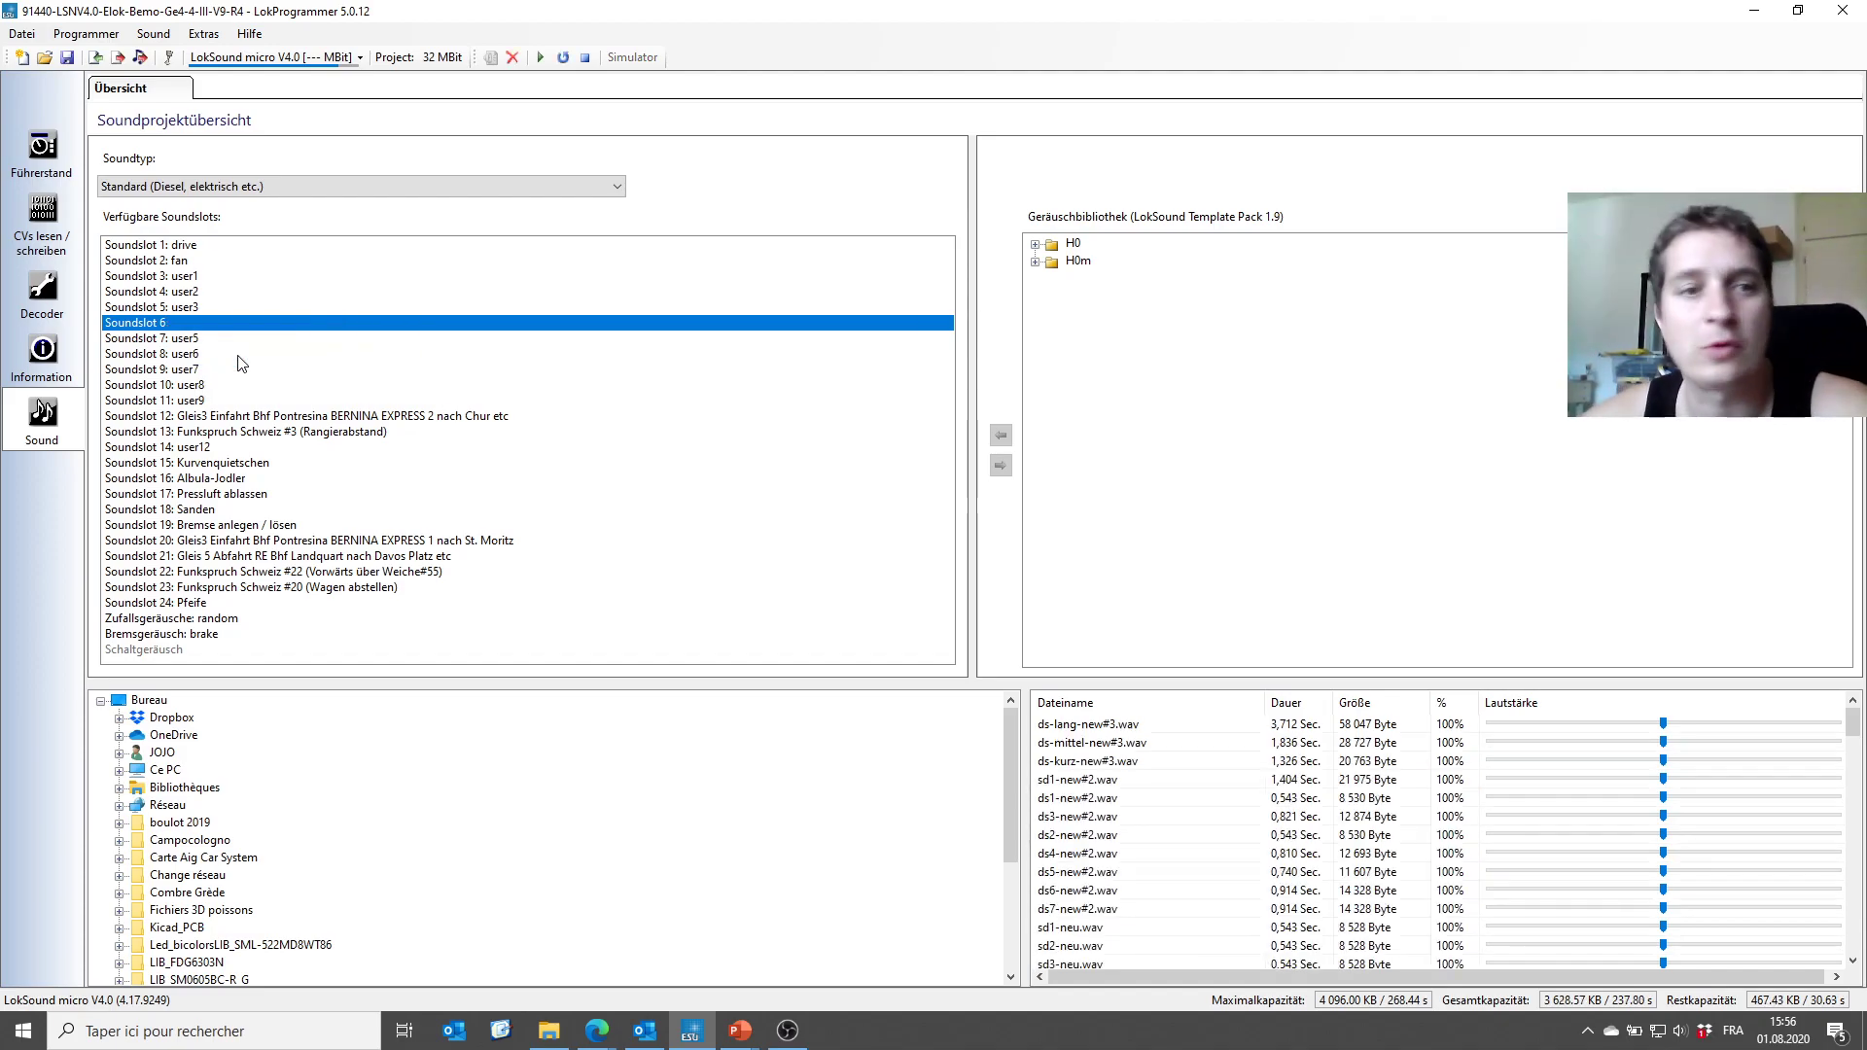
Open the flow chart of sound slot 6 and add a state (Zustand) beside the Mute block.
double_click(189, 325)
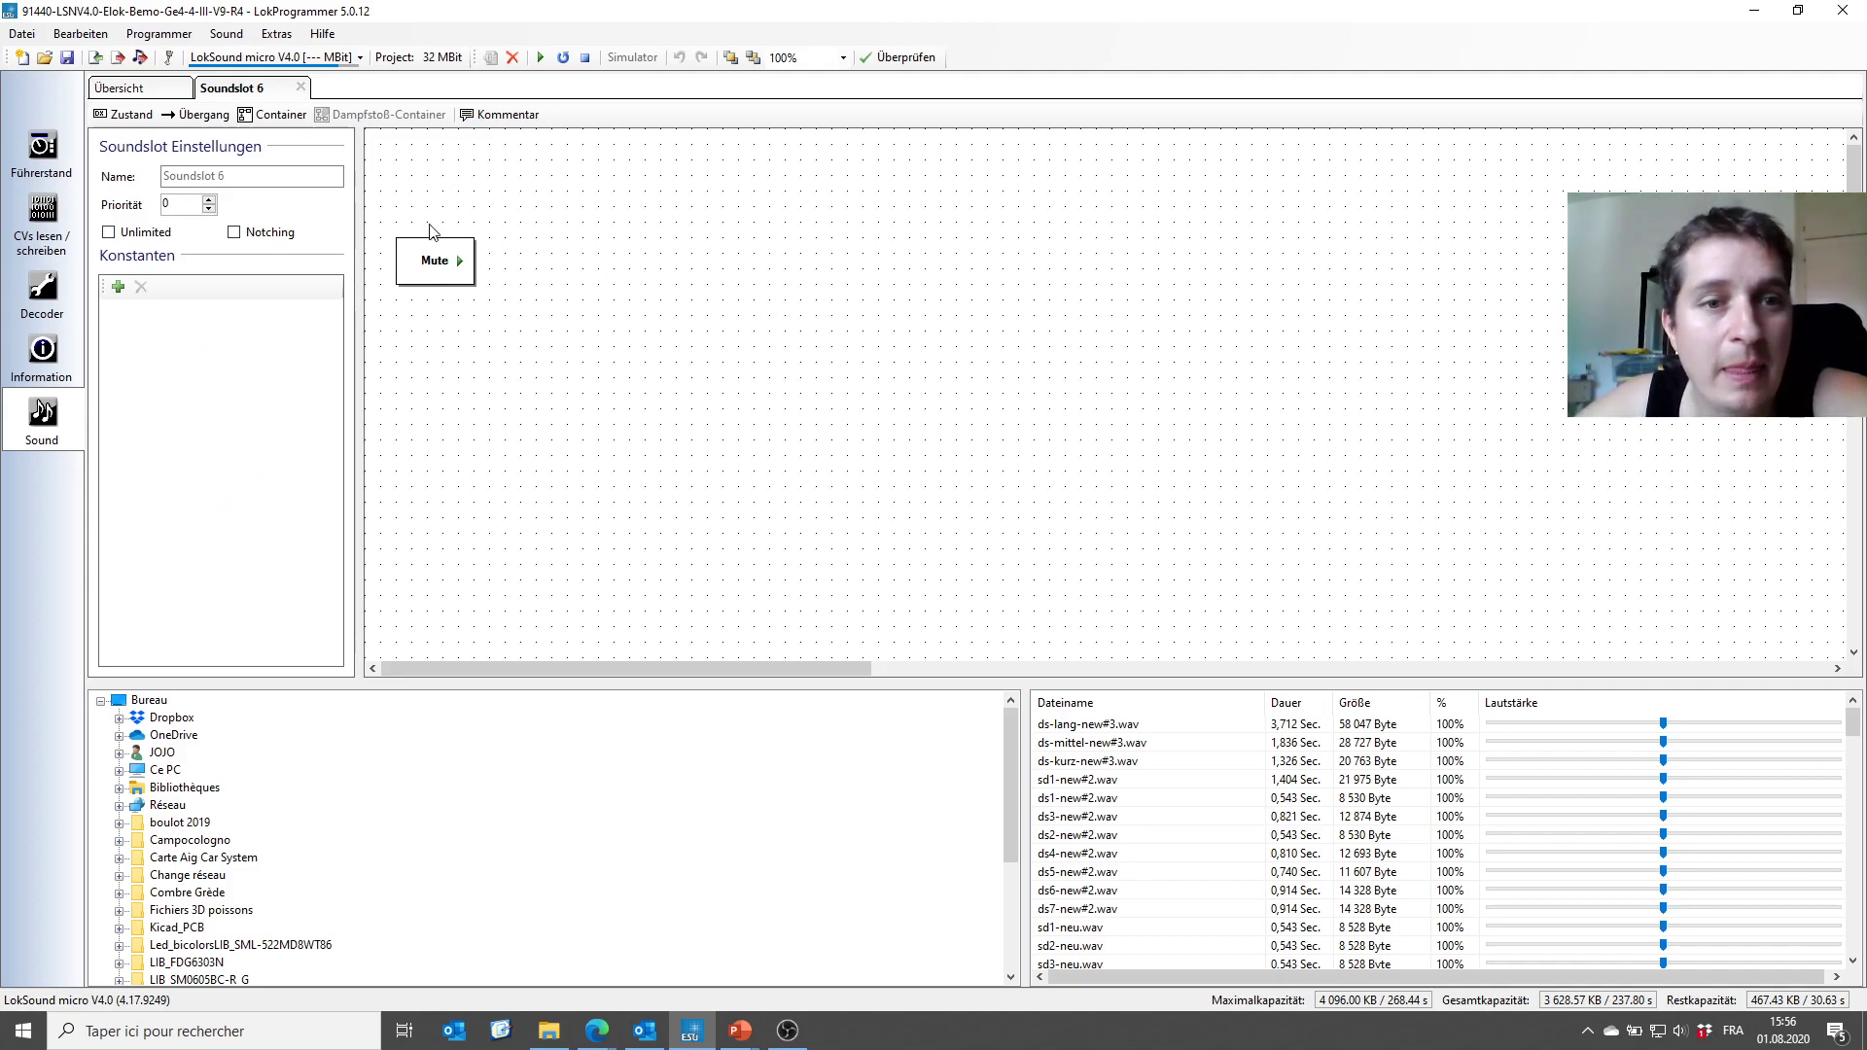
click(124, 115)
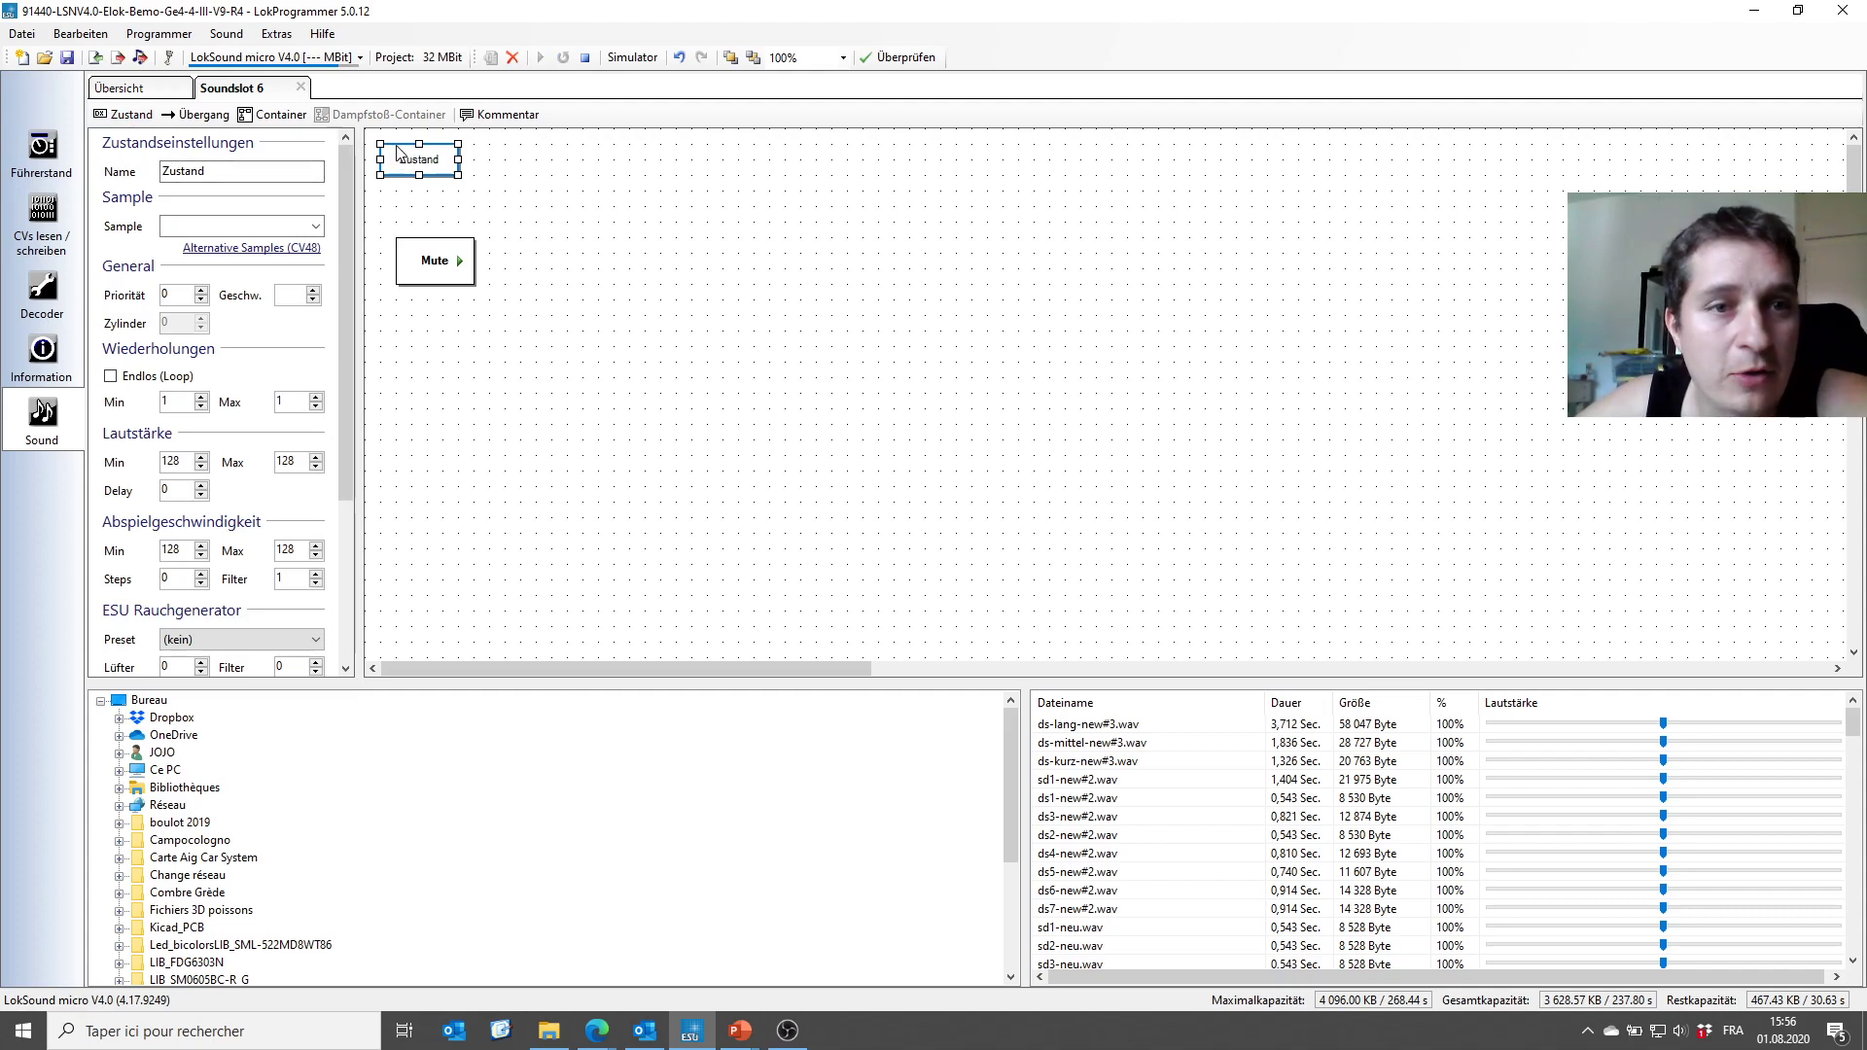
drag(400, 148, 591, 248)
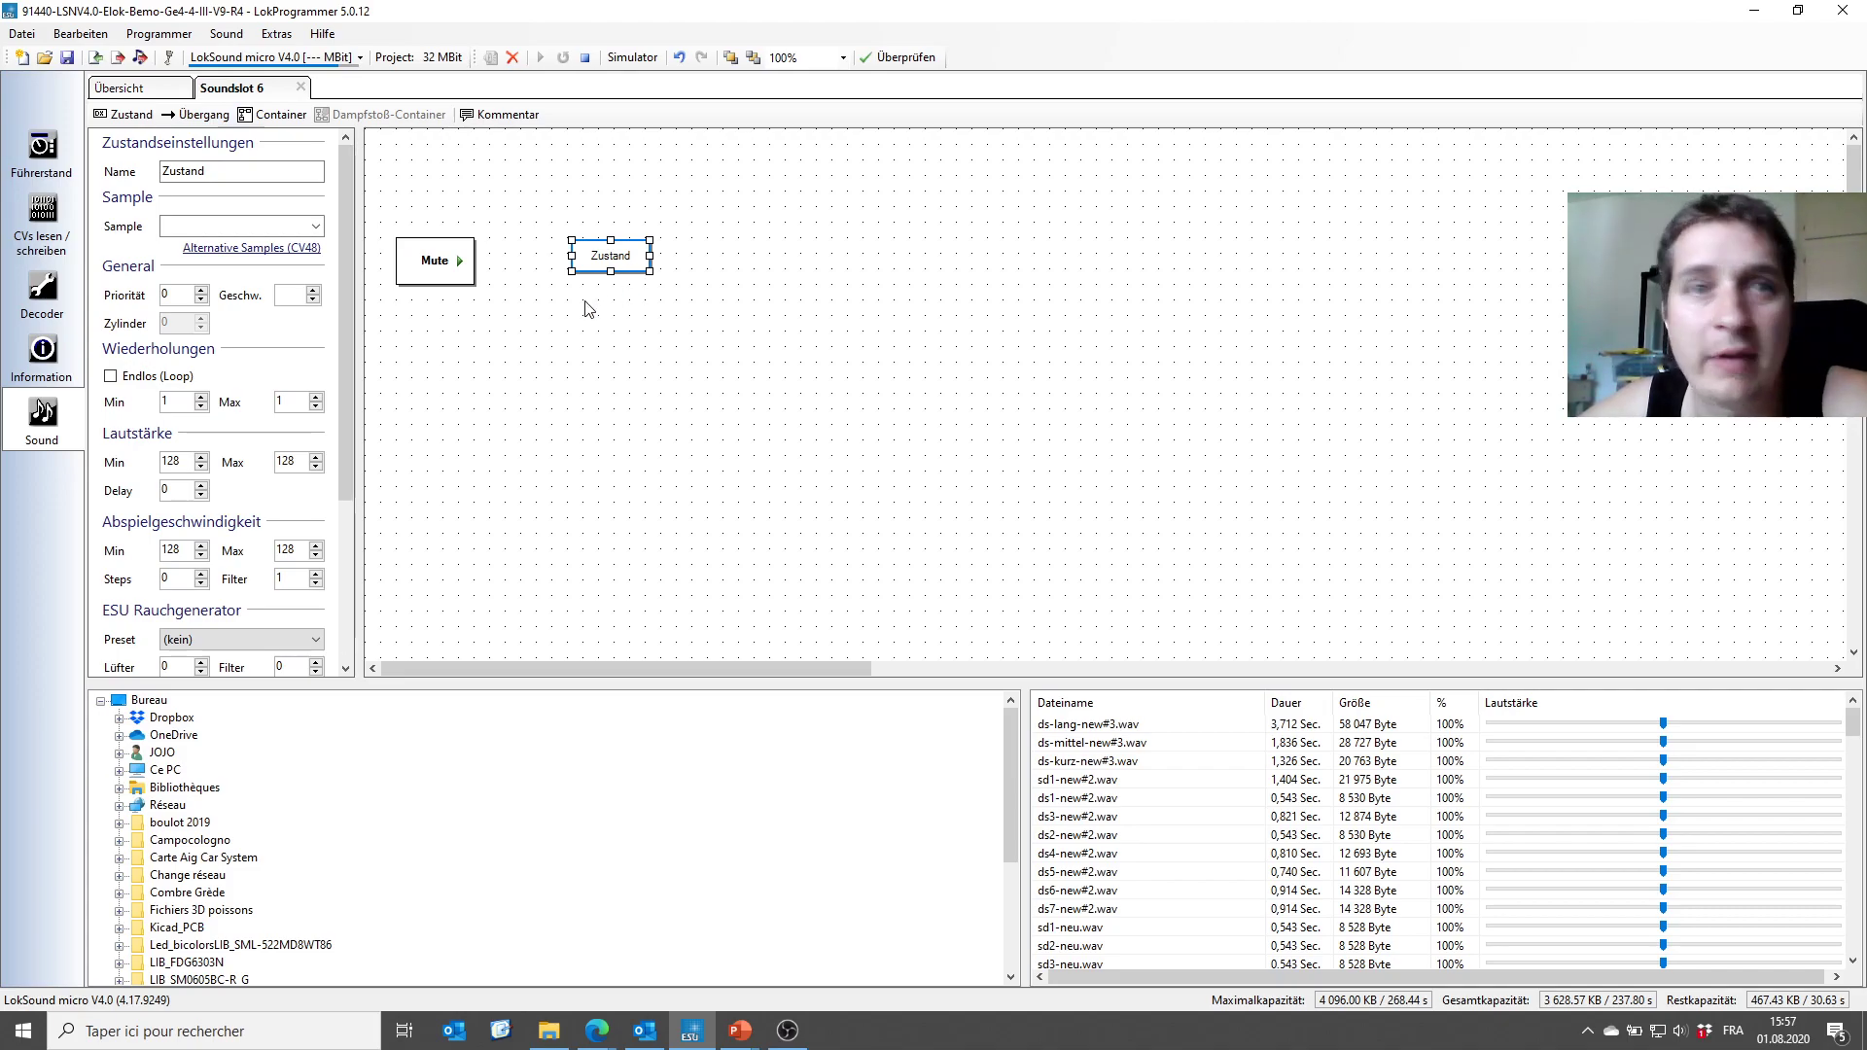
Add a trial container beside the state, look inside it, and delete the container.
click(278, 116)
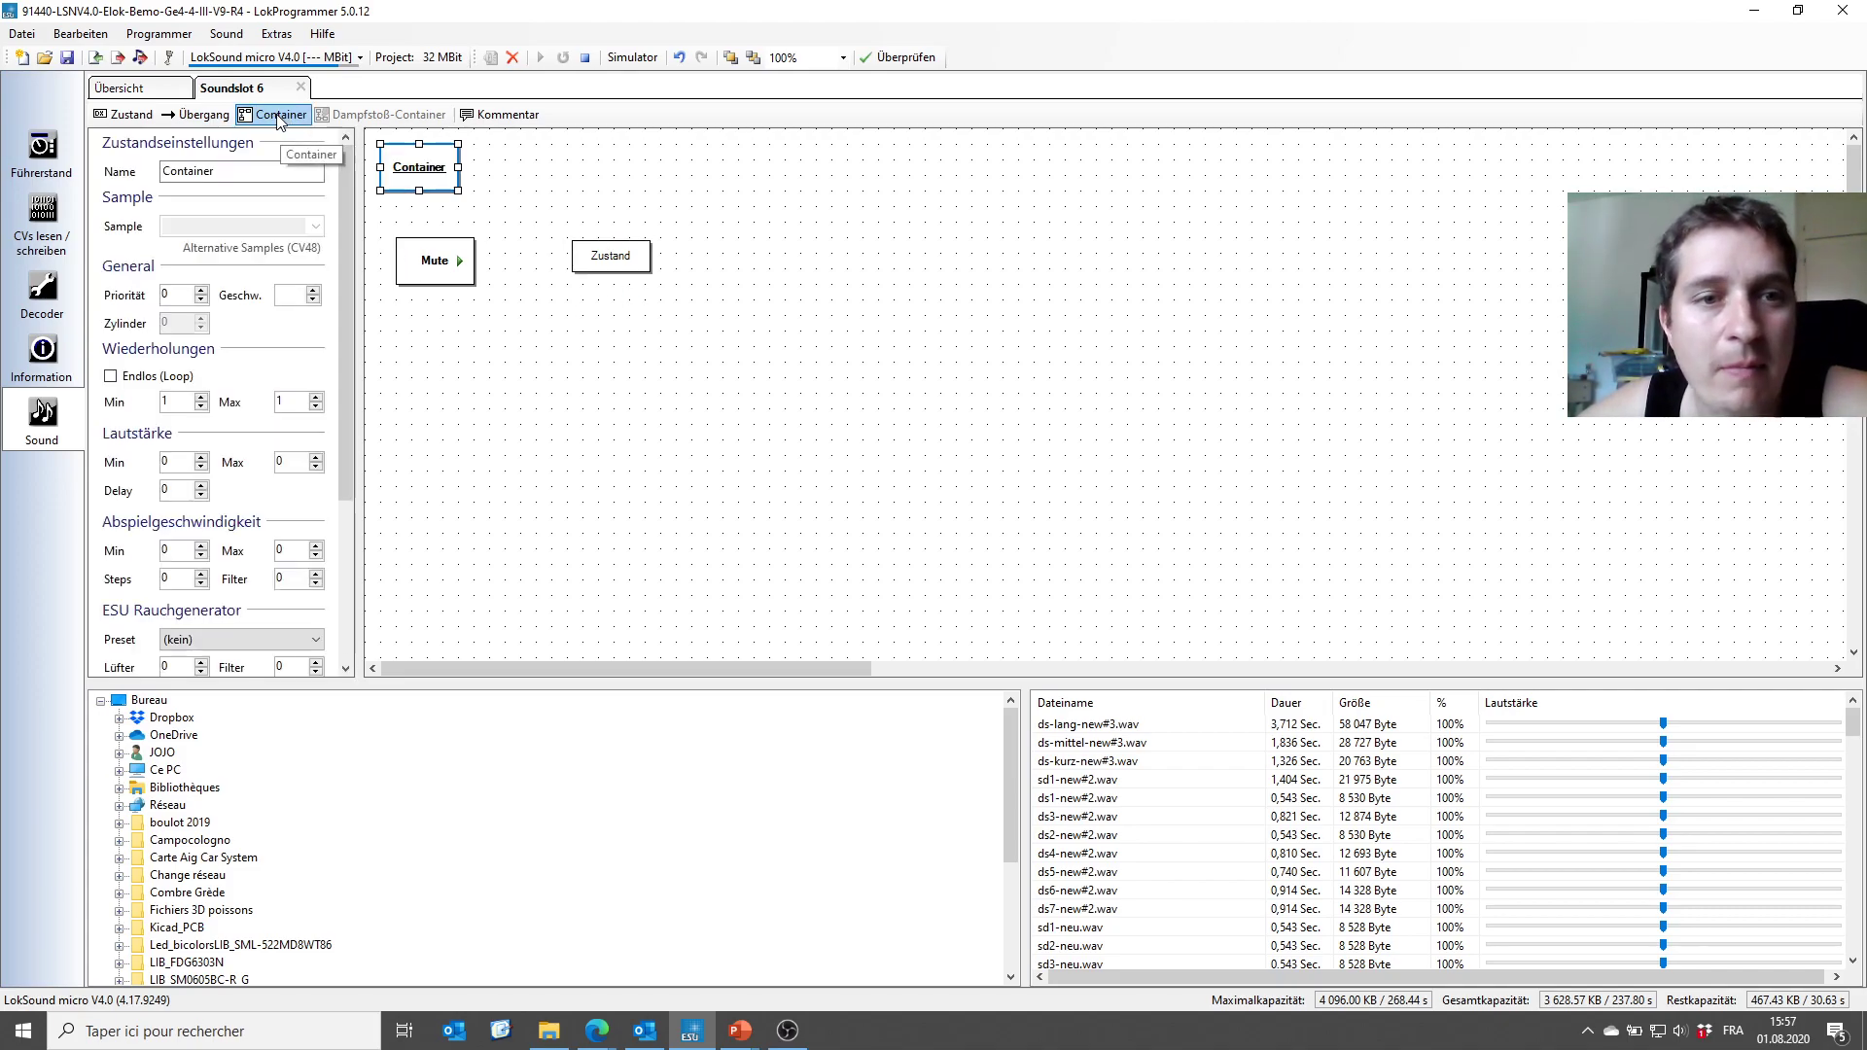
drag(415, 153, 816, 247)
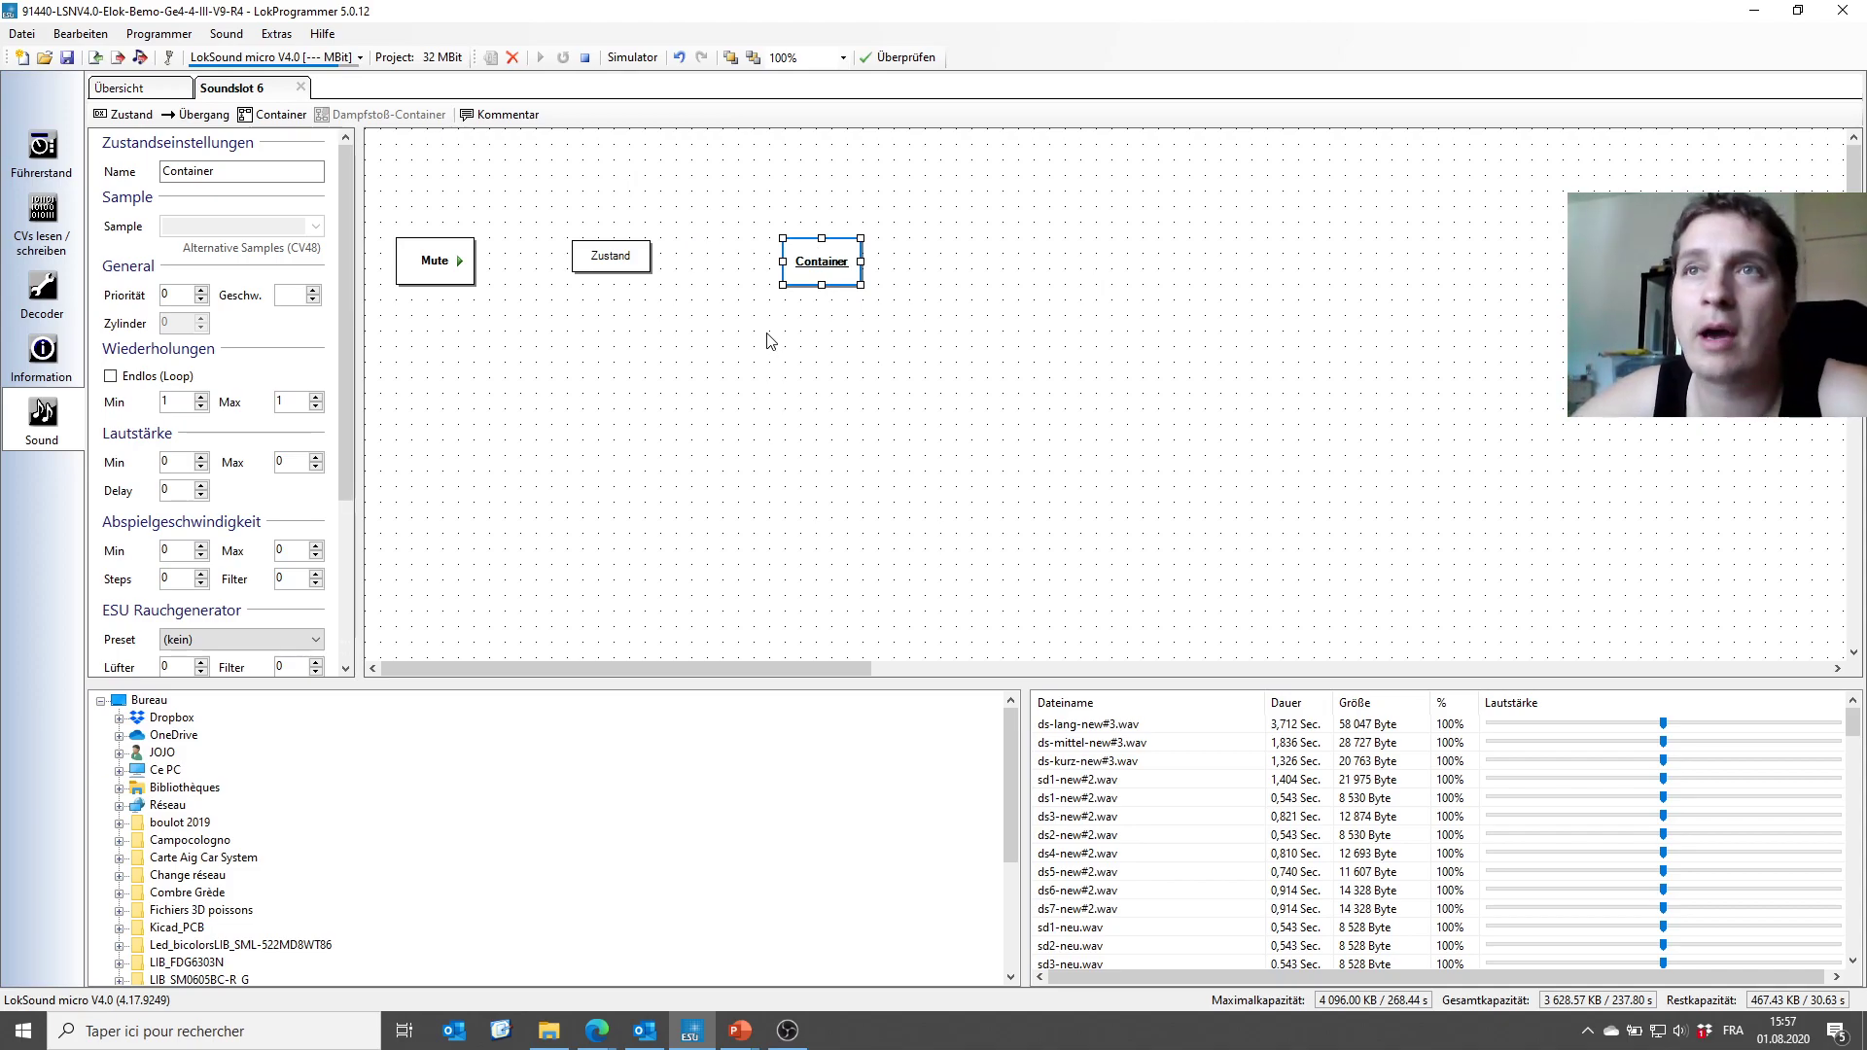
double_click(806, 263)
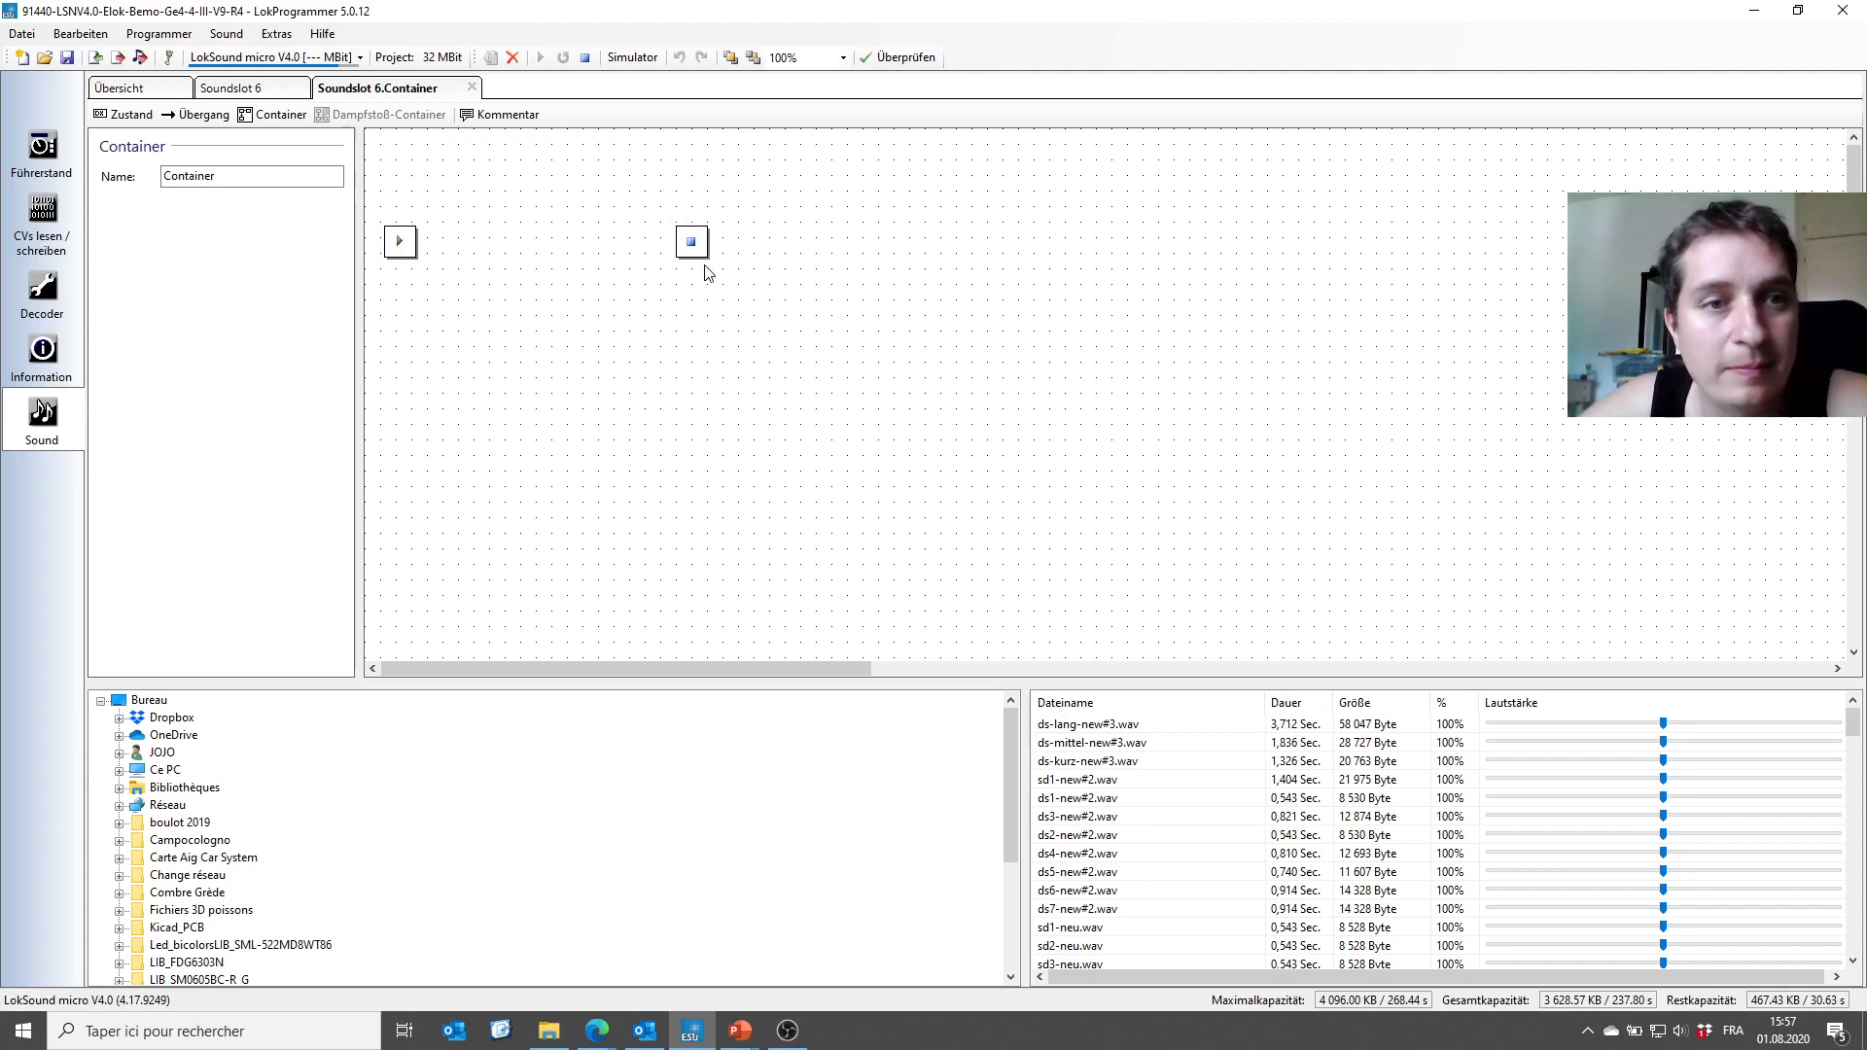
click(473, 88)
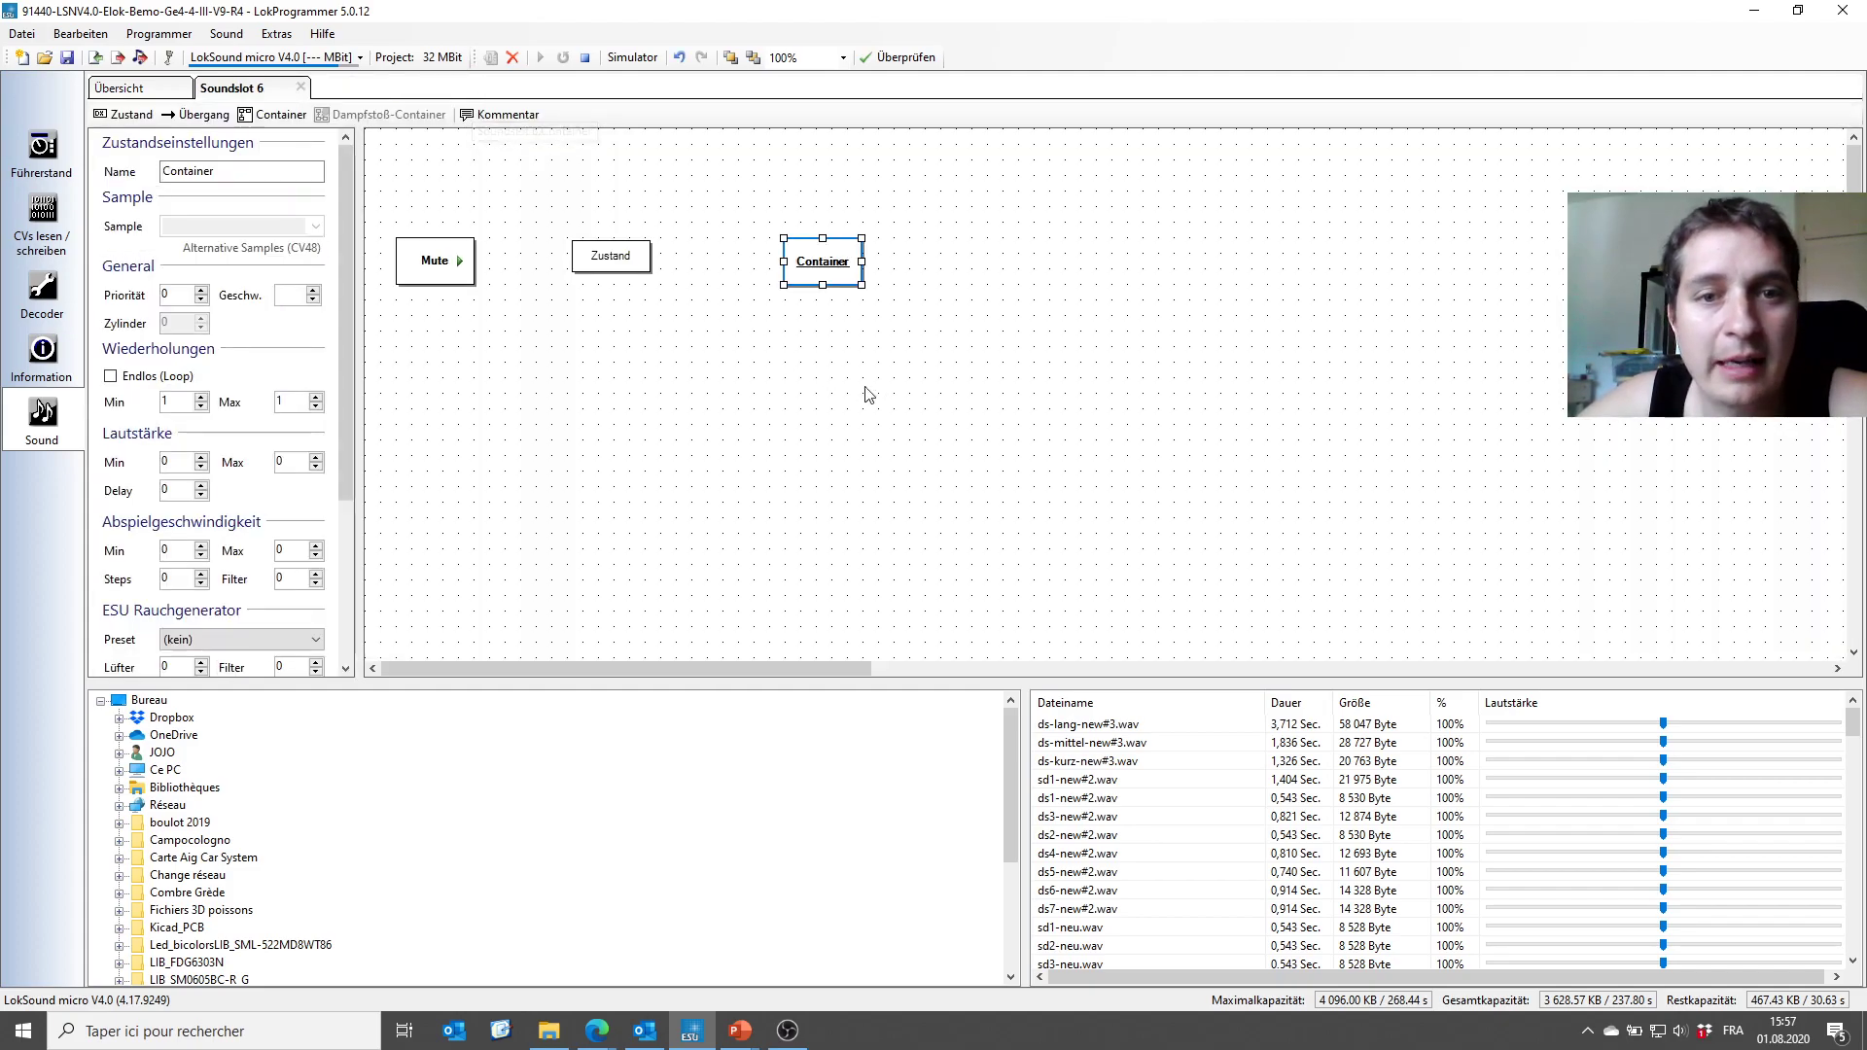
click(513, 57)
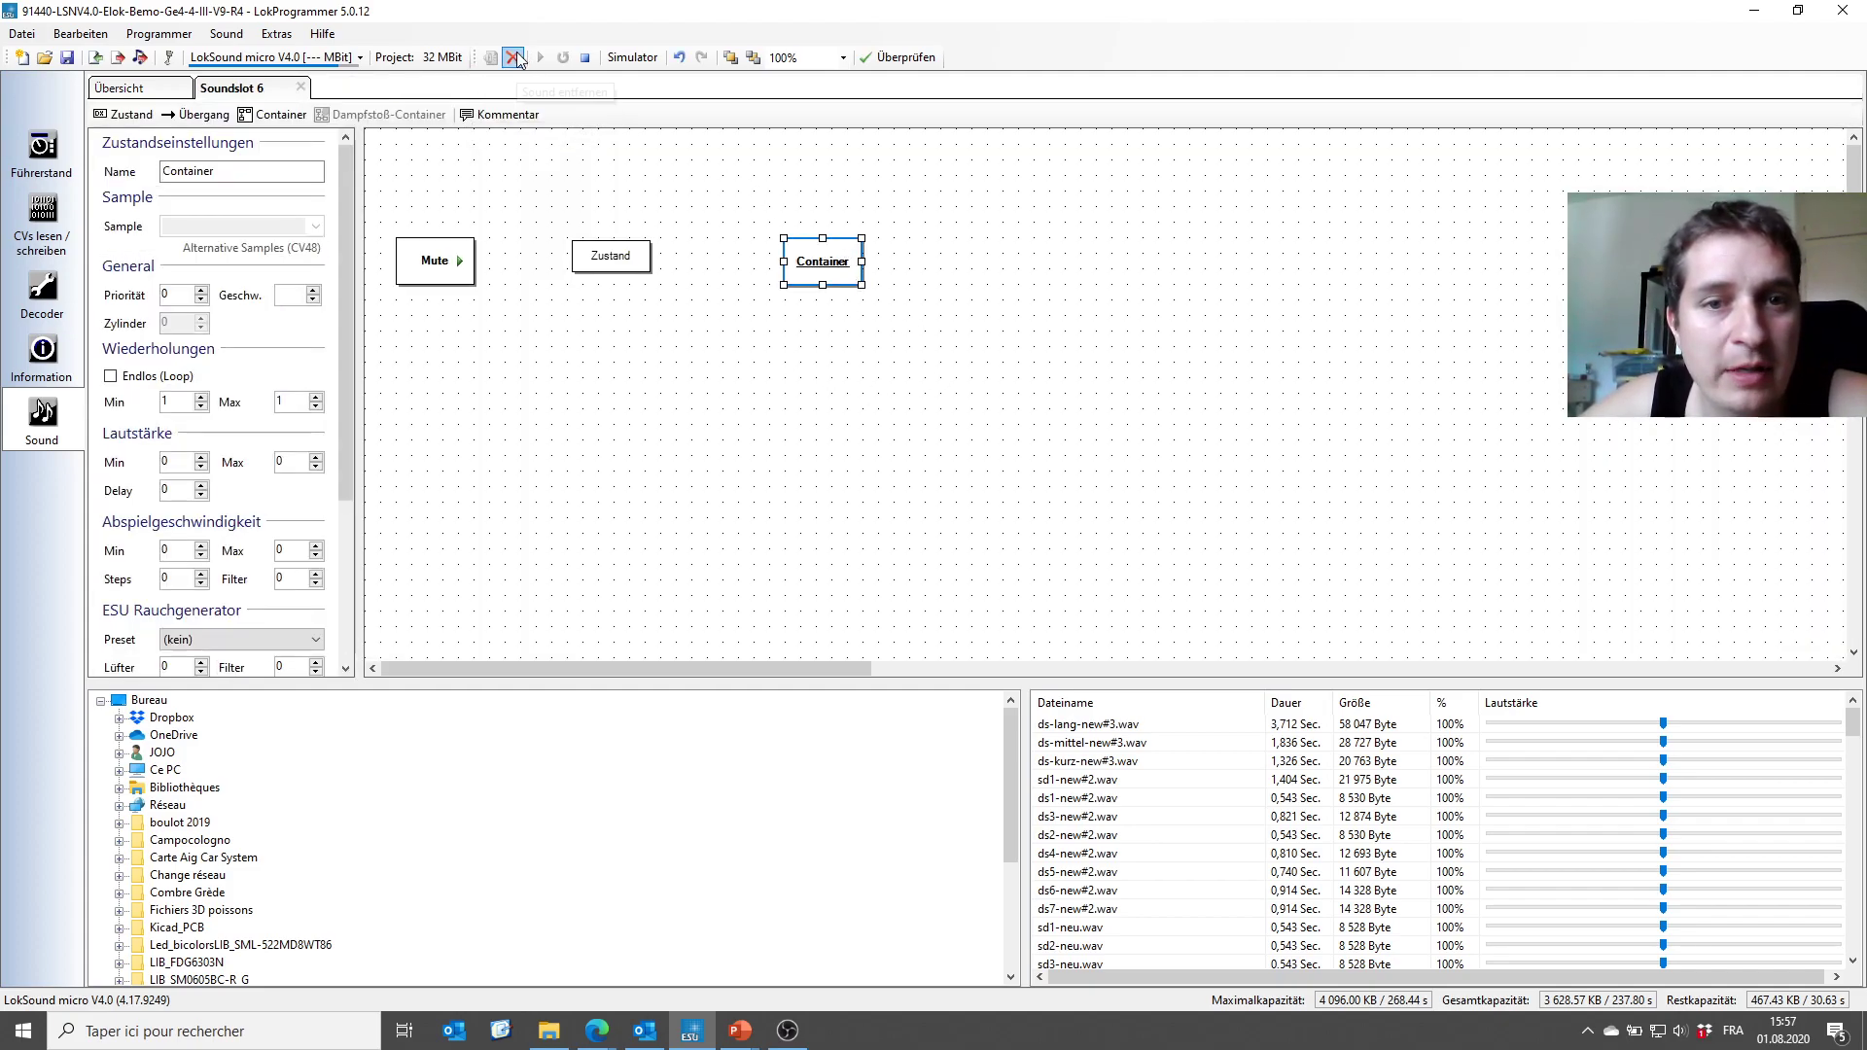
right_click(852, 255)
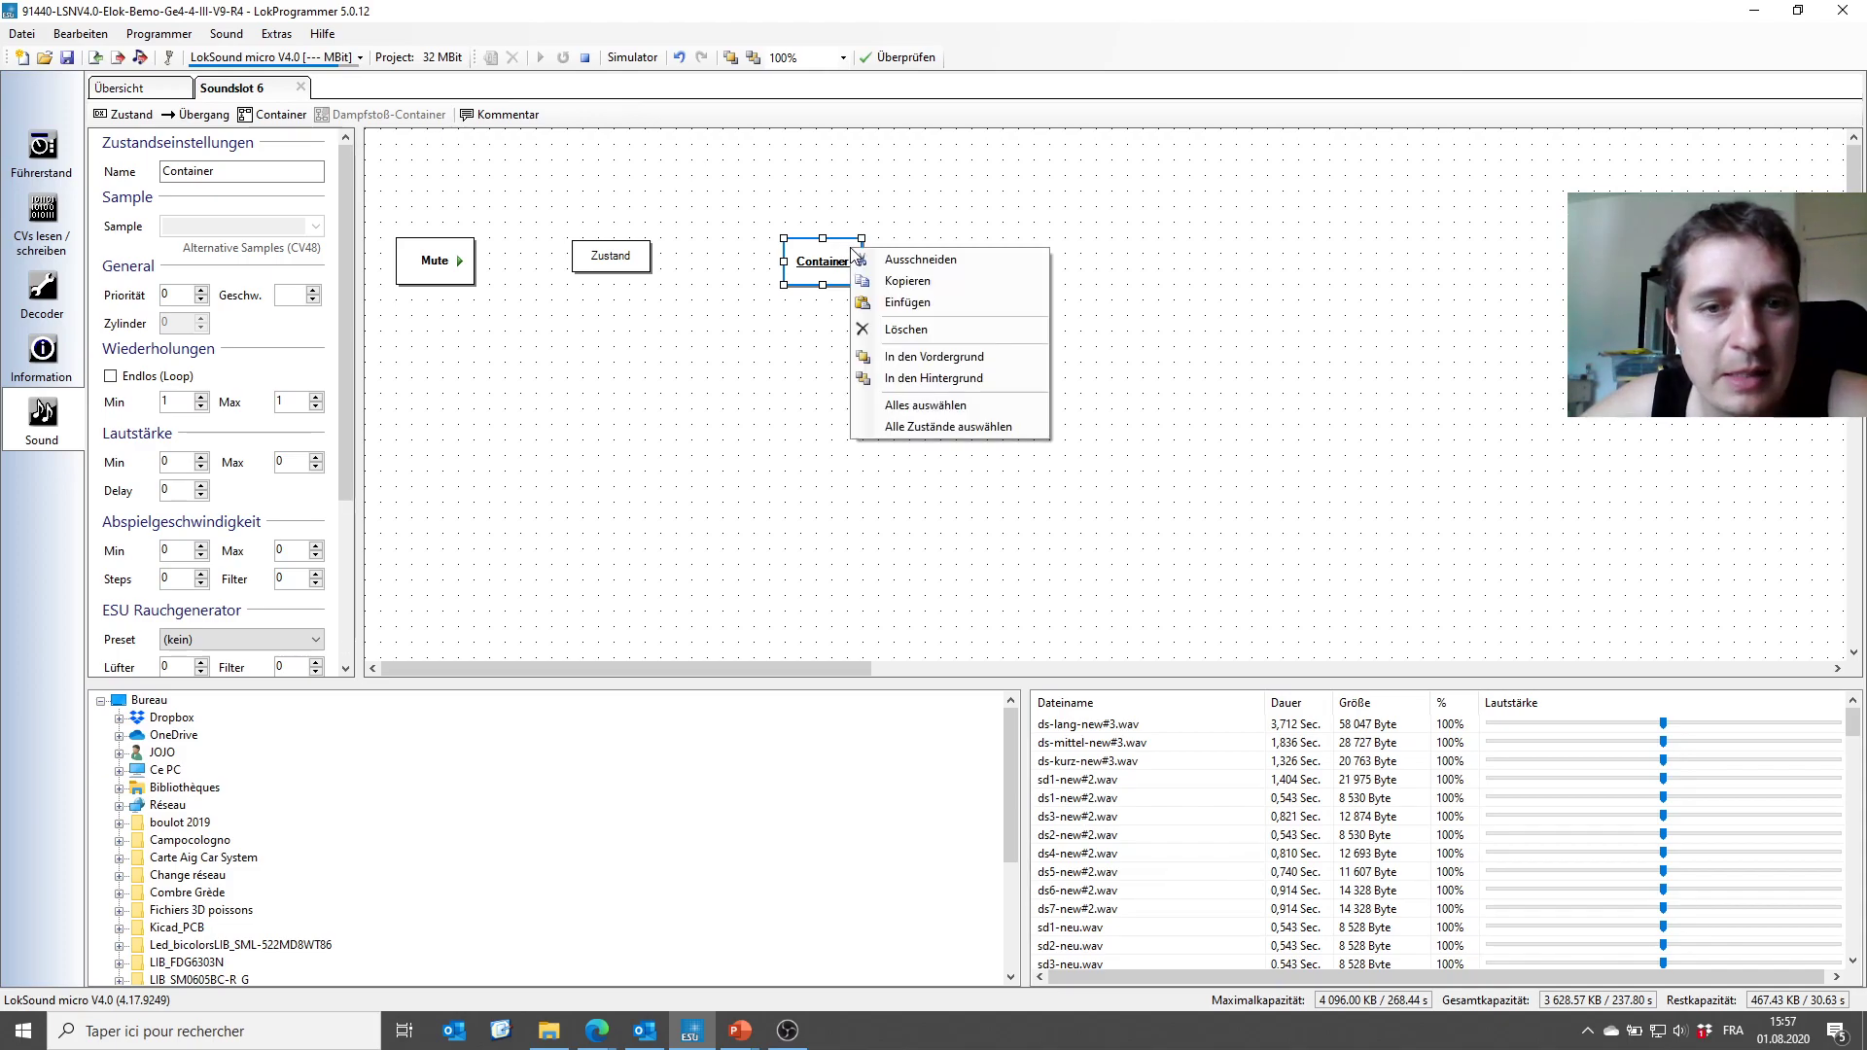
click(886, 332)
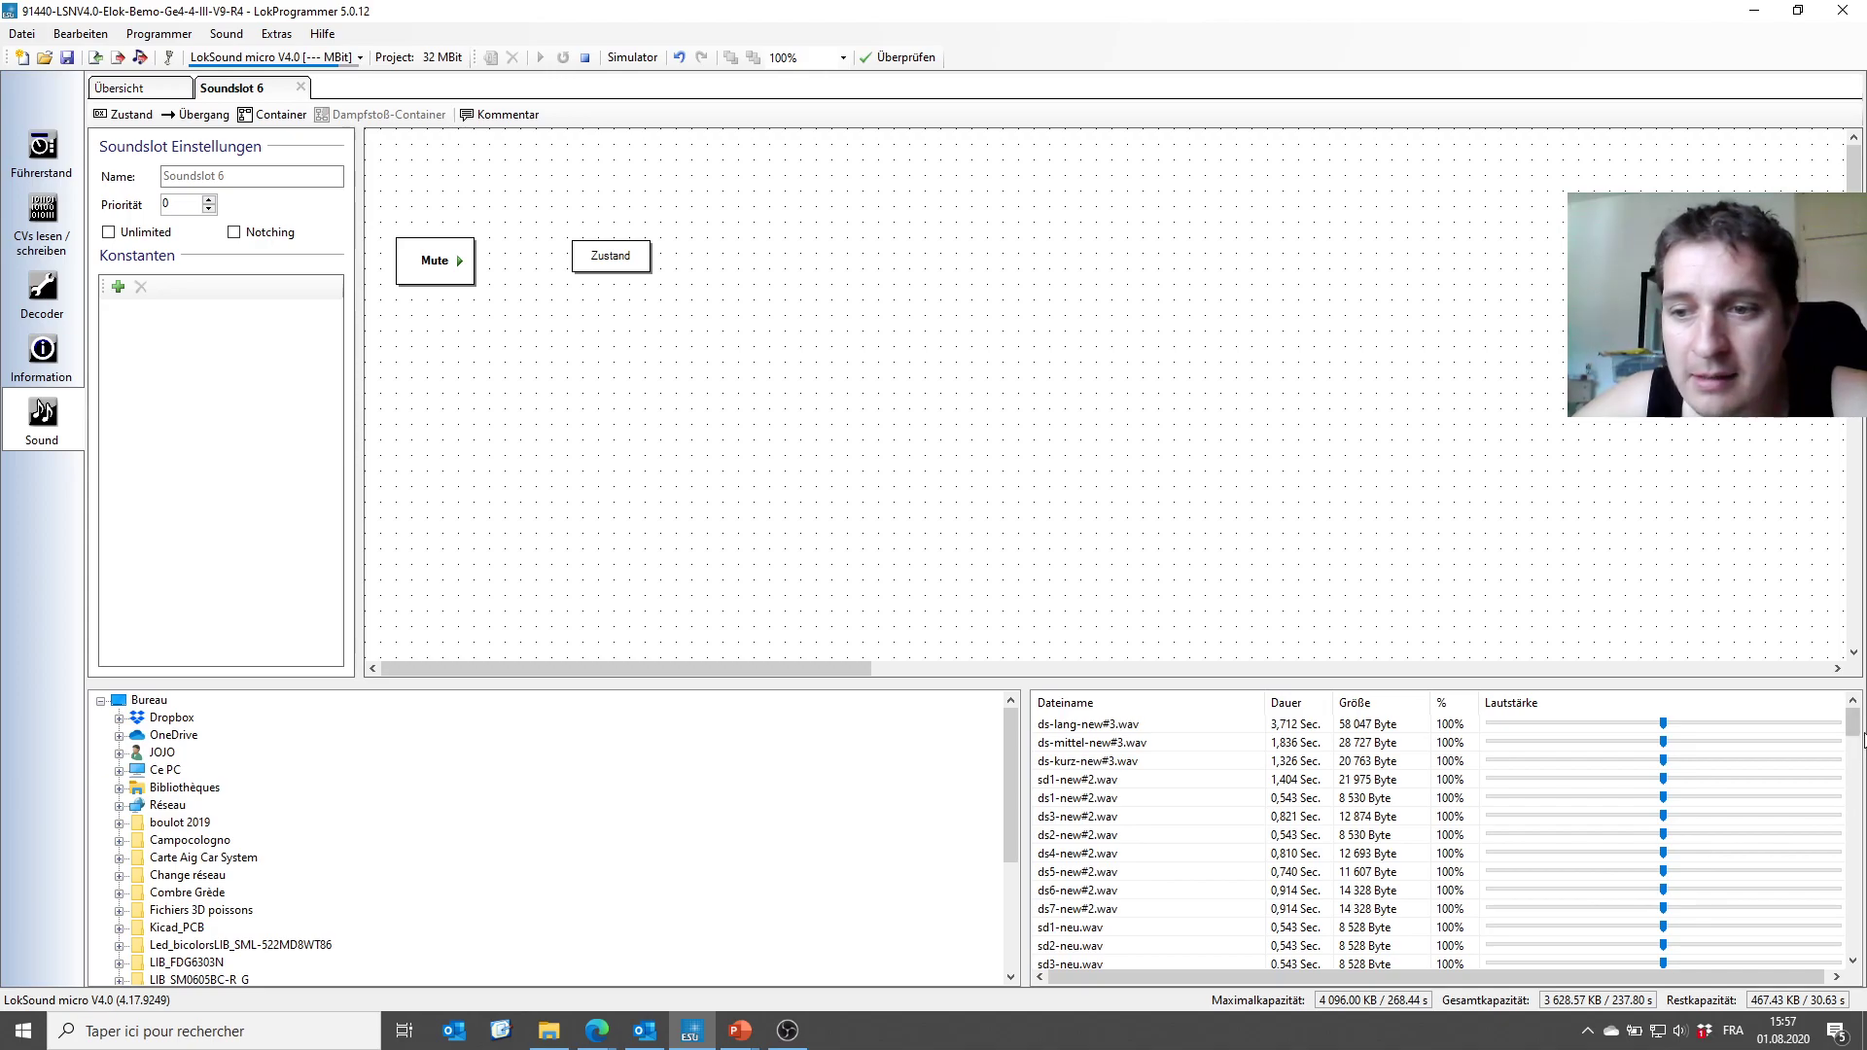
Add sifflchefgare.wav from the desktop to the project's sound files and assign it as the state's sample.
scroll(1858, 757, down, 3)
scroll(1855, 756, down, 10)
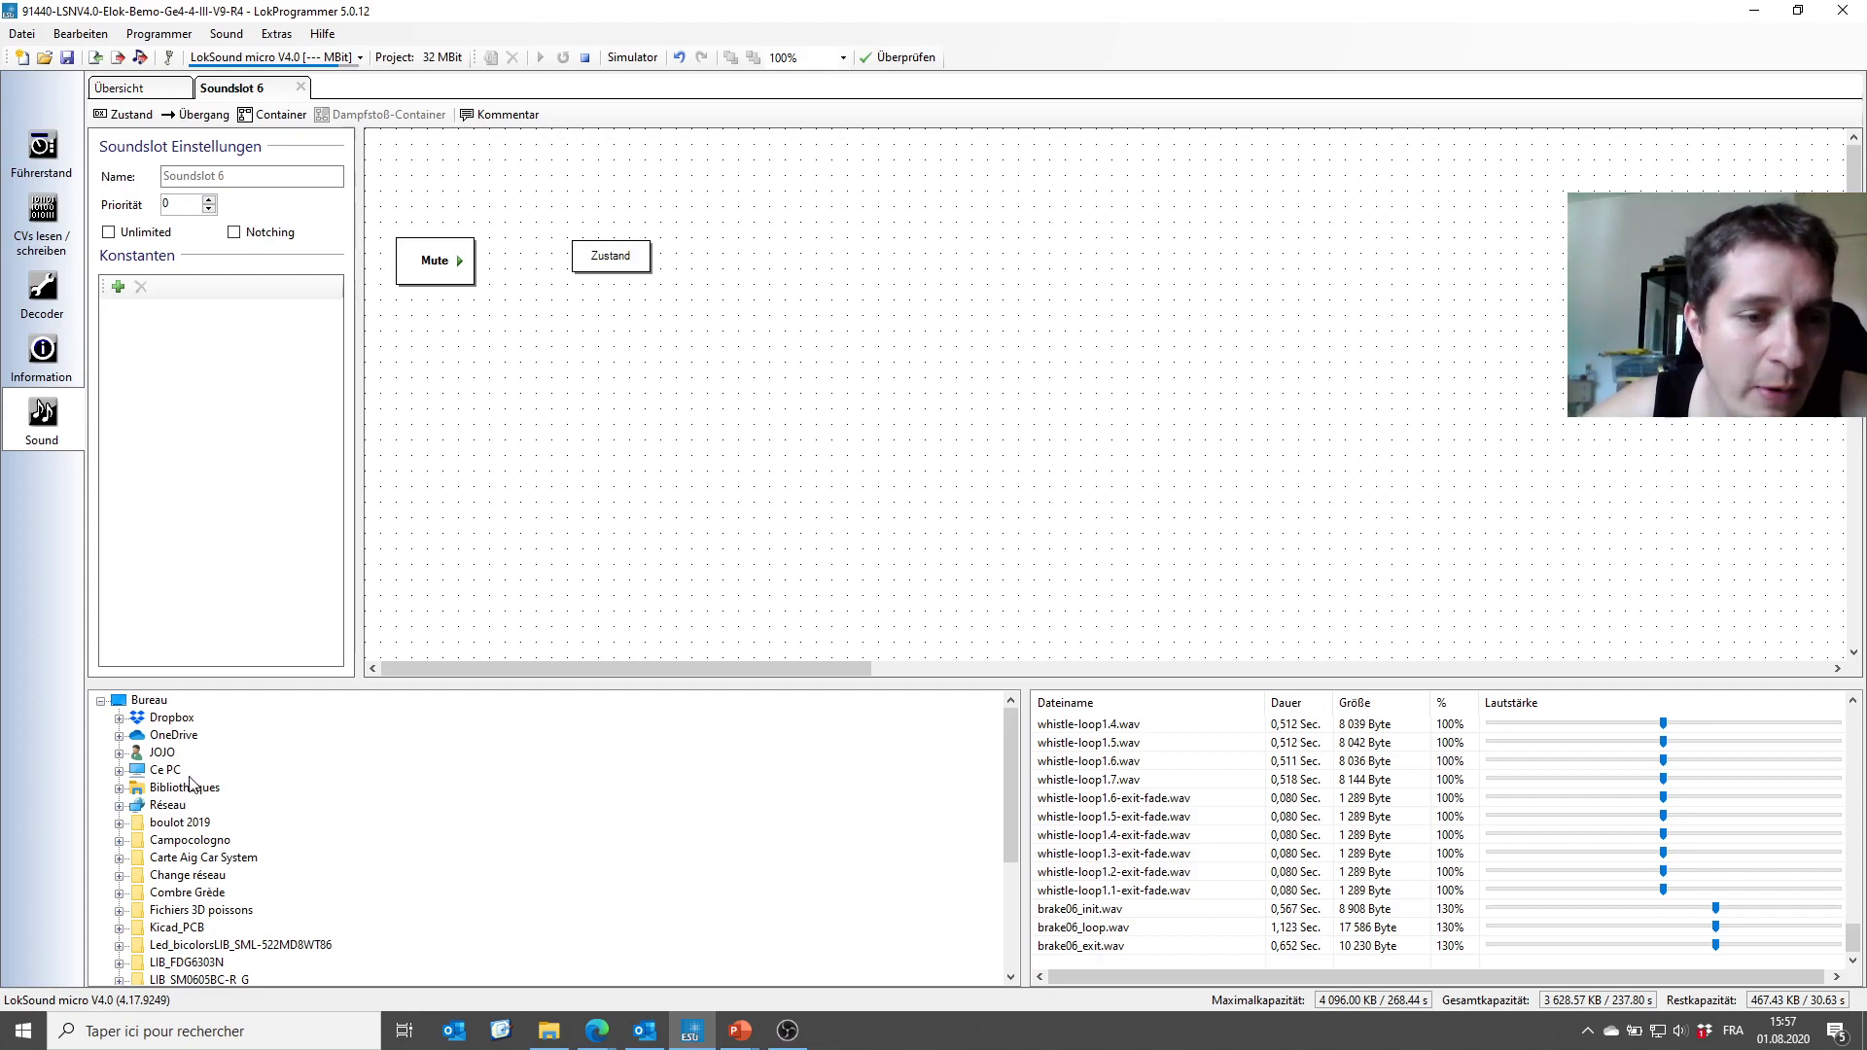
scroll(184, 787, down, 4)
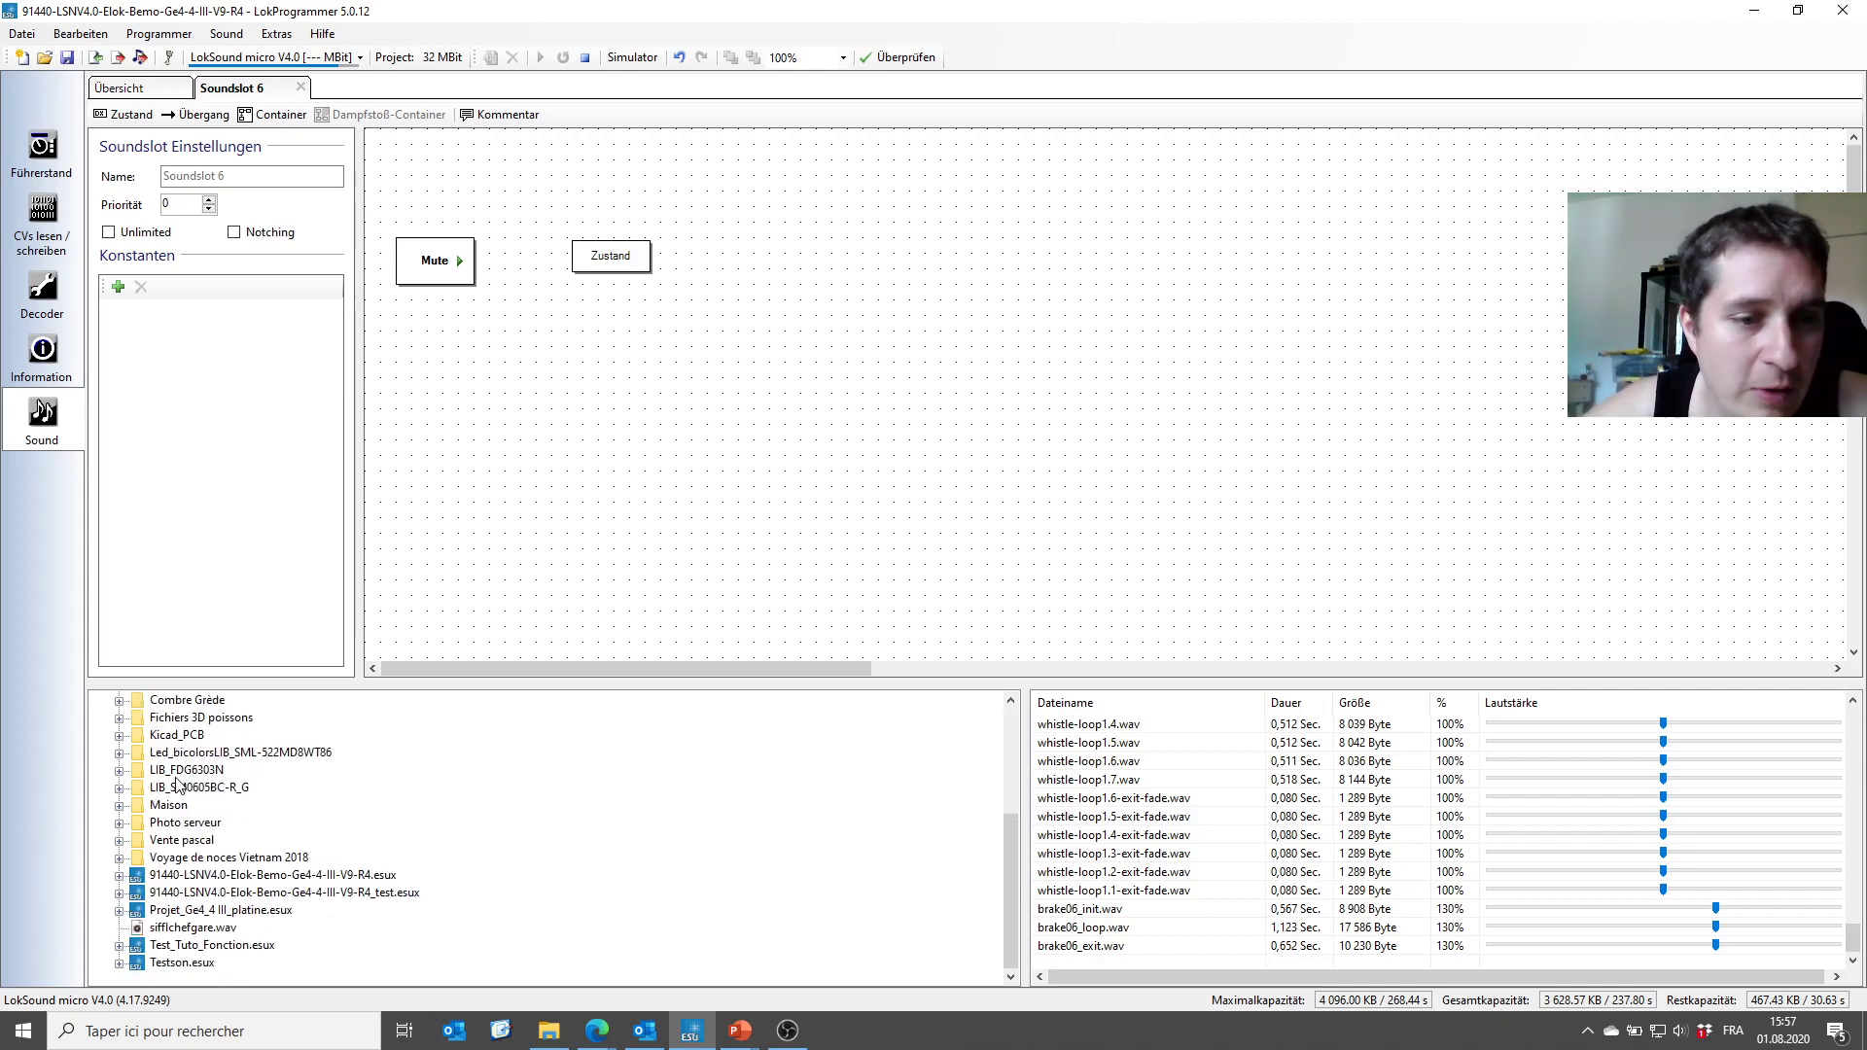
click(168, 930)
drag(169, 932, 1235, 961)
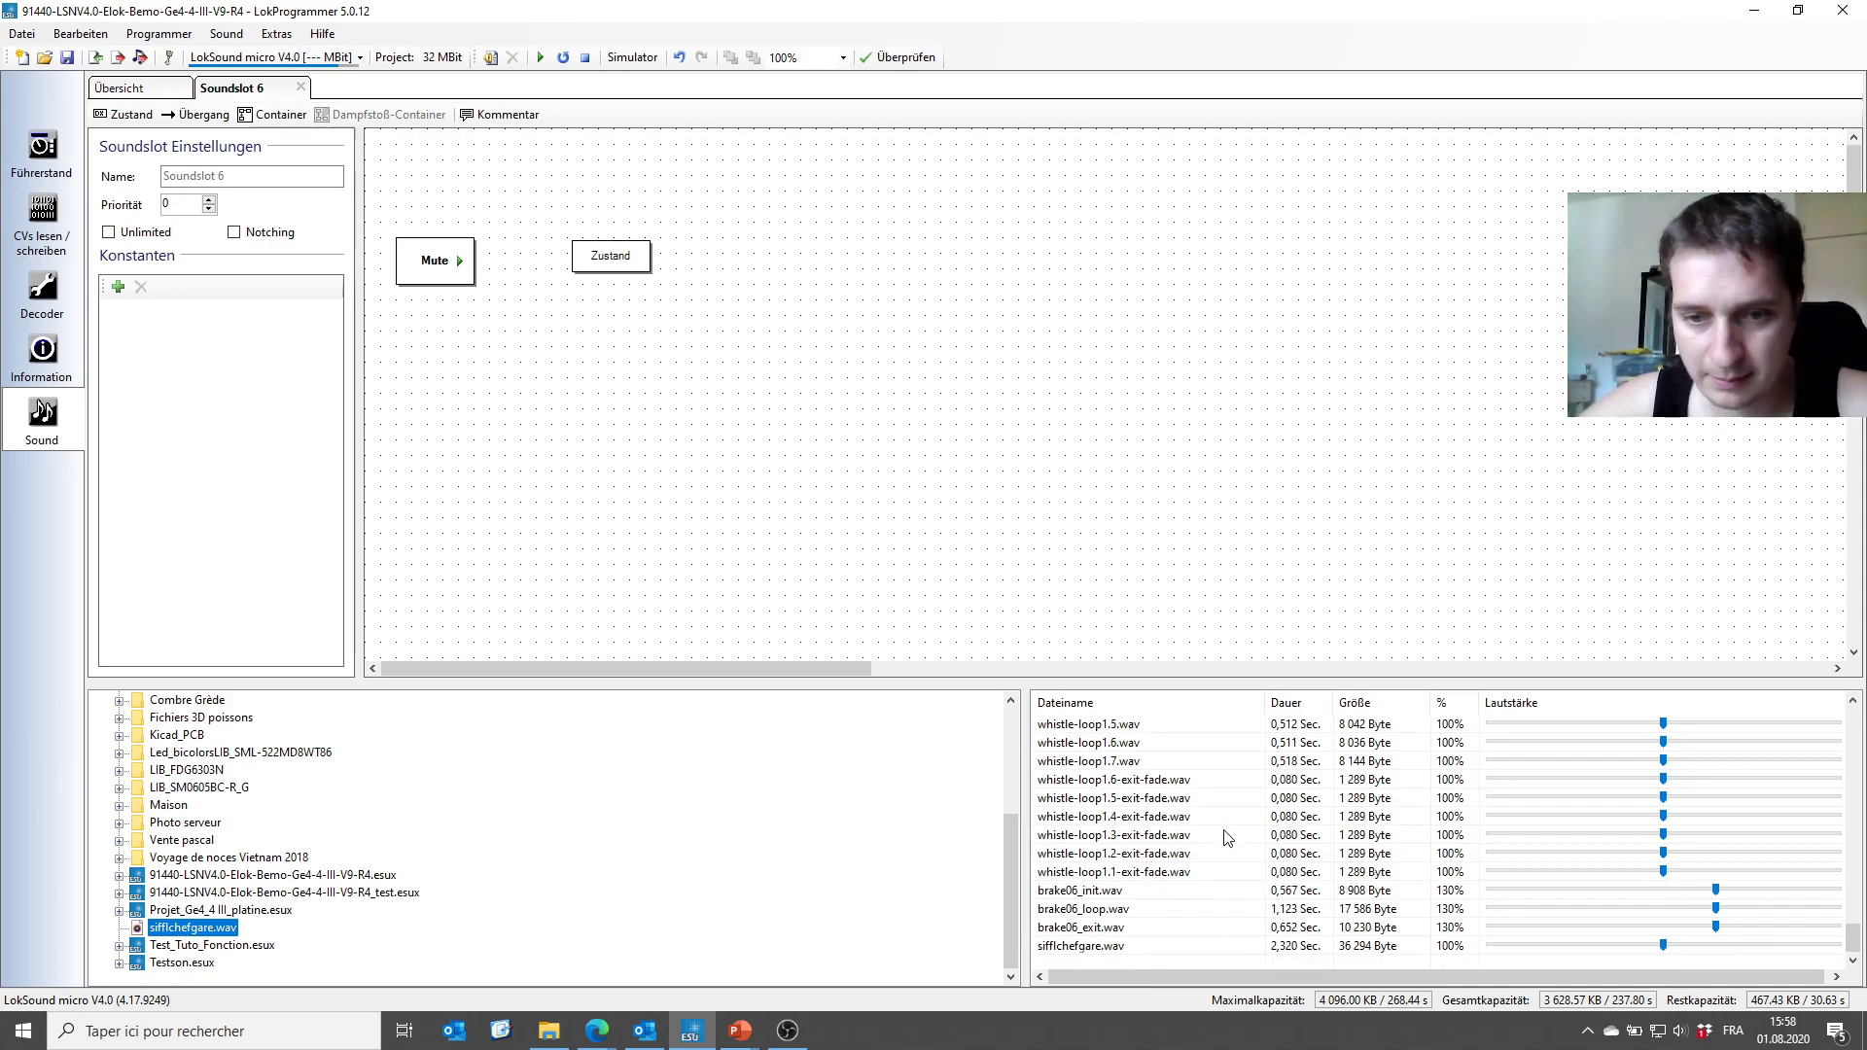
click(1097, 947)
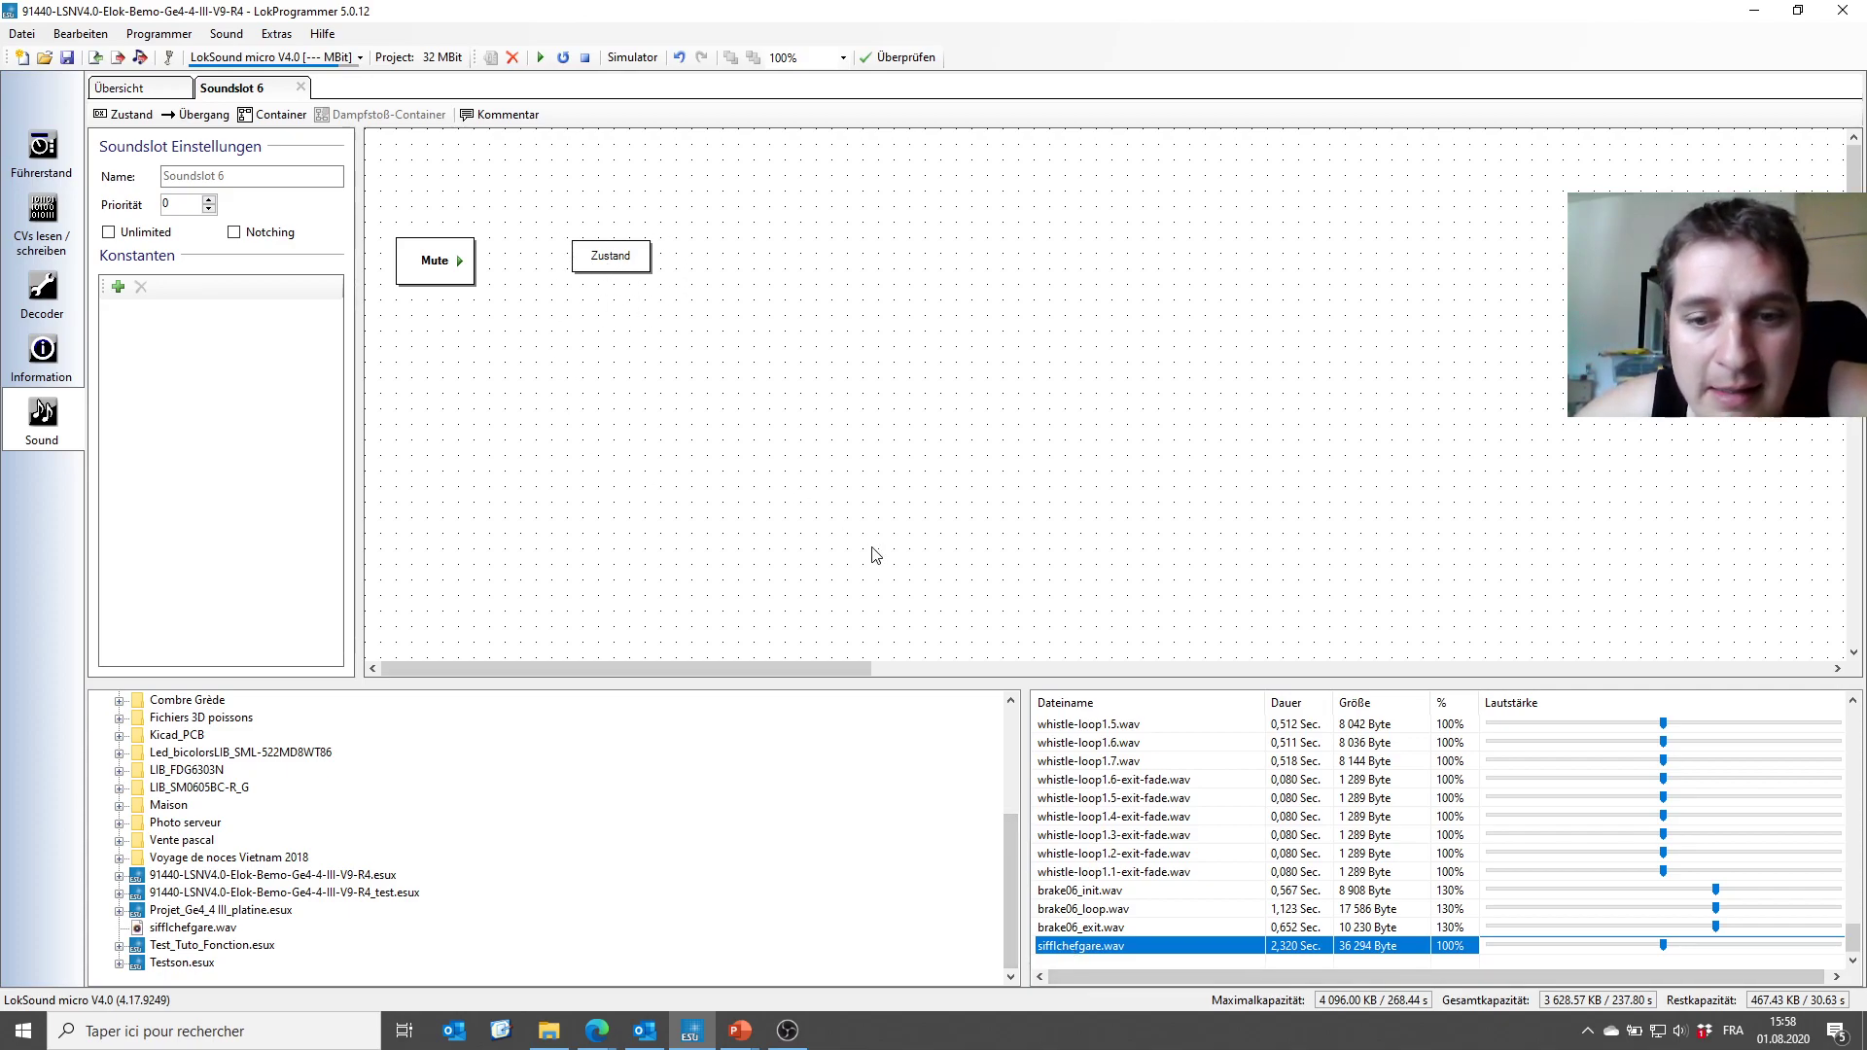
drag(1074, 950, 617, 256)
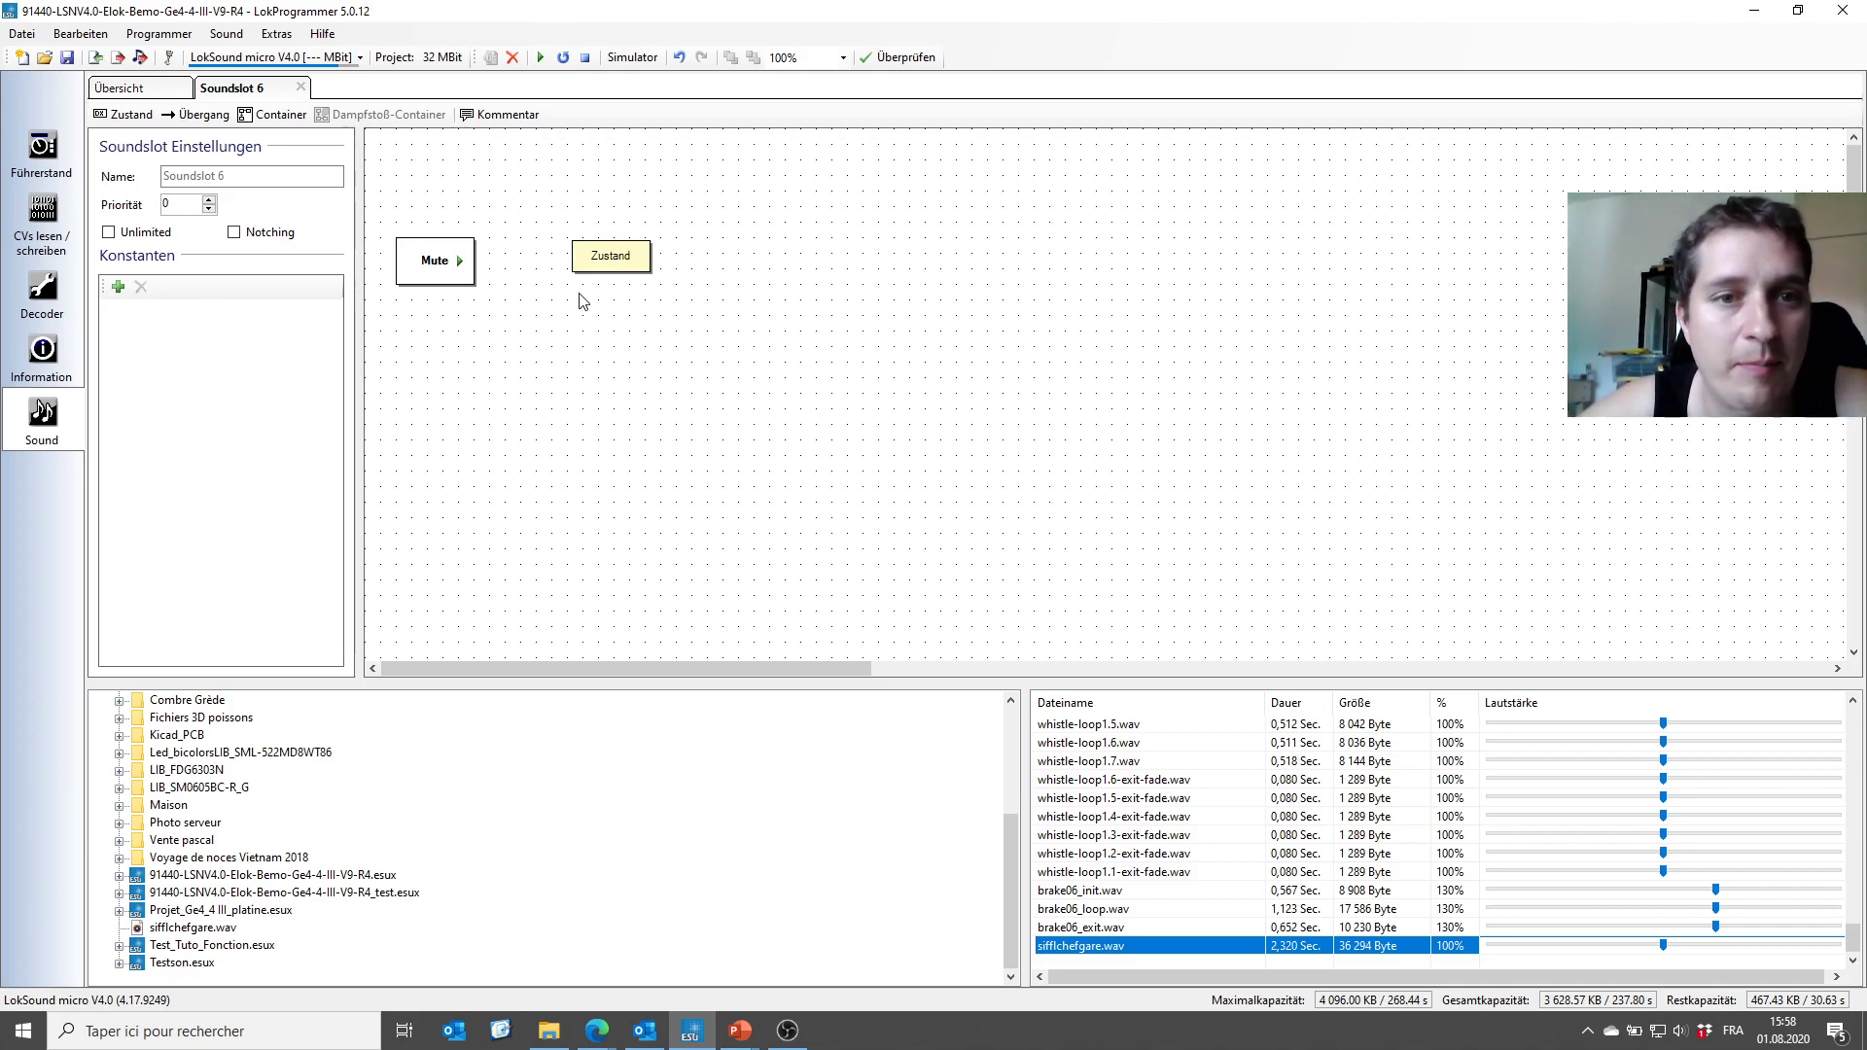
Rename the state "Sifflet chef de gare".
click(627, 263)
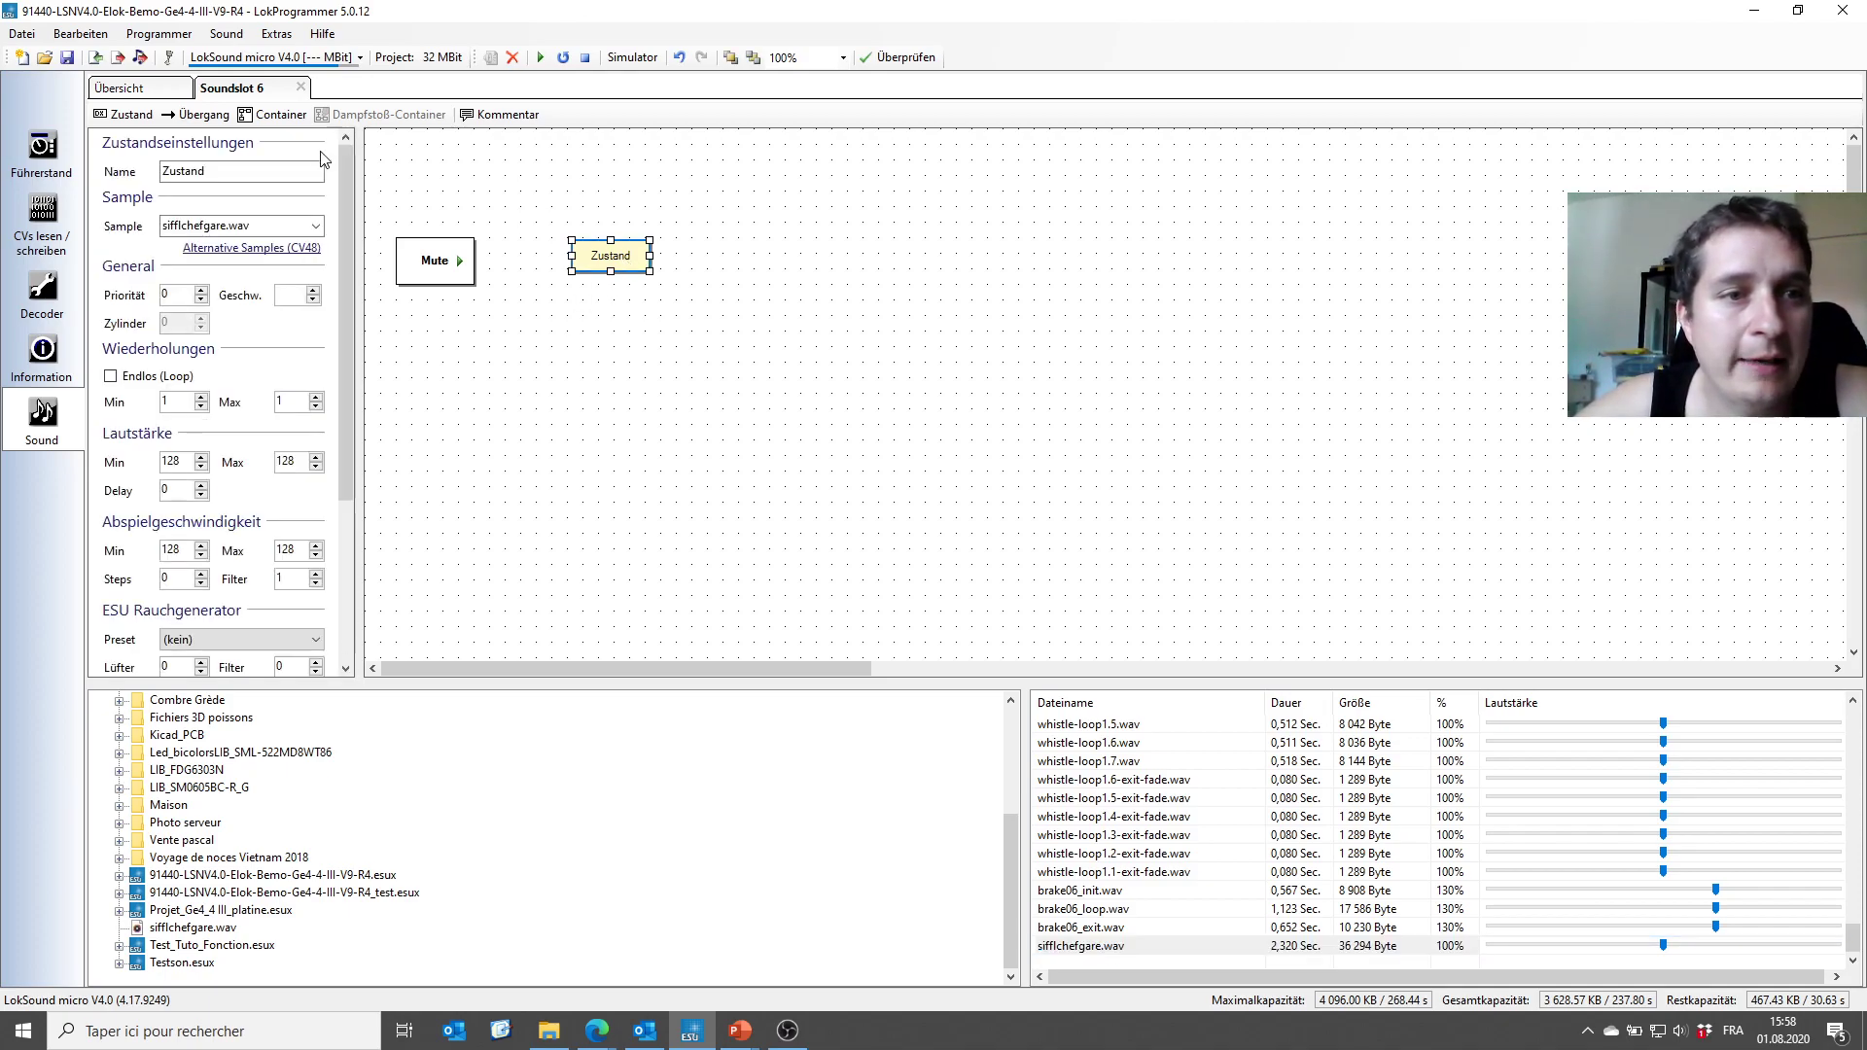
double_click(234, 172)
text(C)
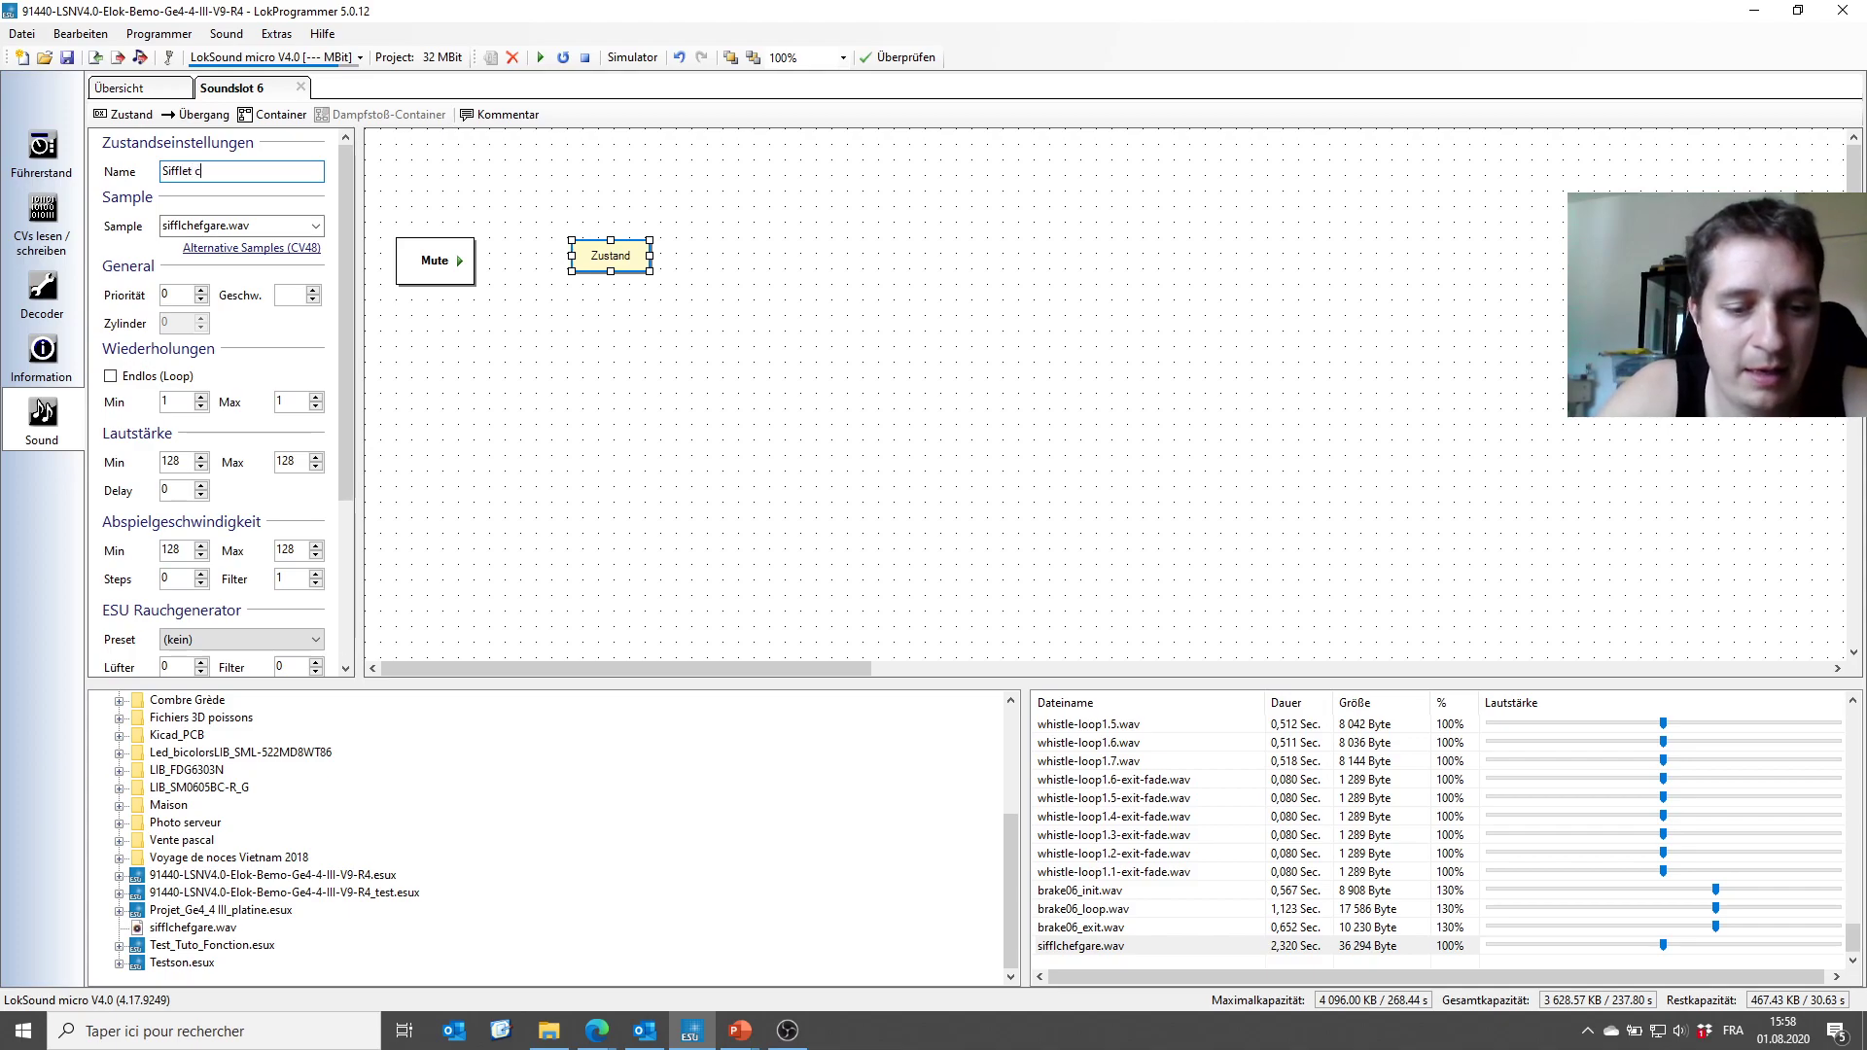
text(ifflet chef de gare)
click(571, 333)
Widen the "Sifflet chef de gare" state block to fit its name and place it farther away from Mute.
click(630, 262)
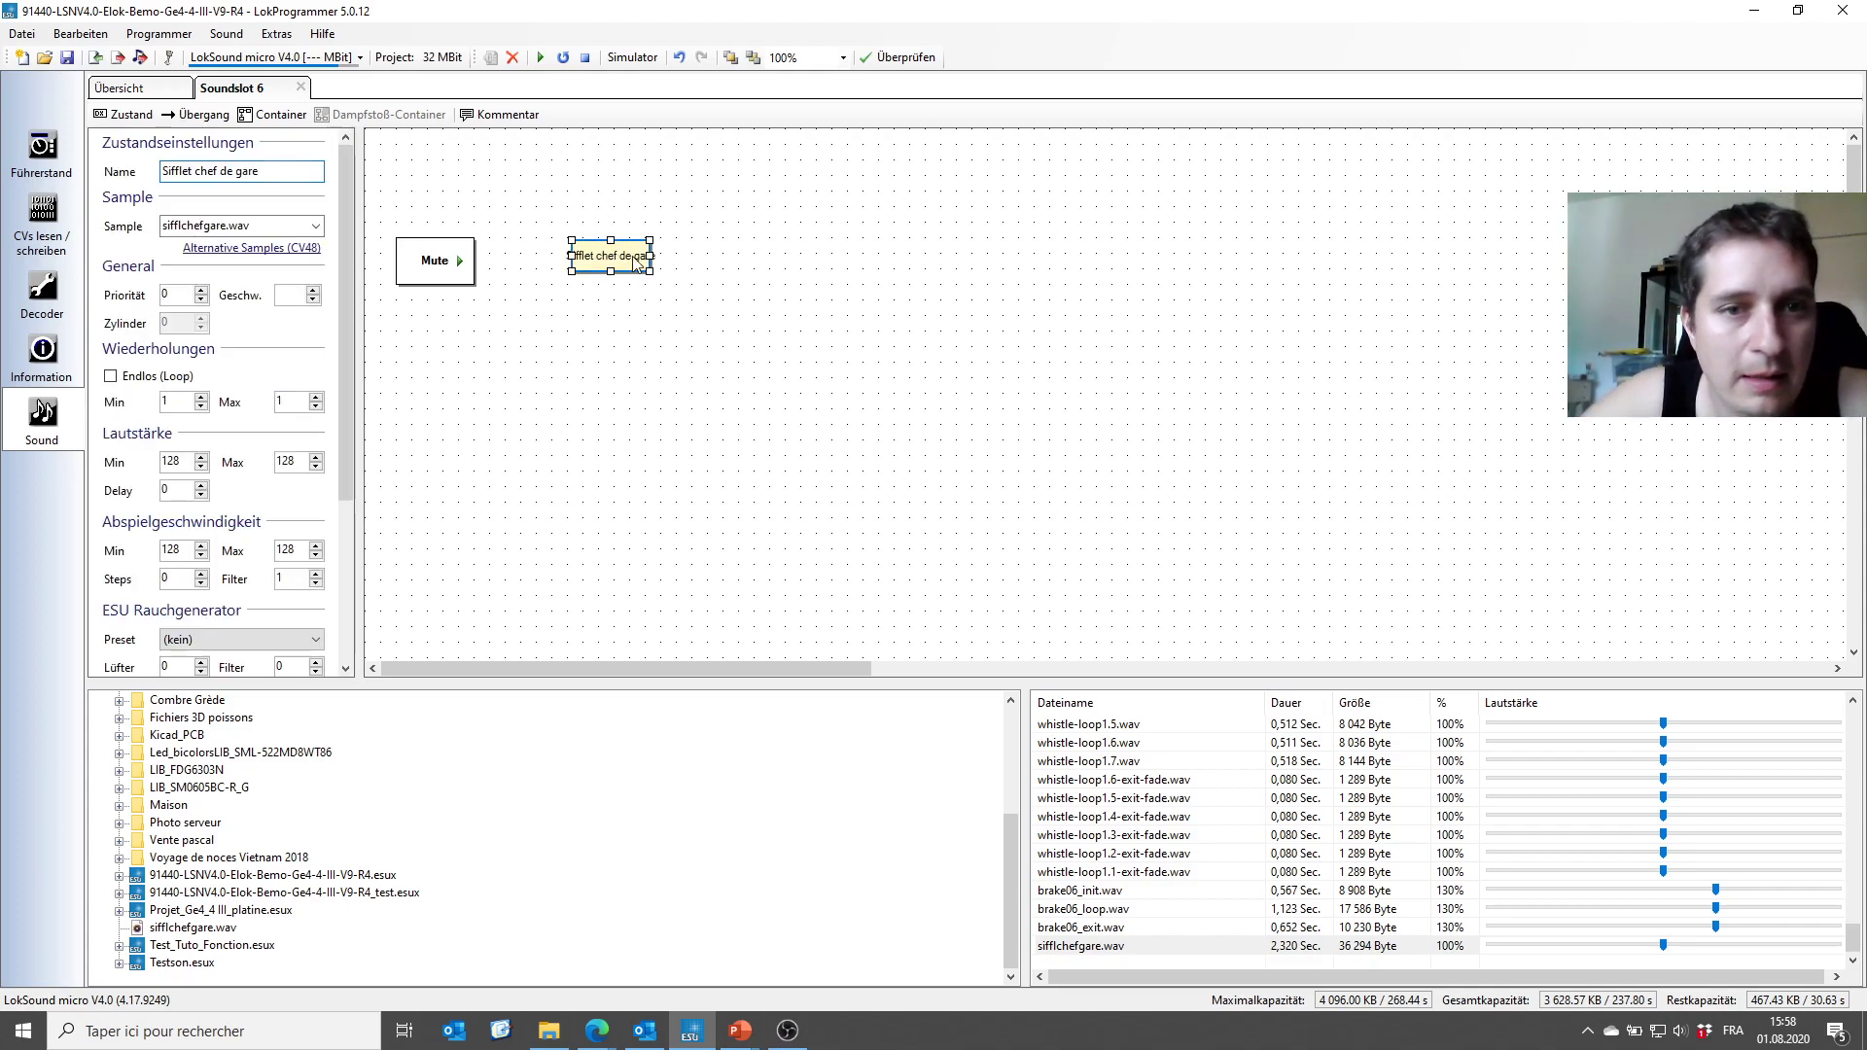
drag(650, 256, 755, 250)
click(749, 384)
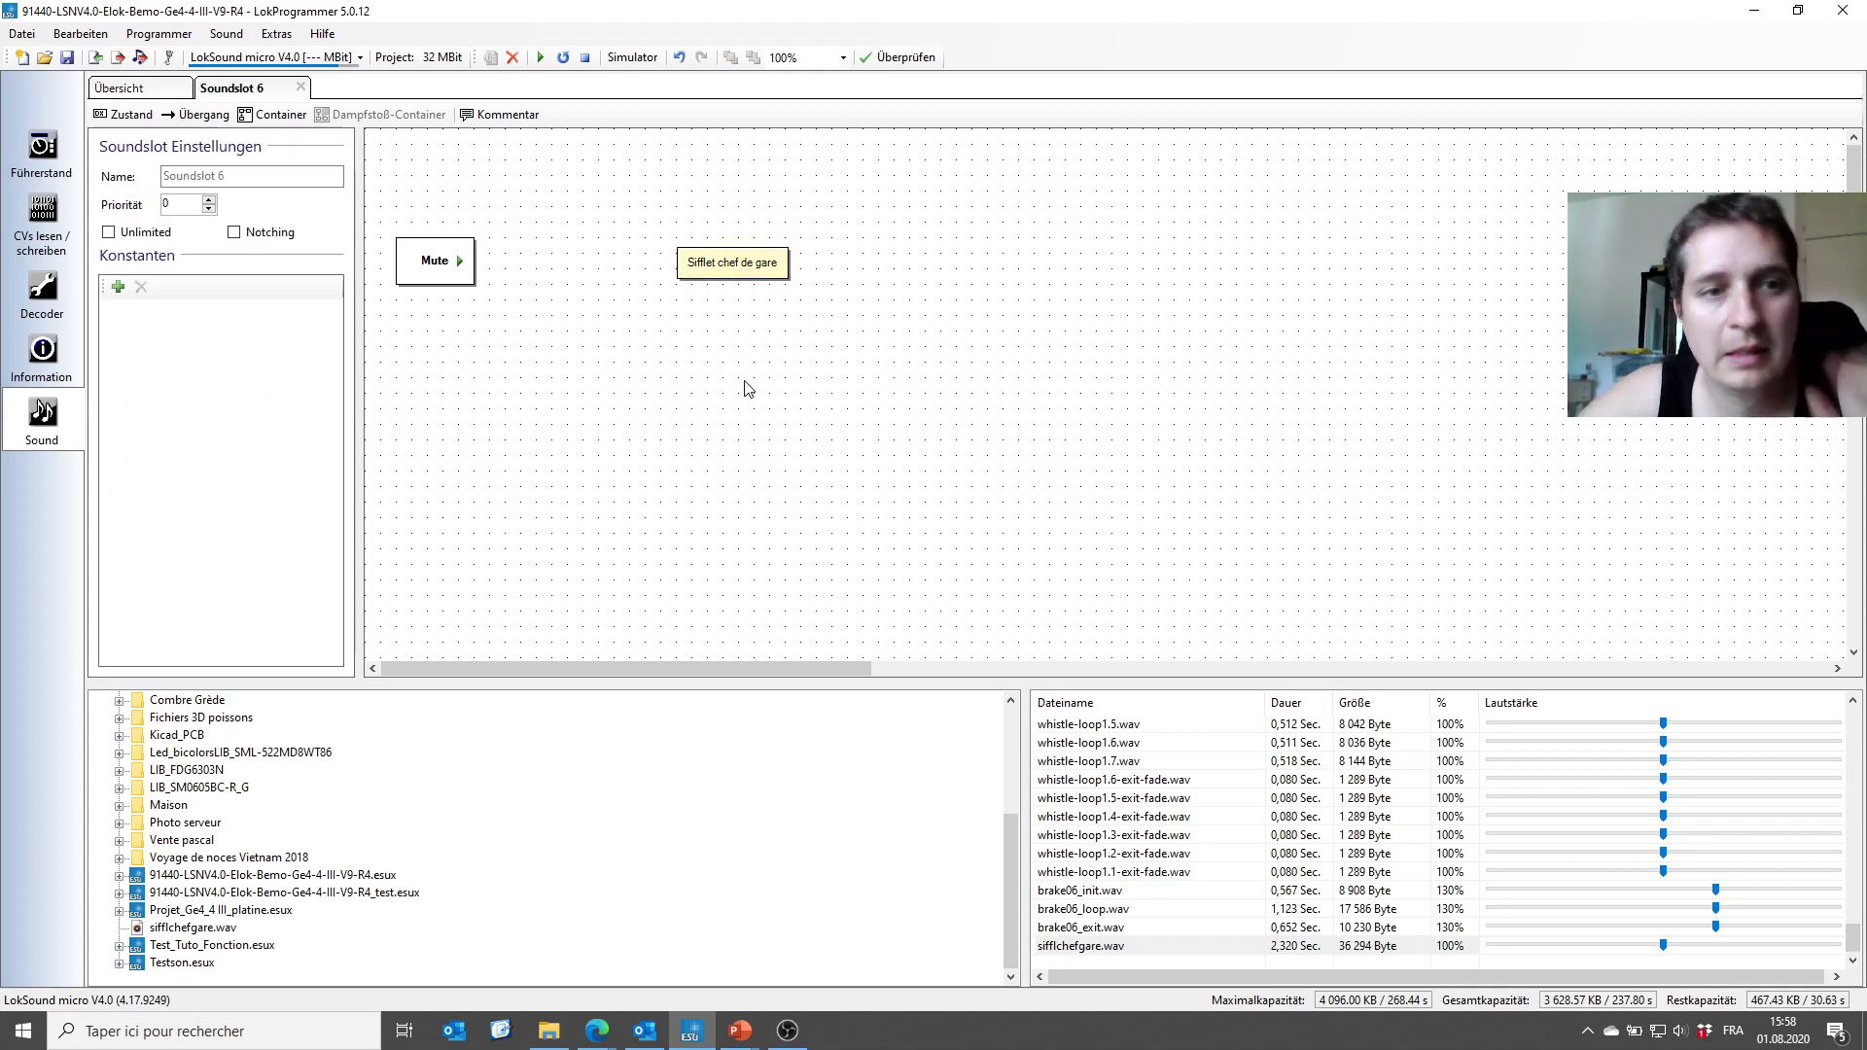
Examine the settings of the "Sifflet chef de gare" state, from repetitions and volume to flags and the logic and sound mapping options.
click(708, 272)
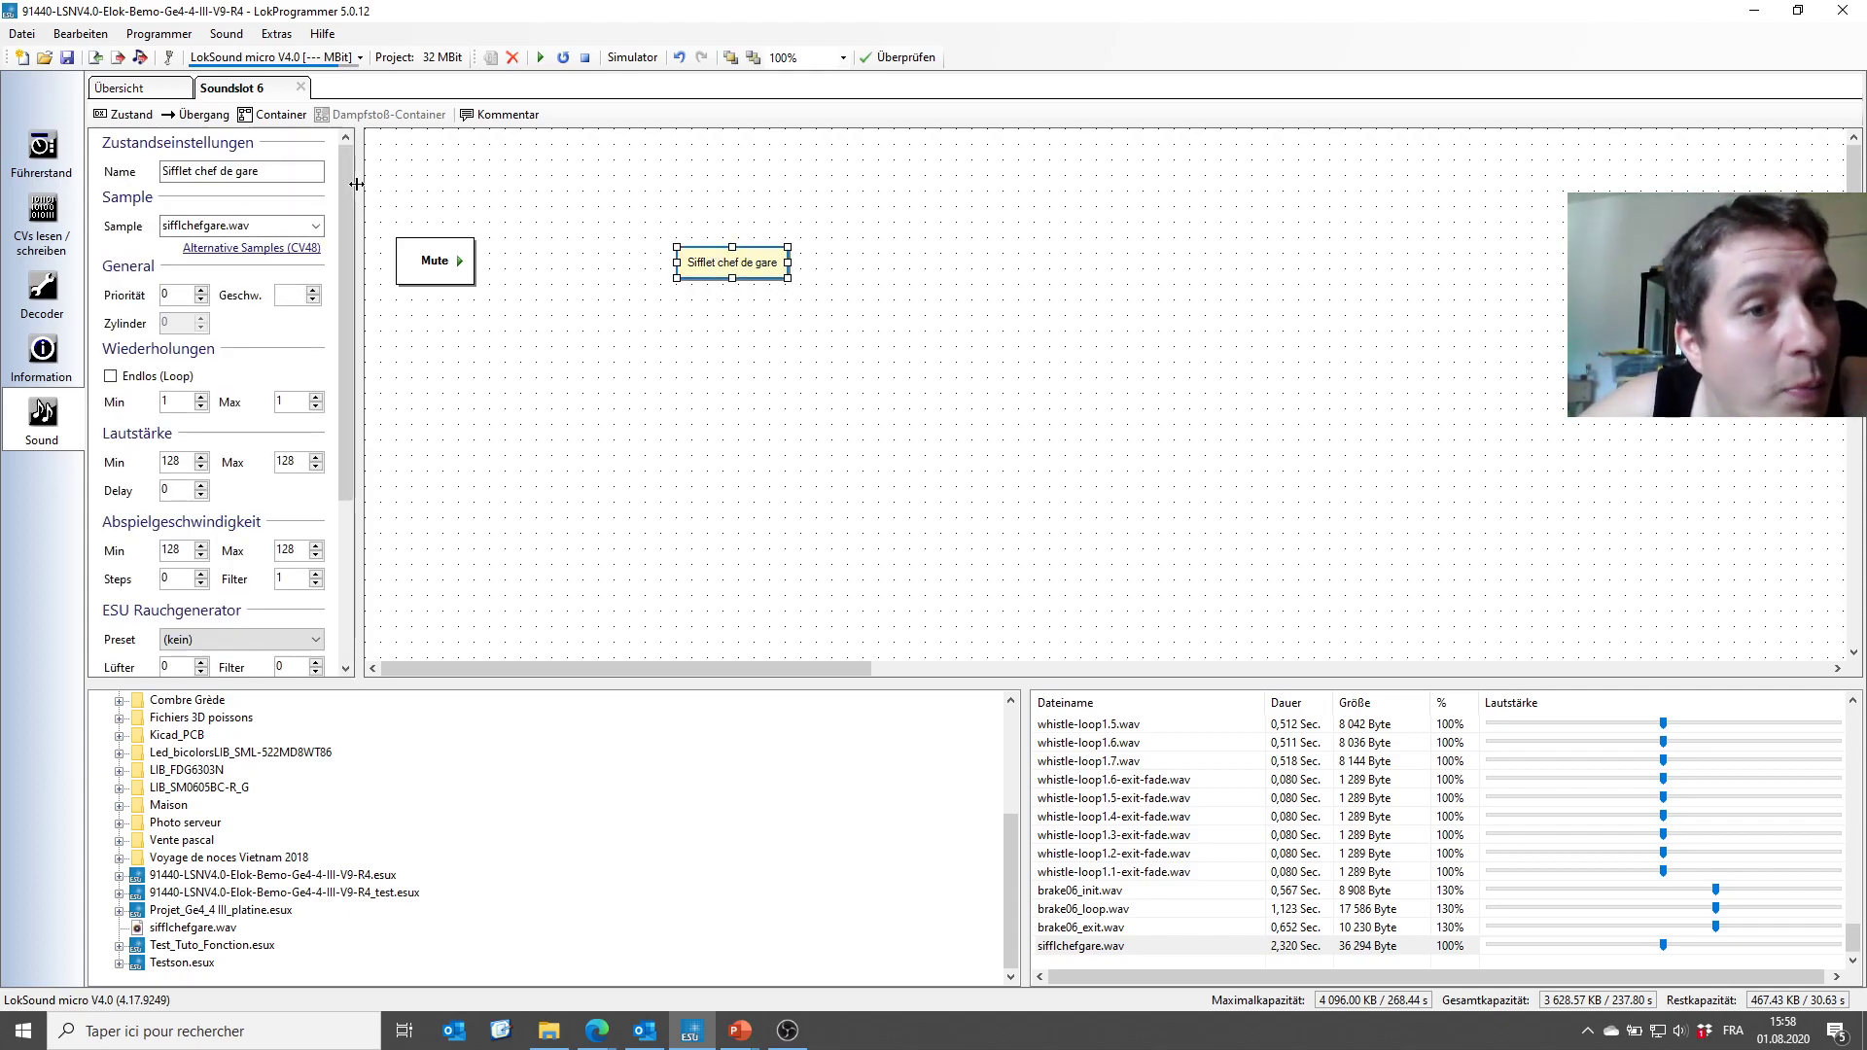
mouse_move(354, 201)
mouse_down()
mouse_move(352, 362)
mouse_move(380, 198)
mouse_up()
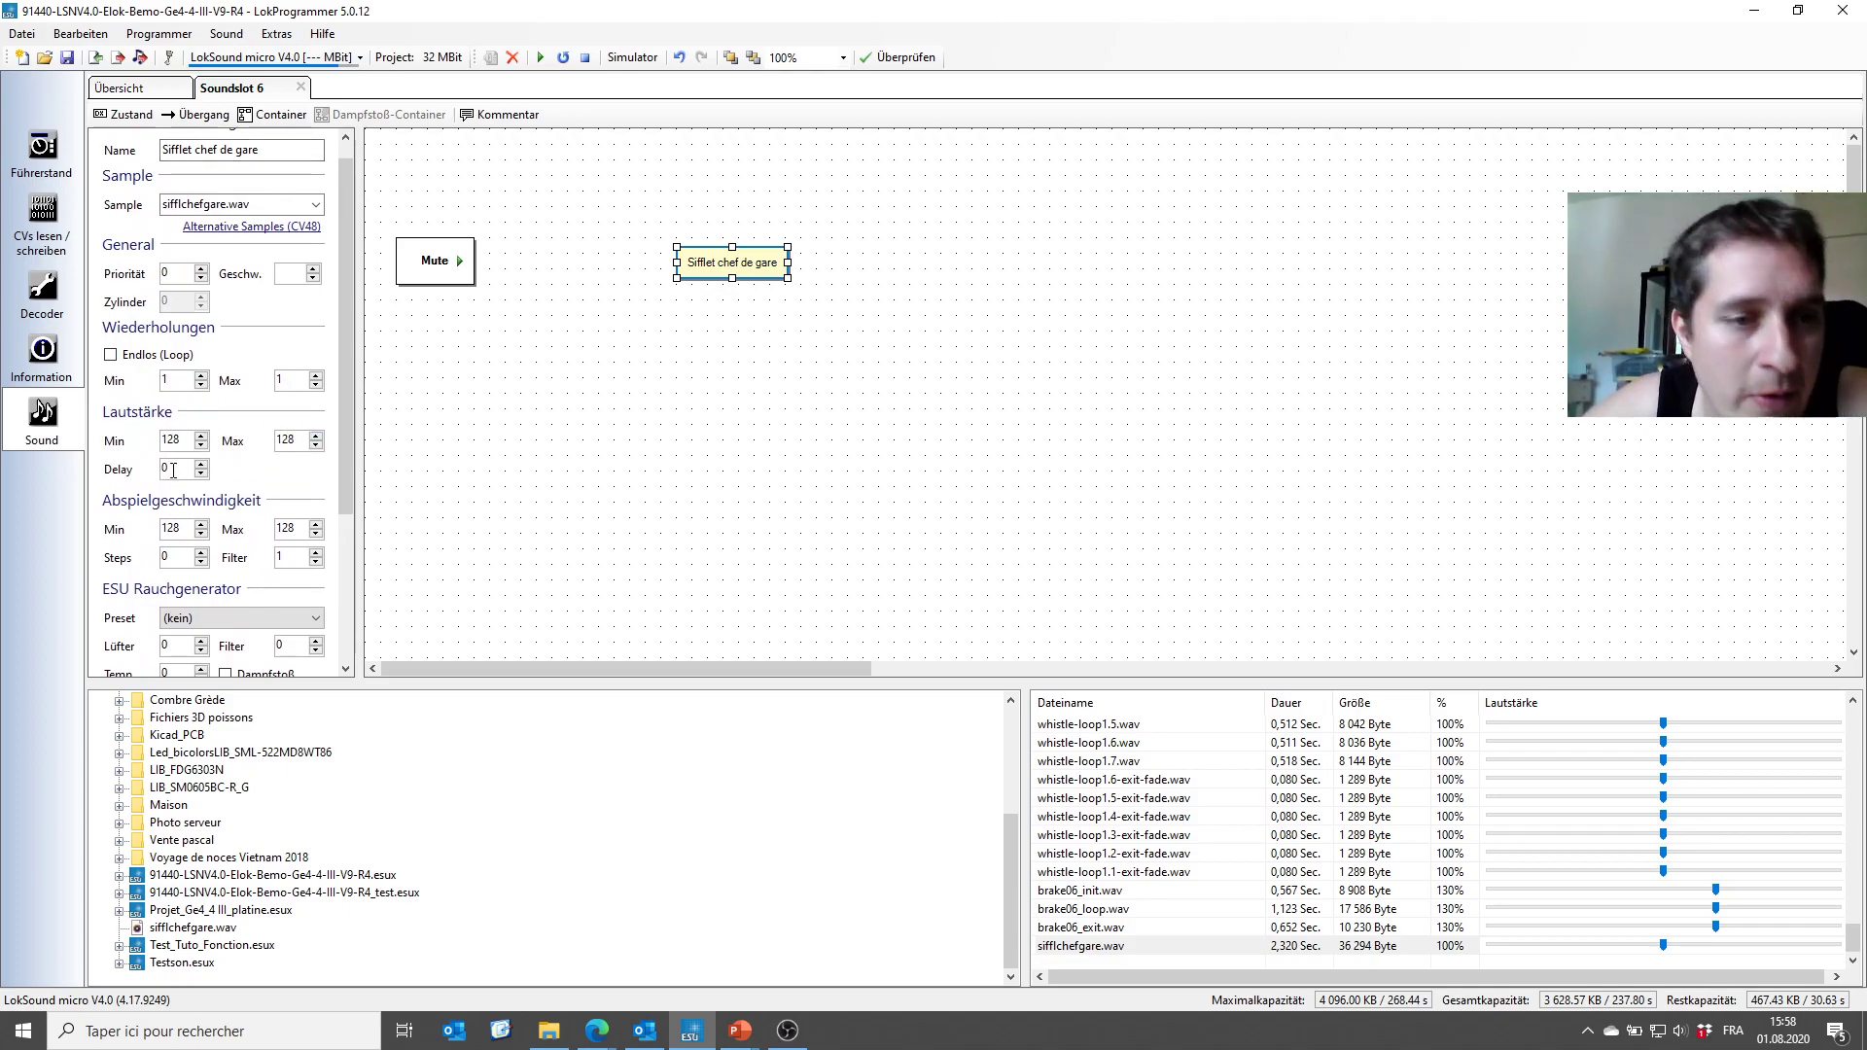
scroll(204, 463, down, 2)
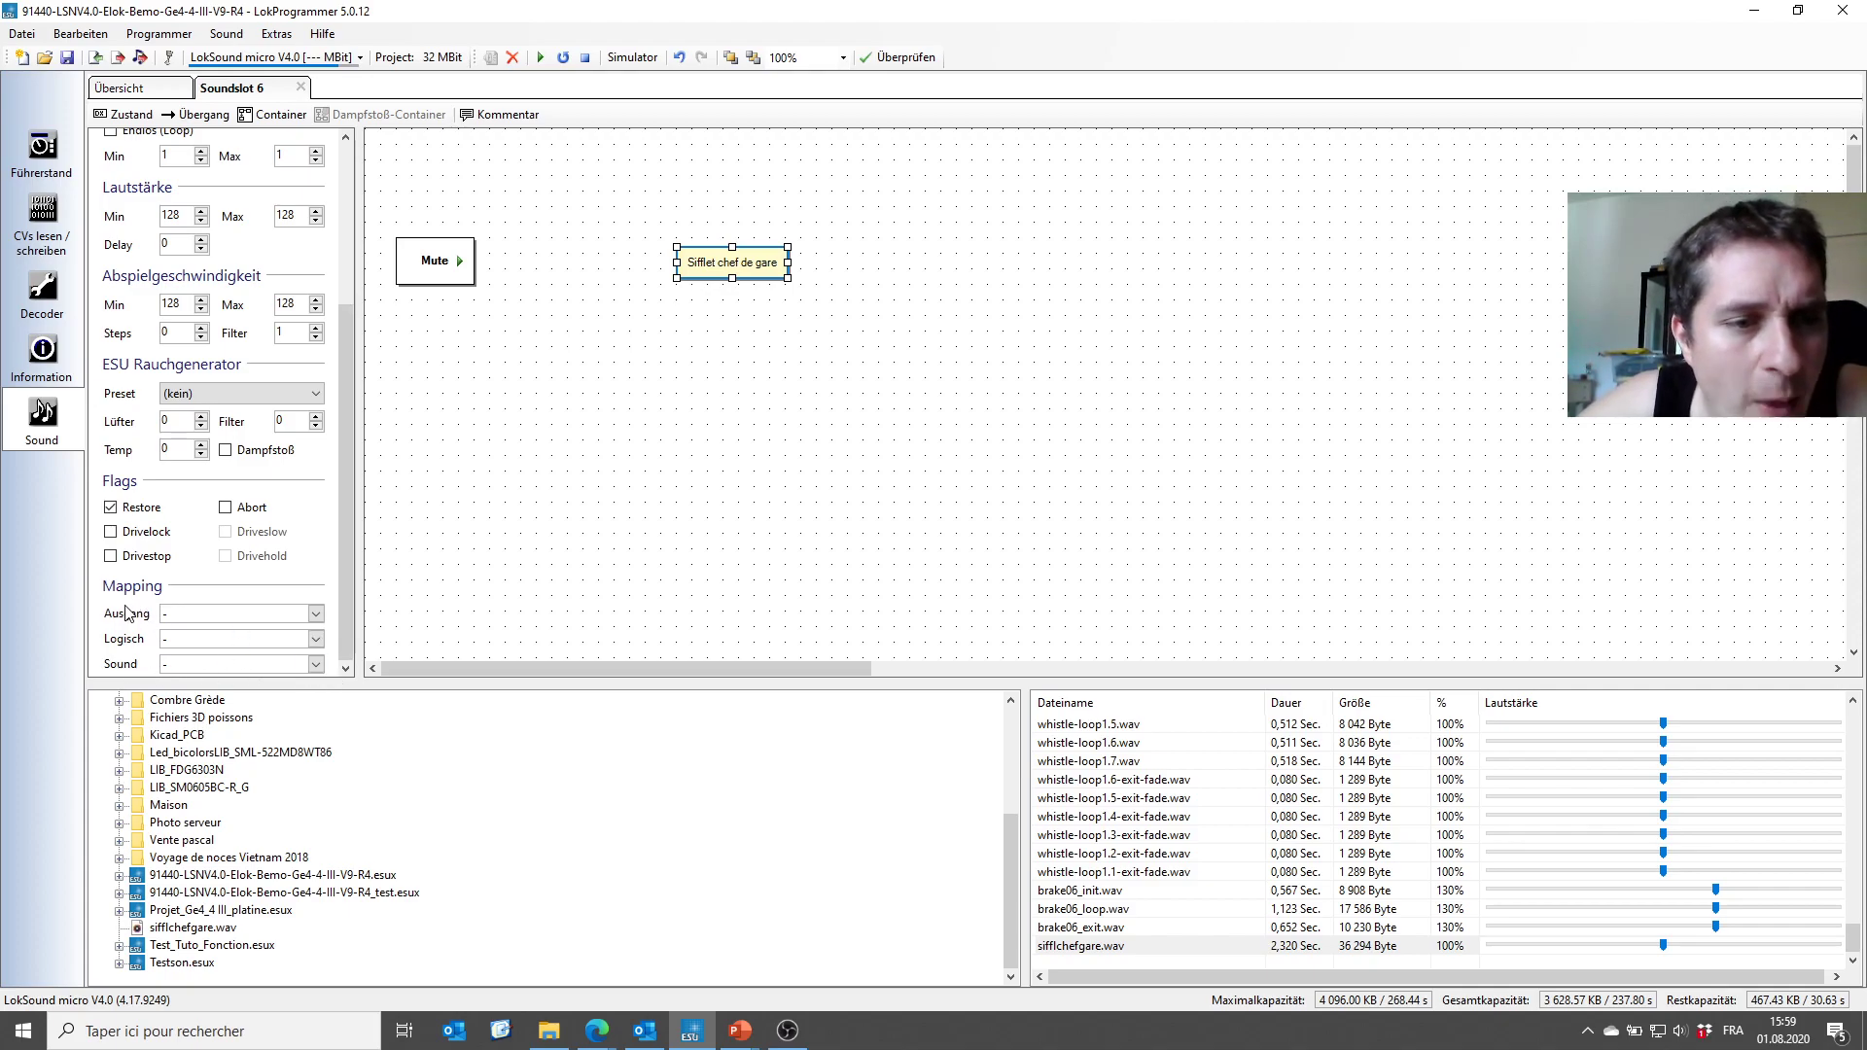
click(316, 639)
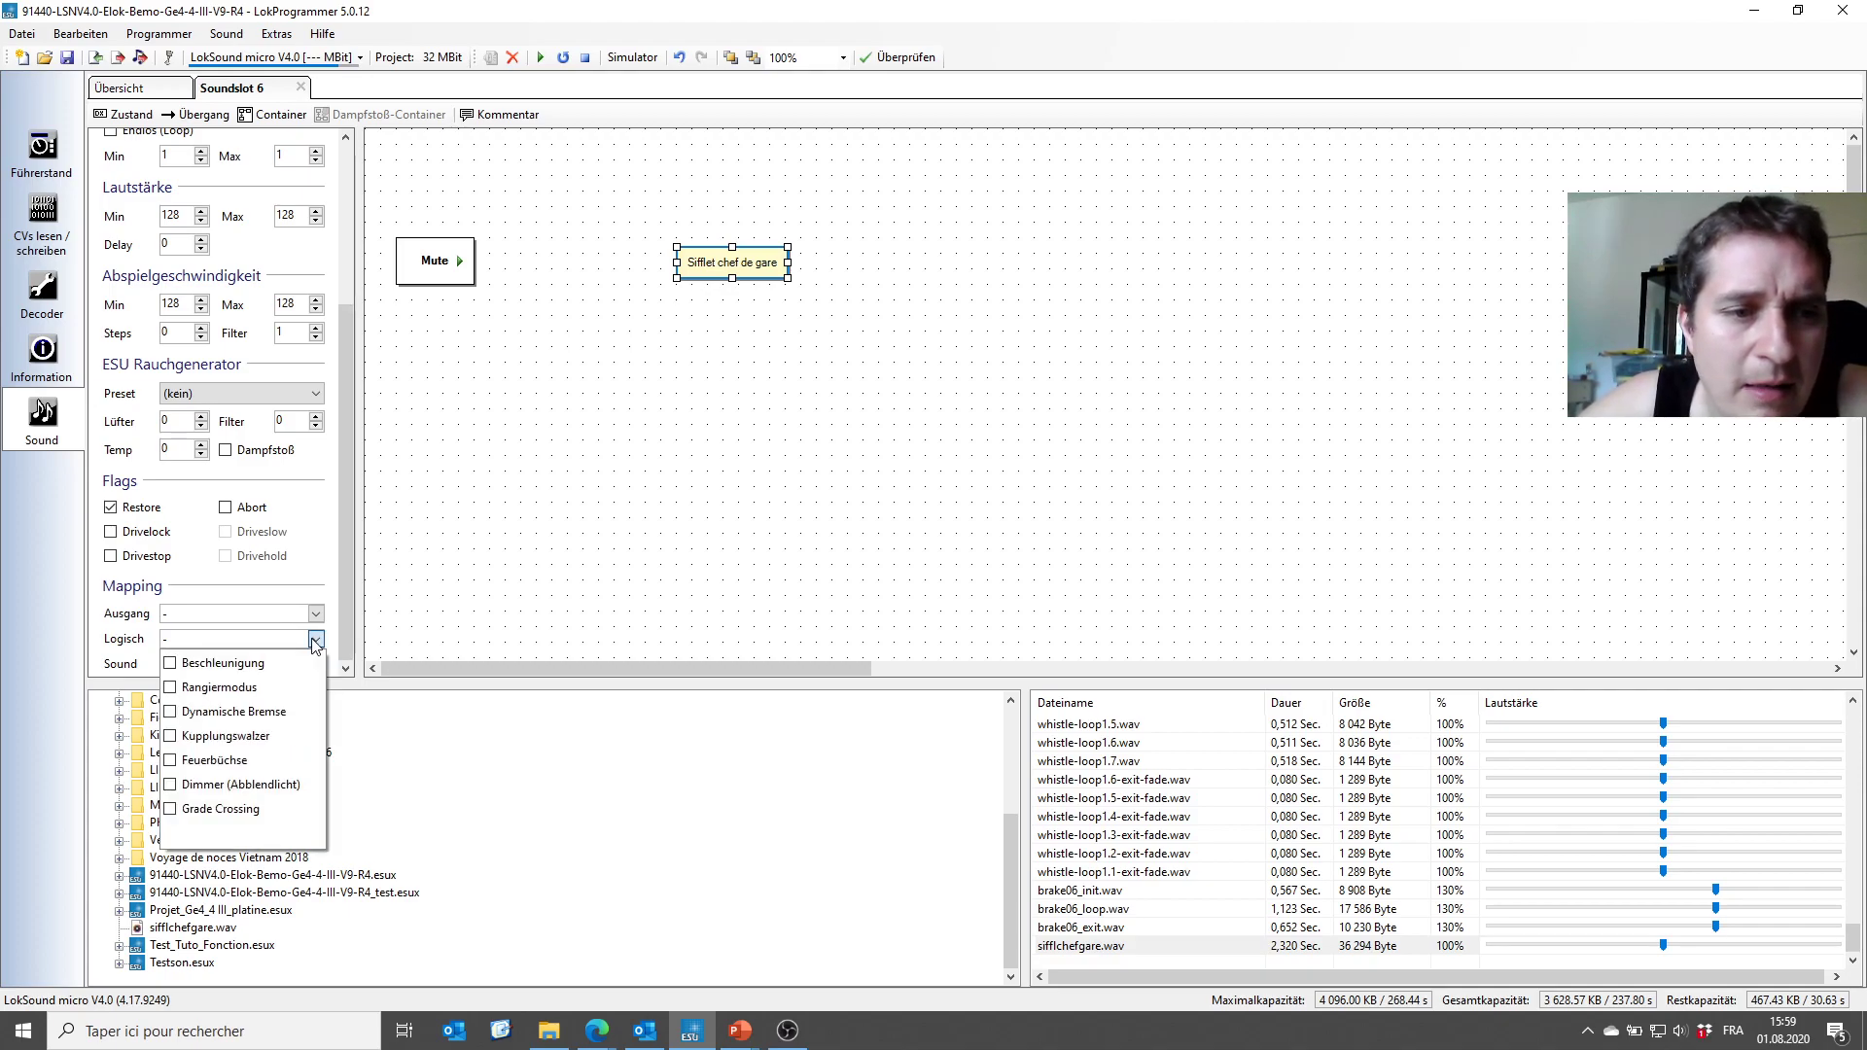
click(315, 641)
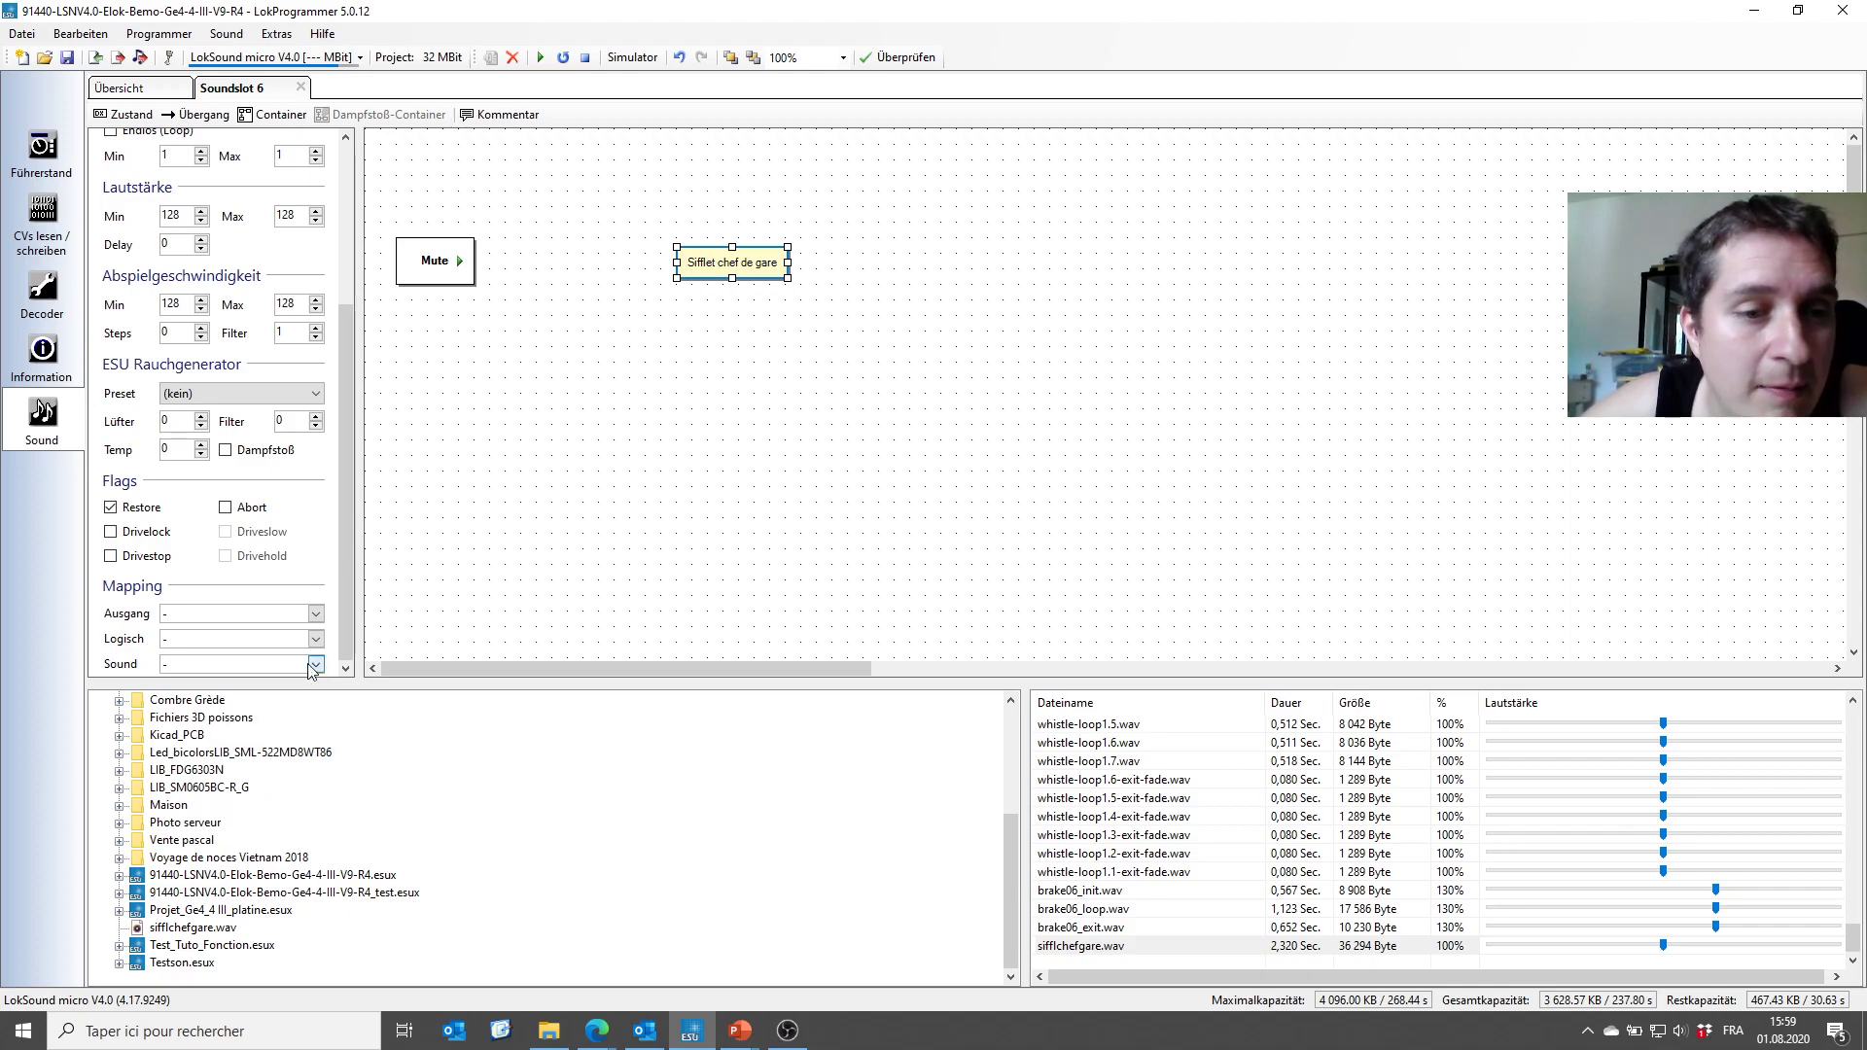
click(315, 666)
mouse_move(317, 719)
mouse_down()
mouse_move(324, 861)
mouse_move(321, 696)
mouse_up()
click(317, 667)
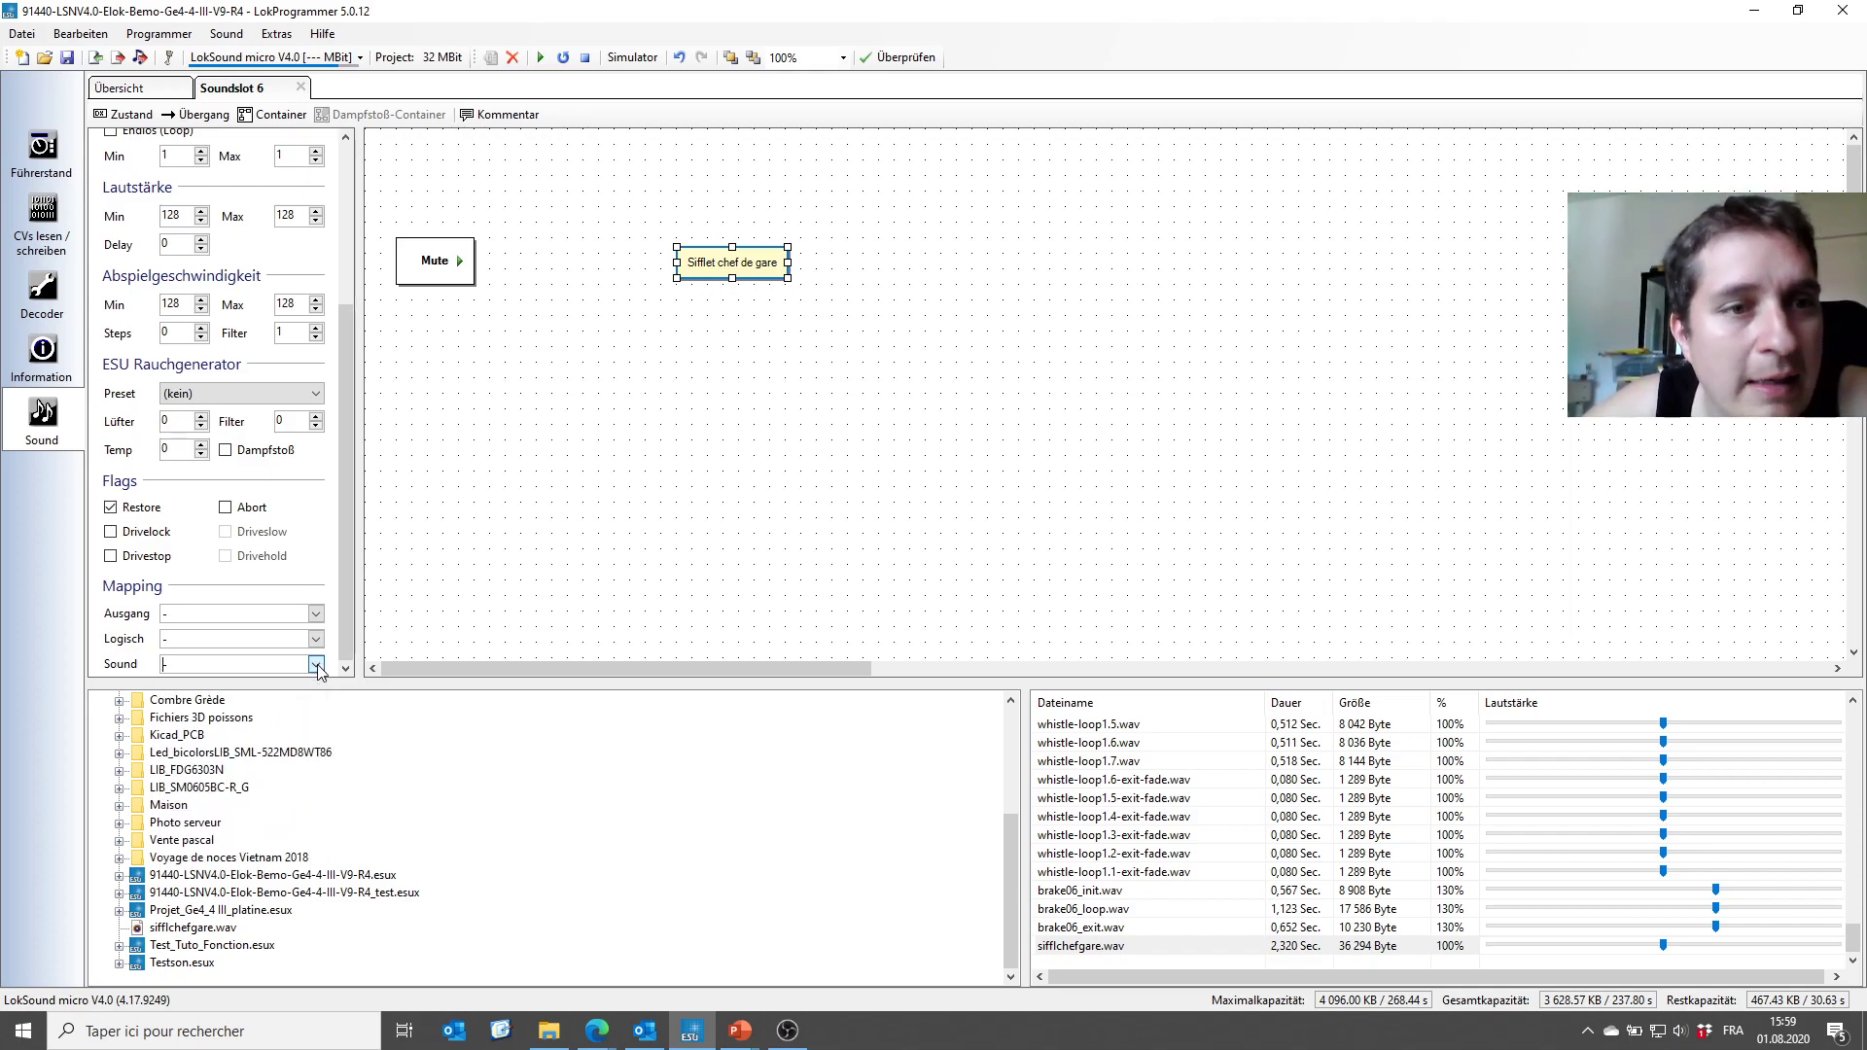
drag(350, 428, 348, 201)
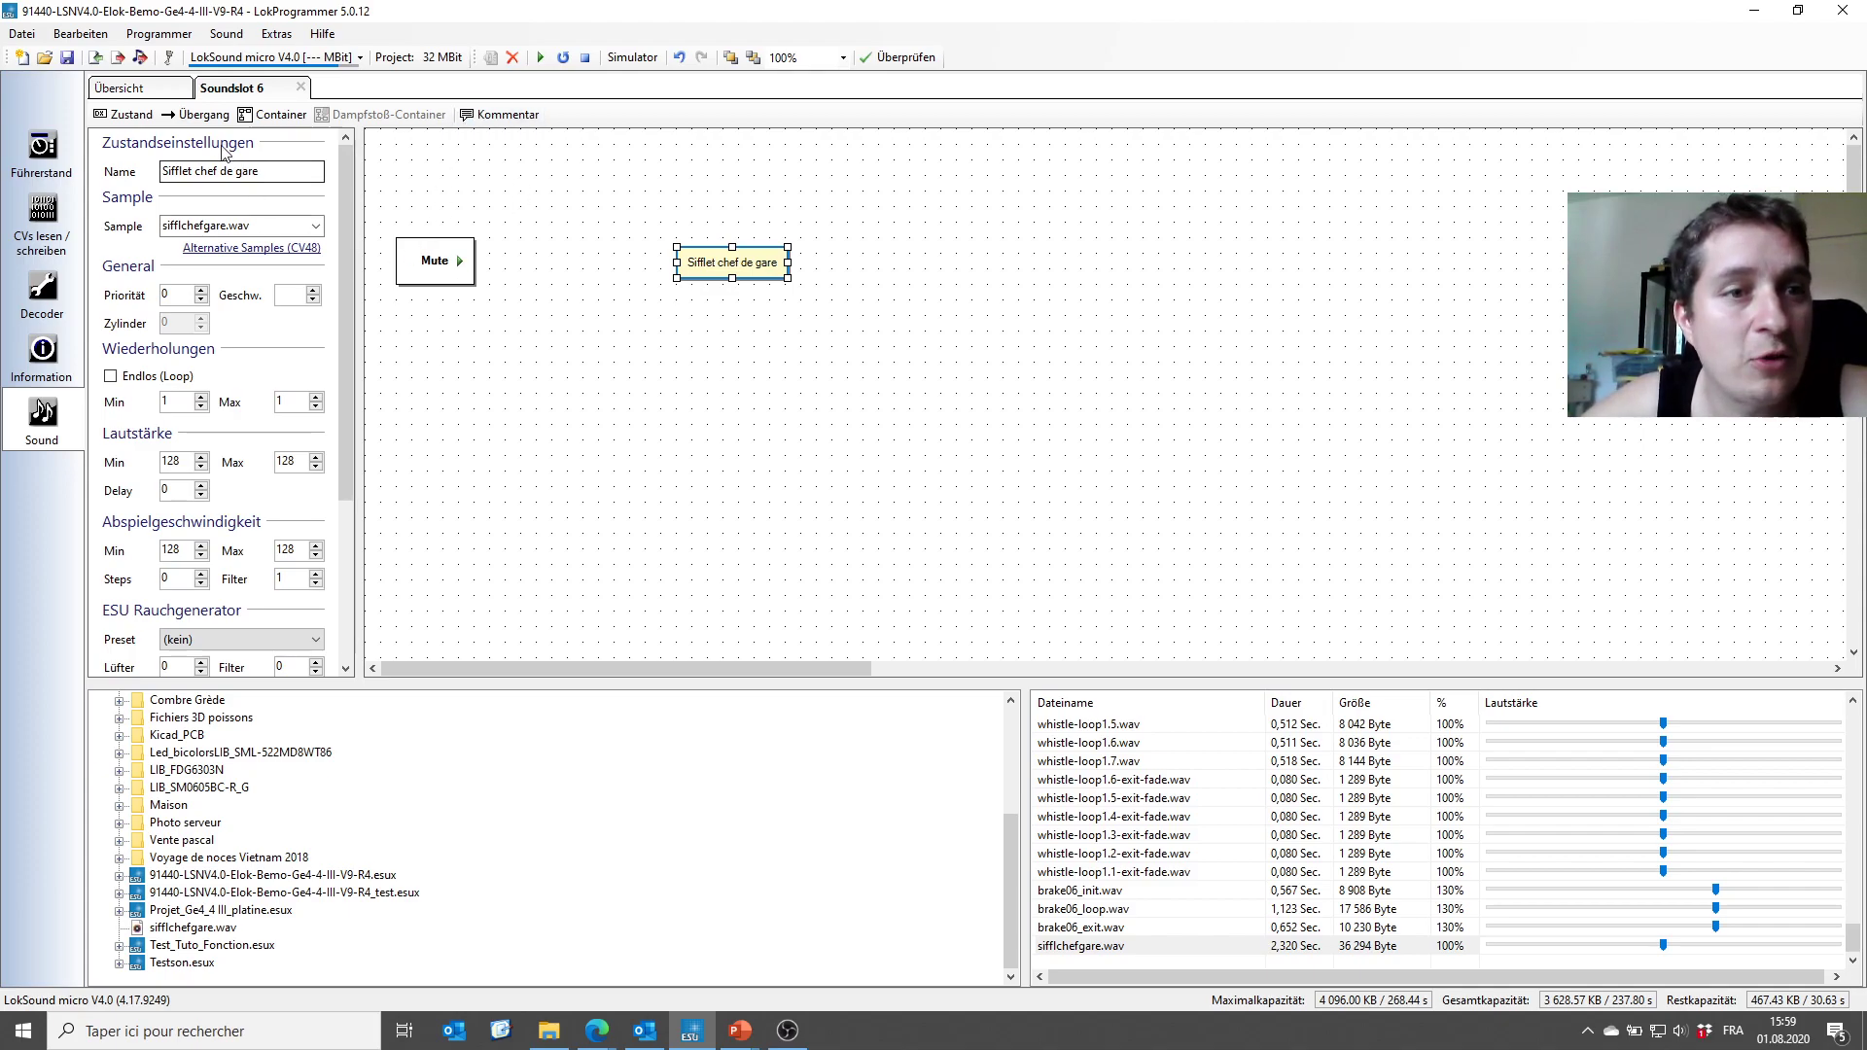
Draw a transition (Übergang) from the Mute state to the "Sifflet chef de gare" state.
click(205, 117)
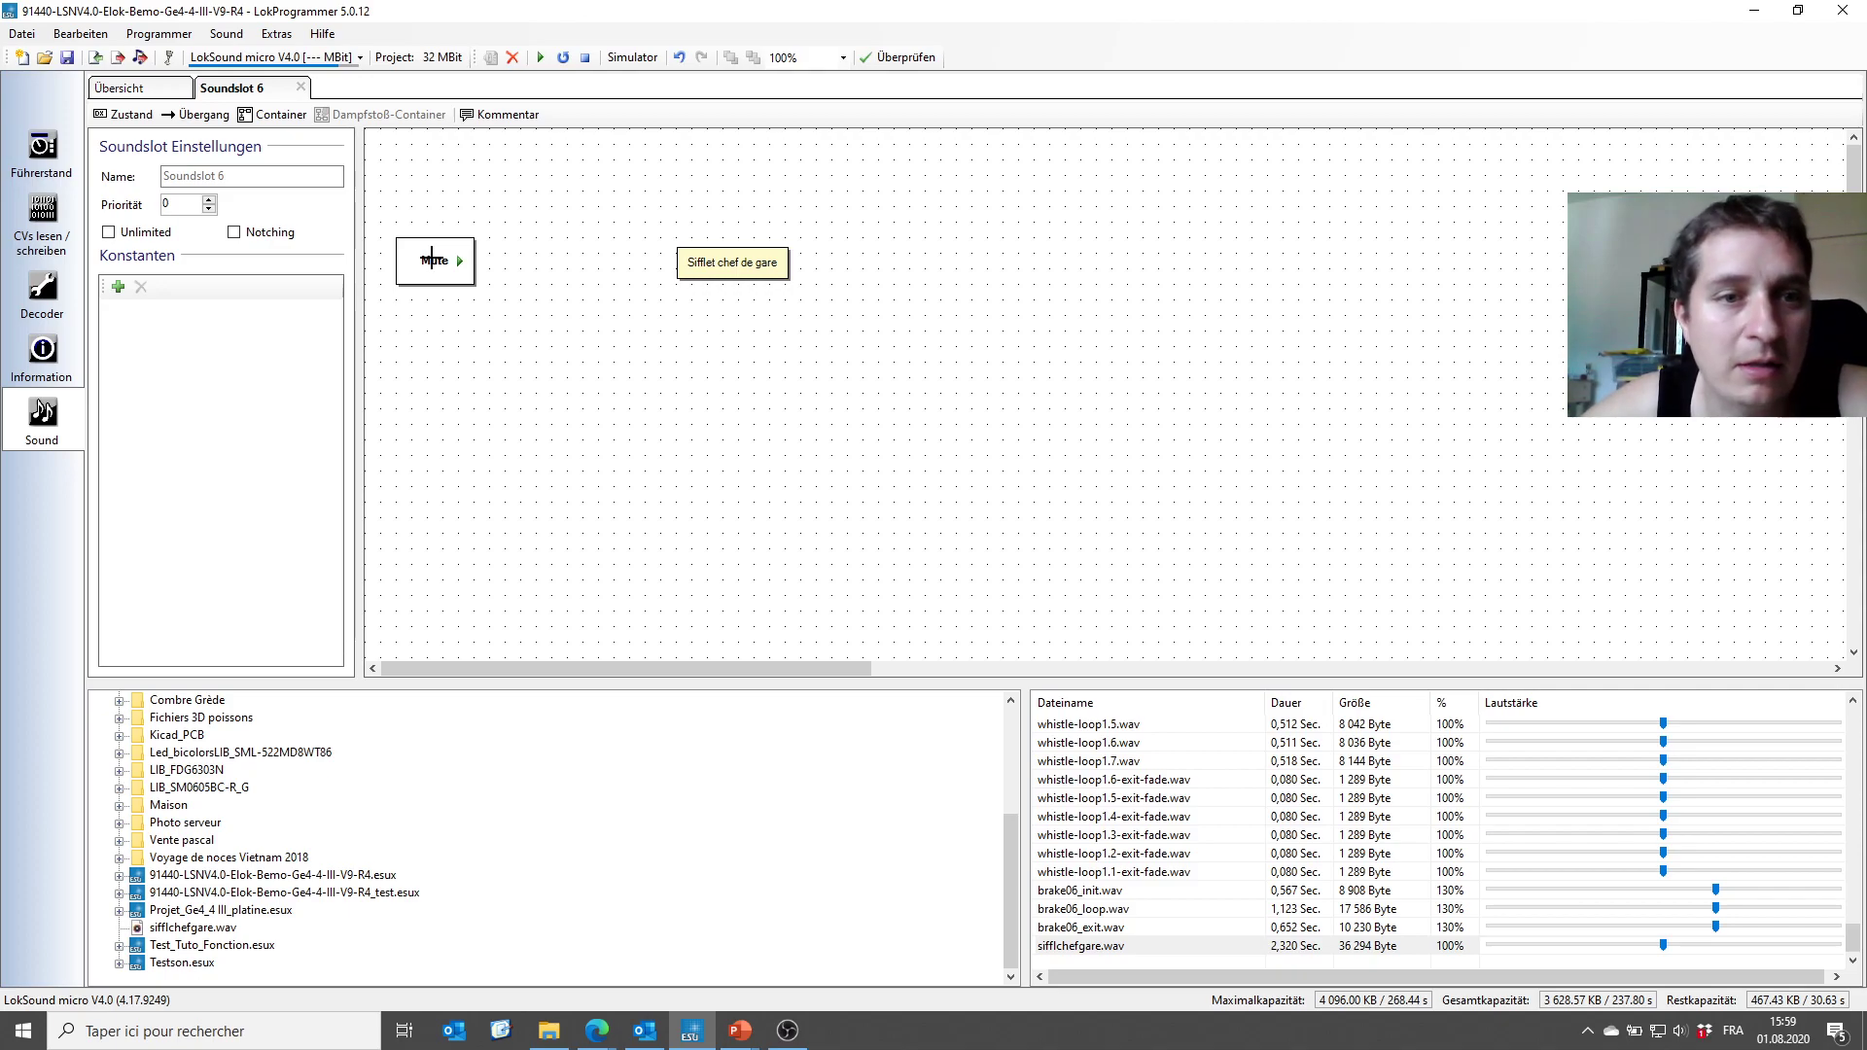
drag(432, 258, 737, 262)
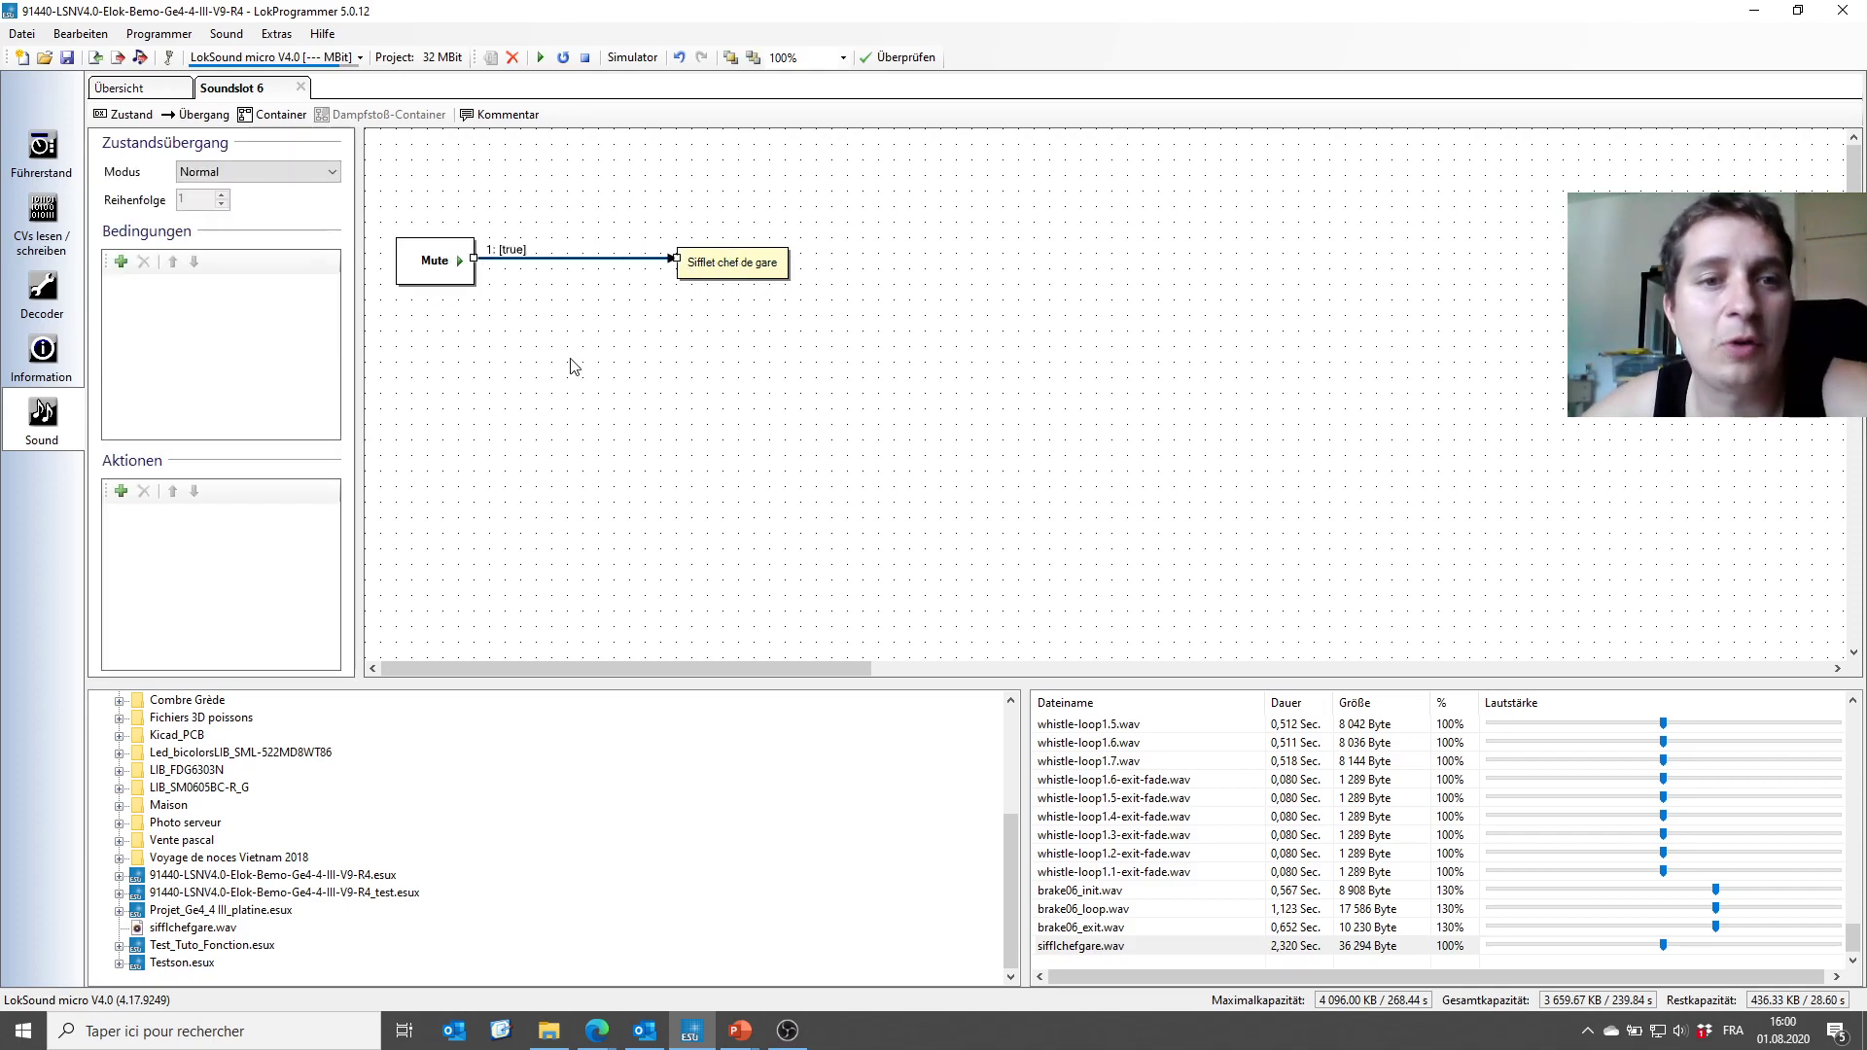
click(516, 253)
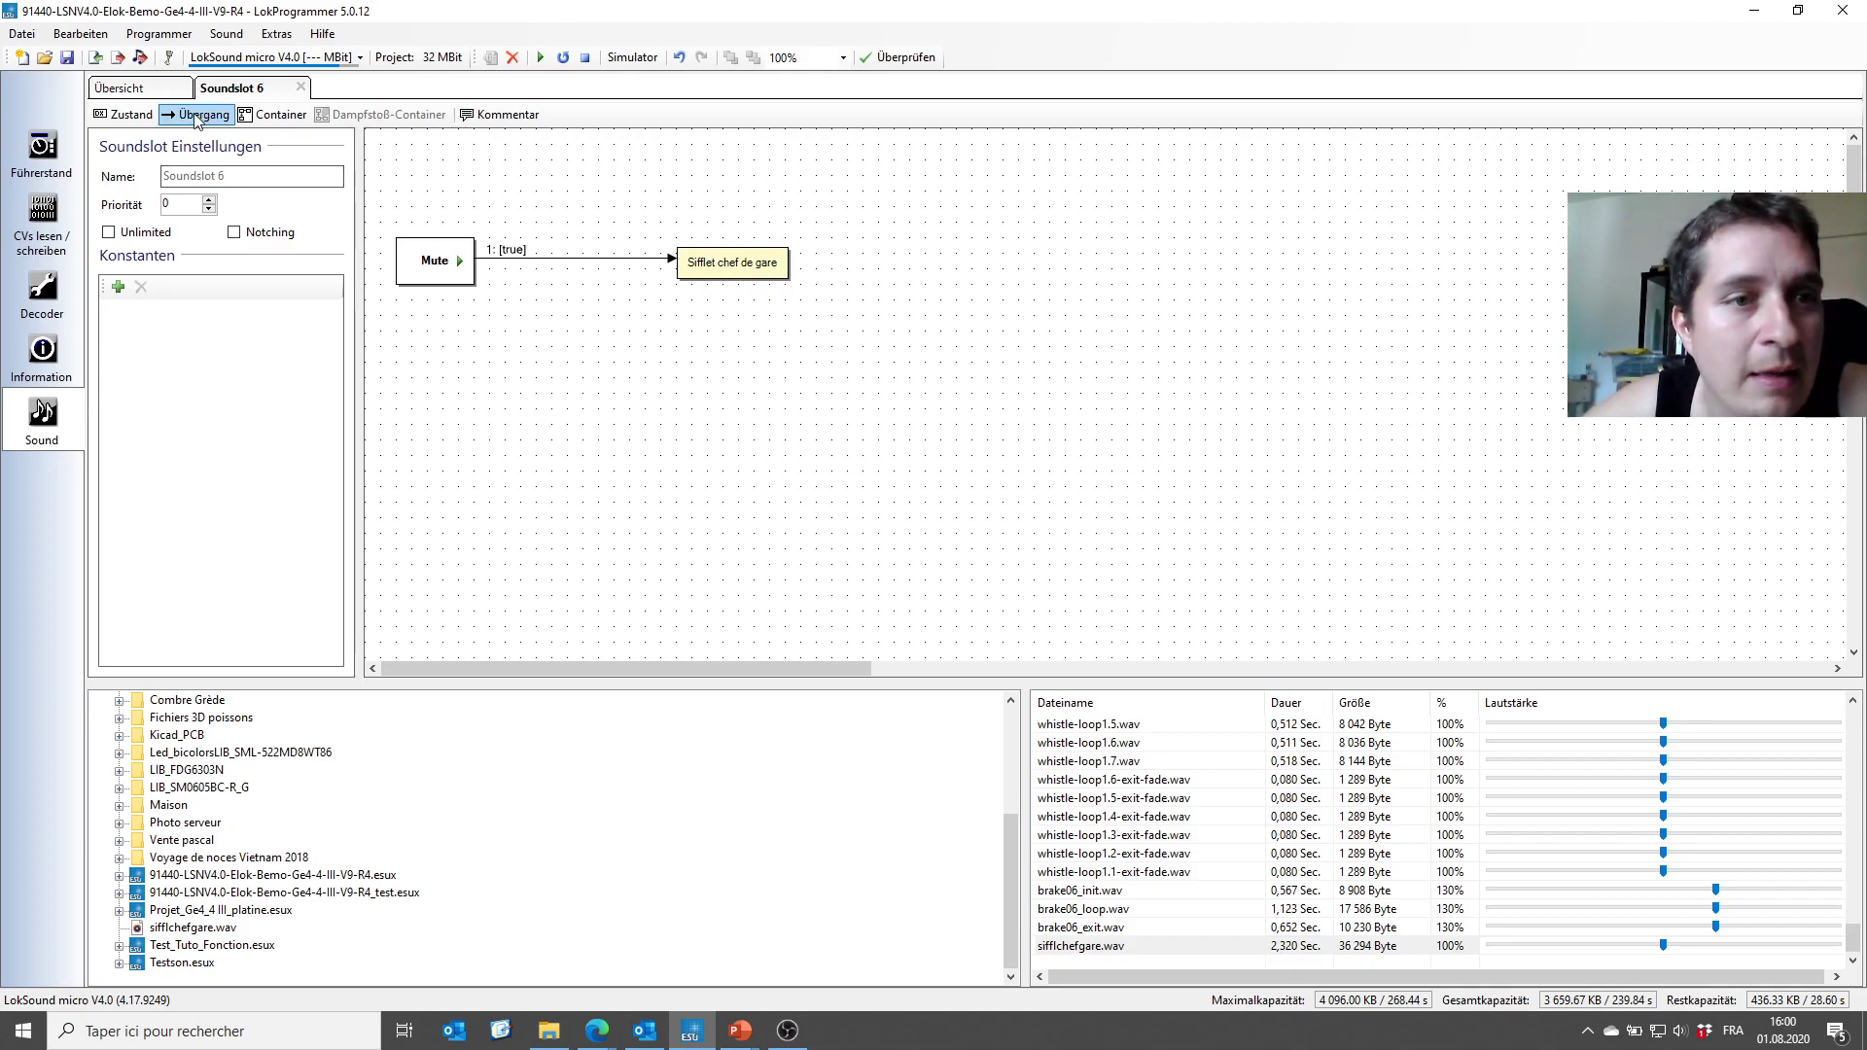
Add the condition Function = true to the transition from Mute to "Sifflet chef de gare".
click(548, 259)
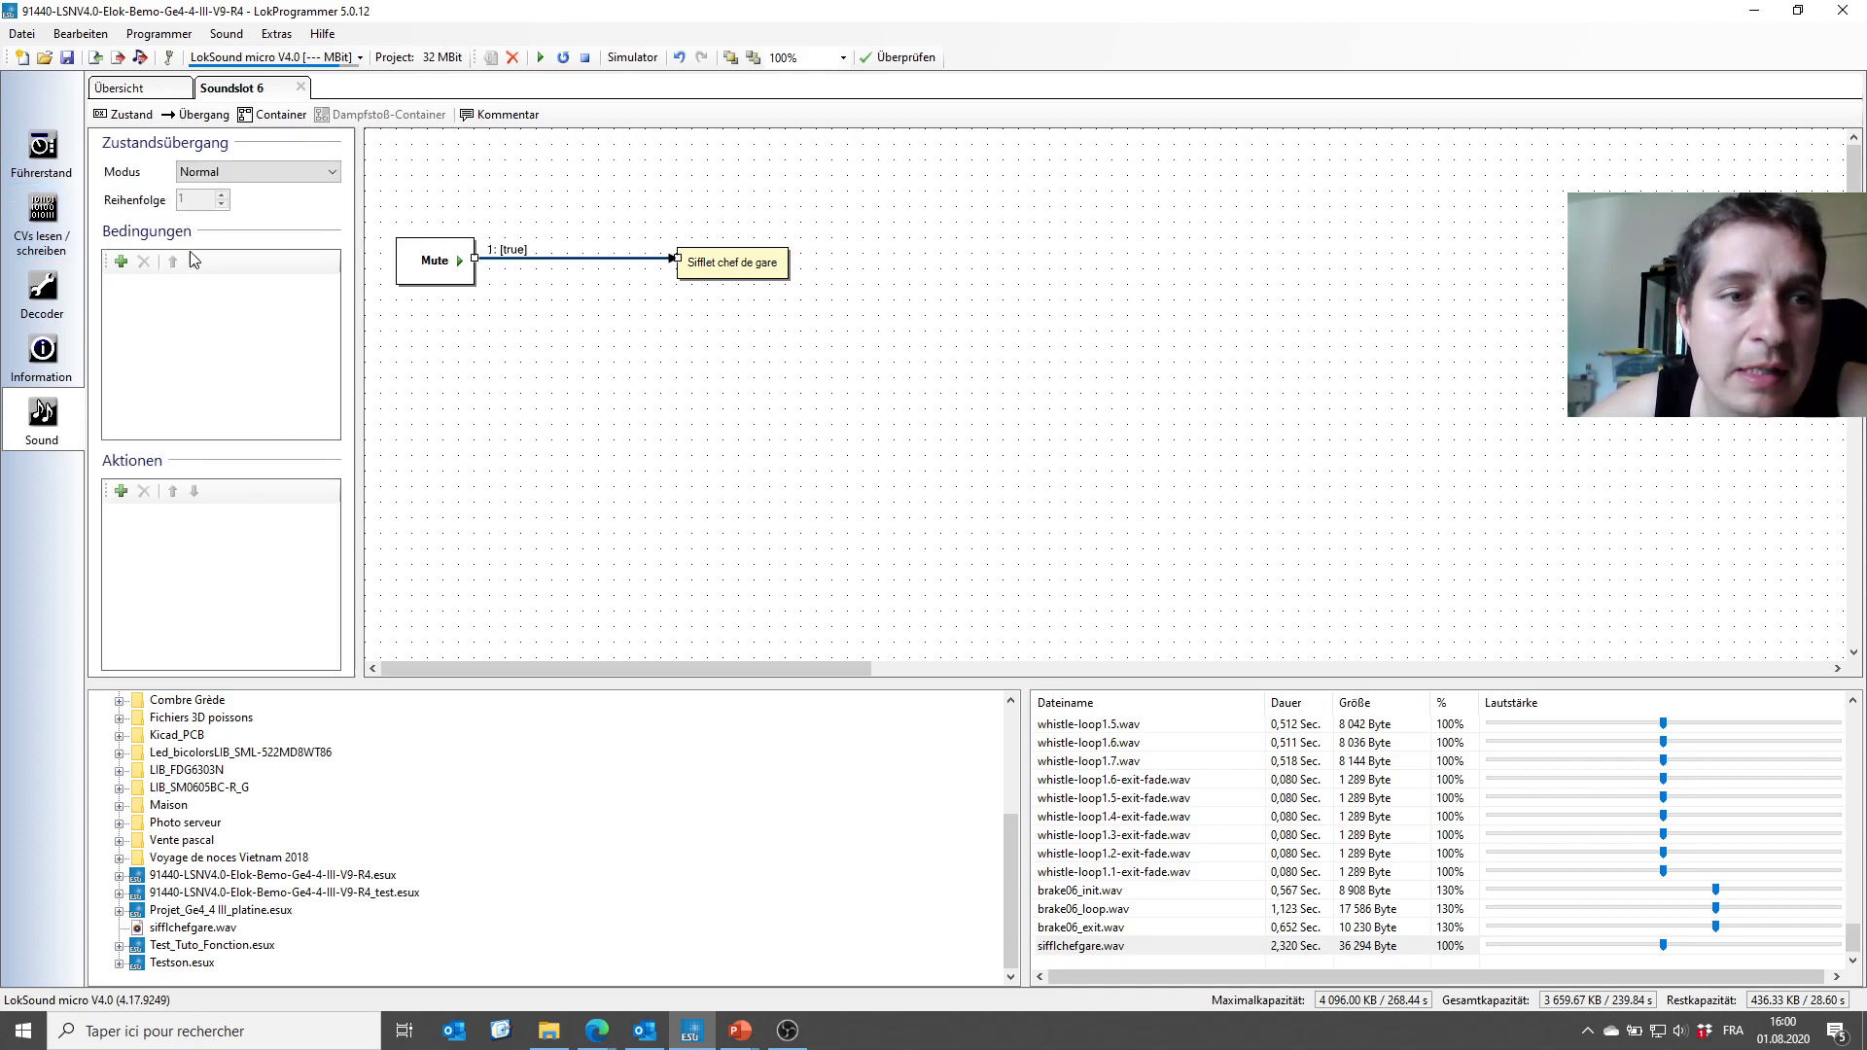
click(120, 261)
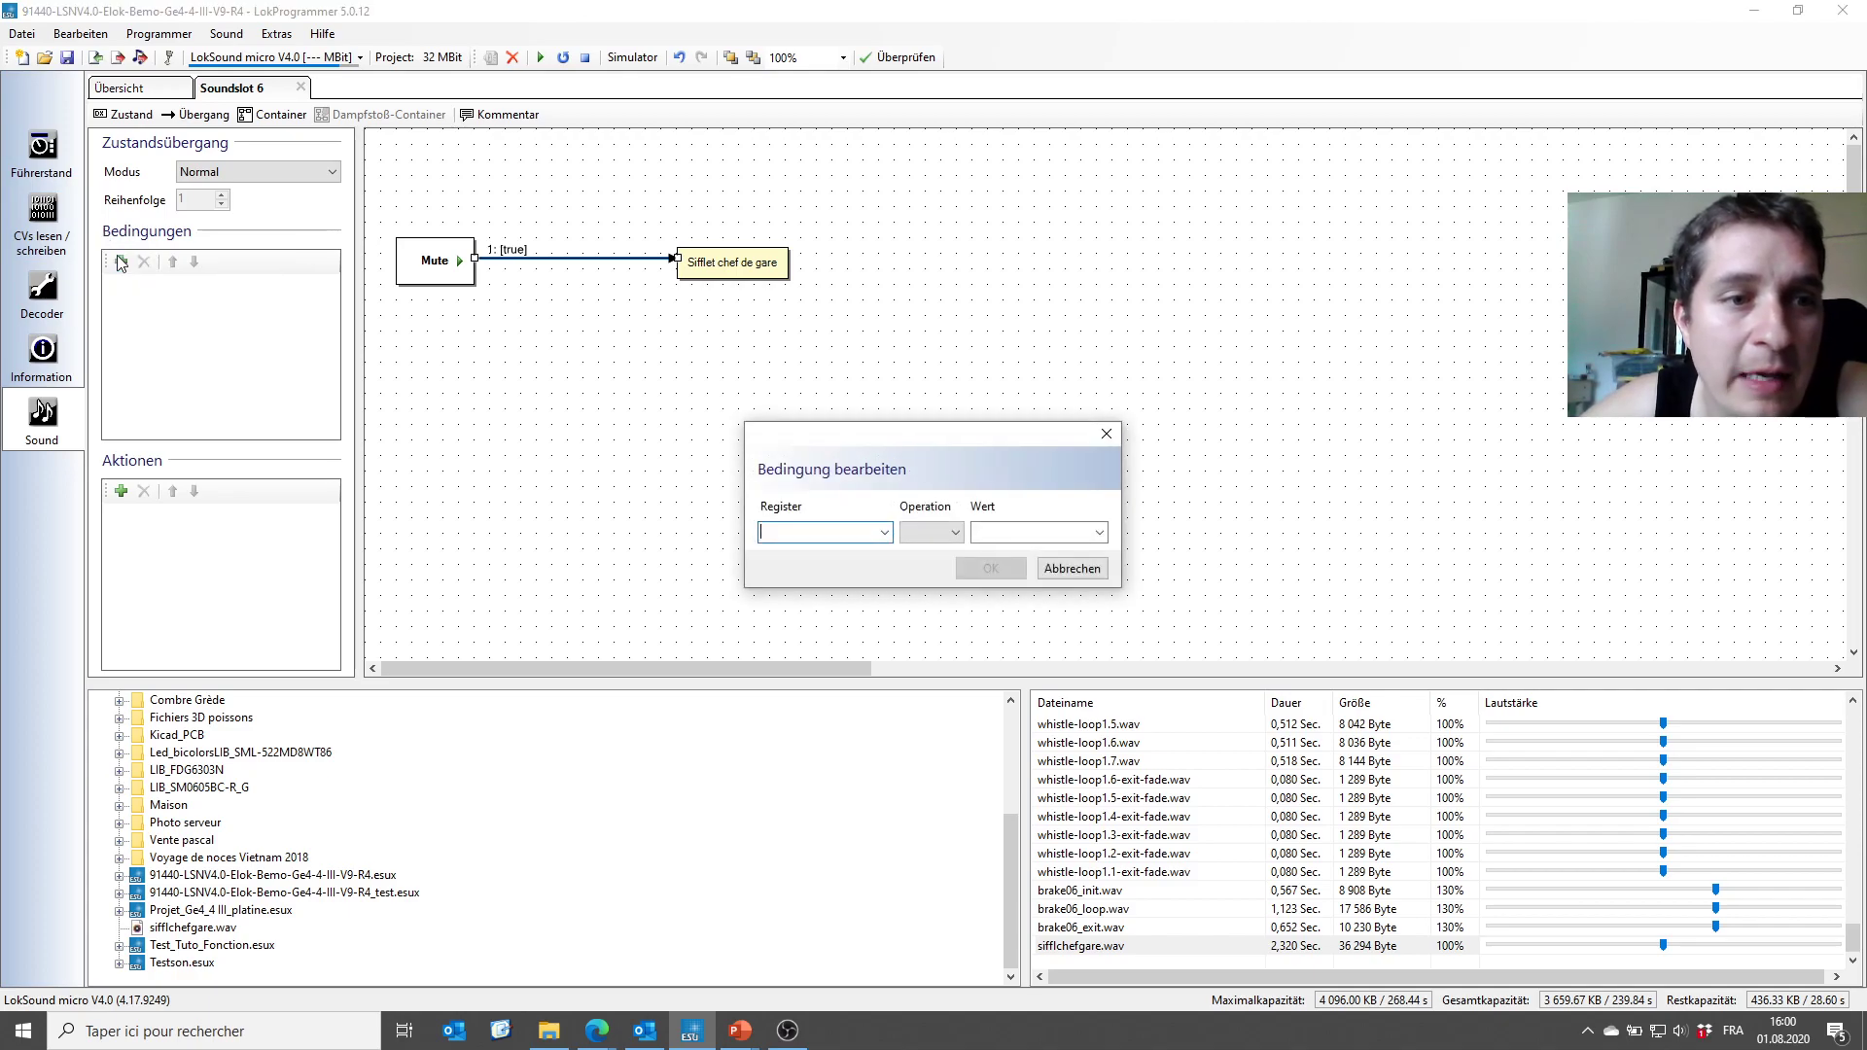
click(887, 534)
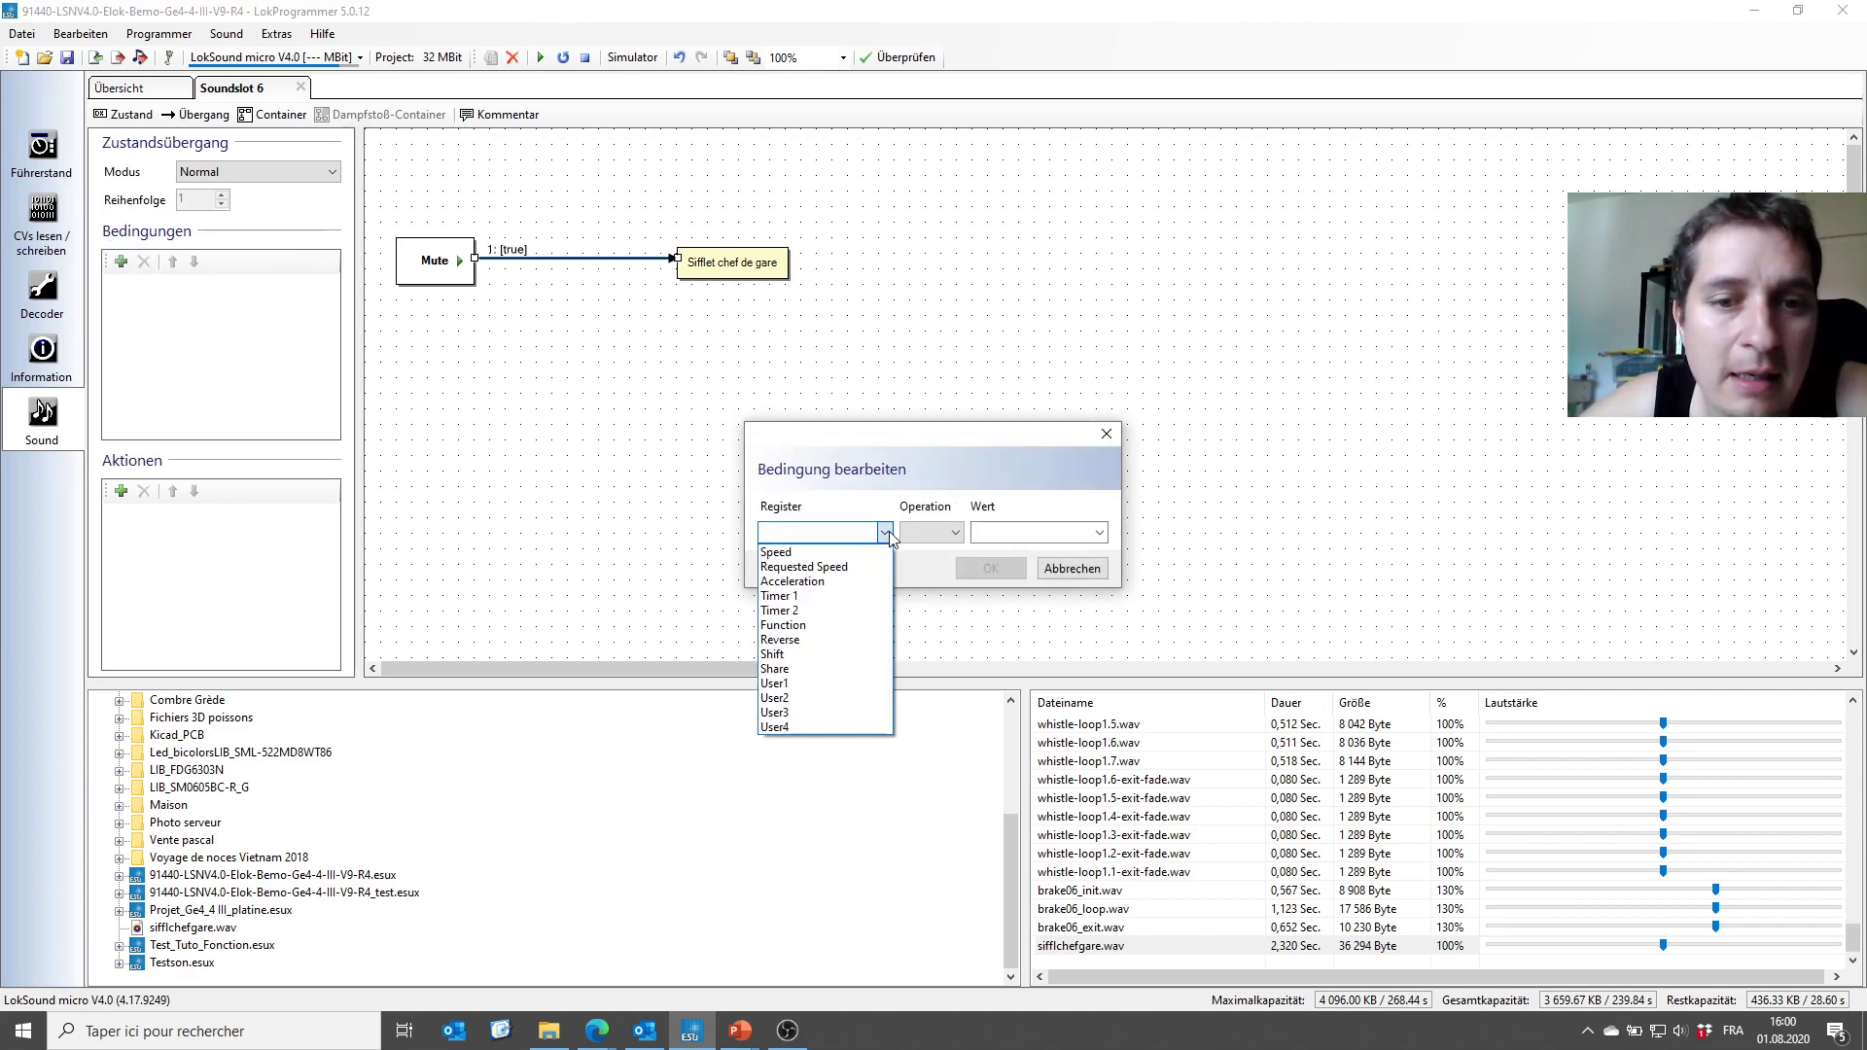
click(813, 625)
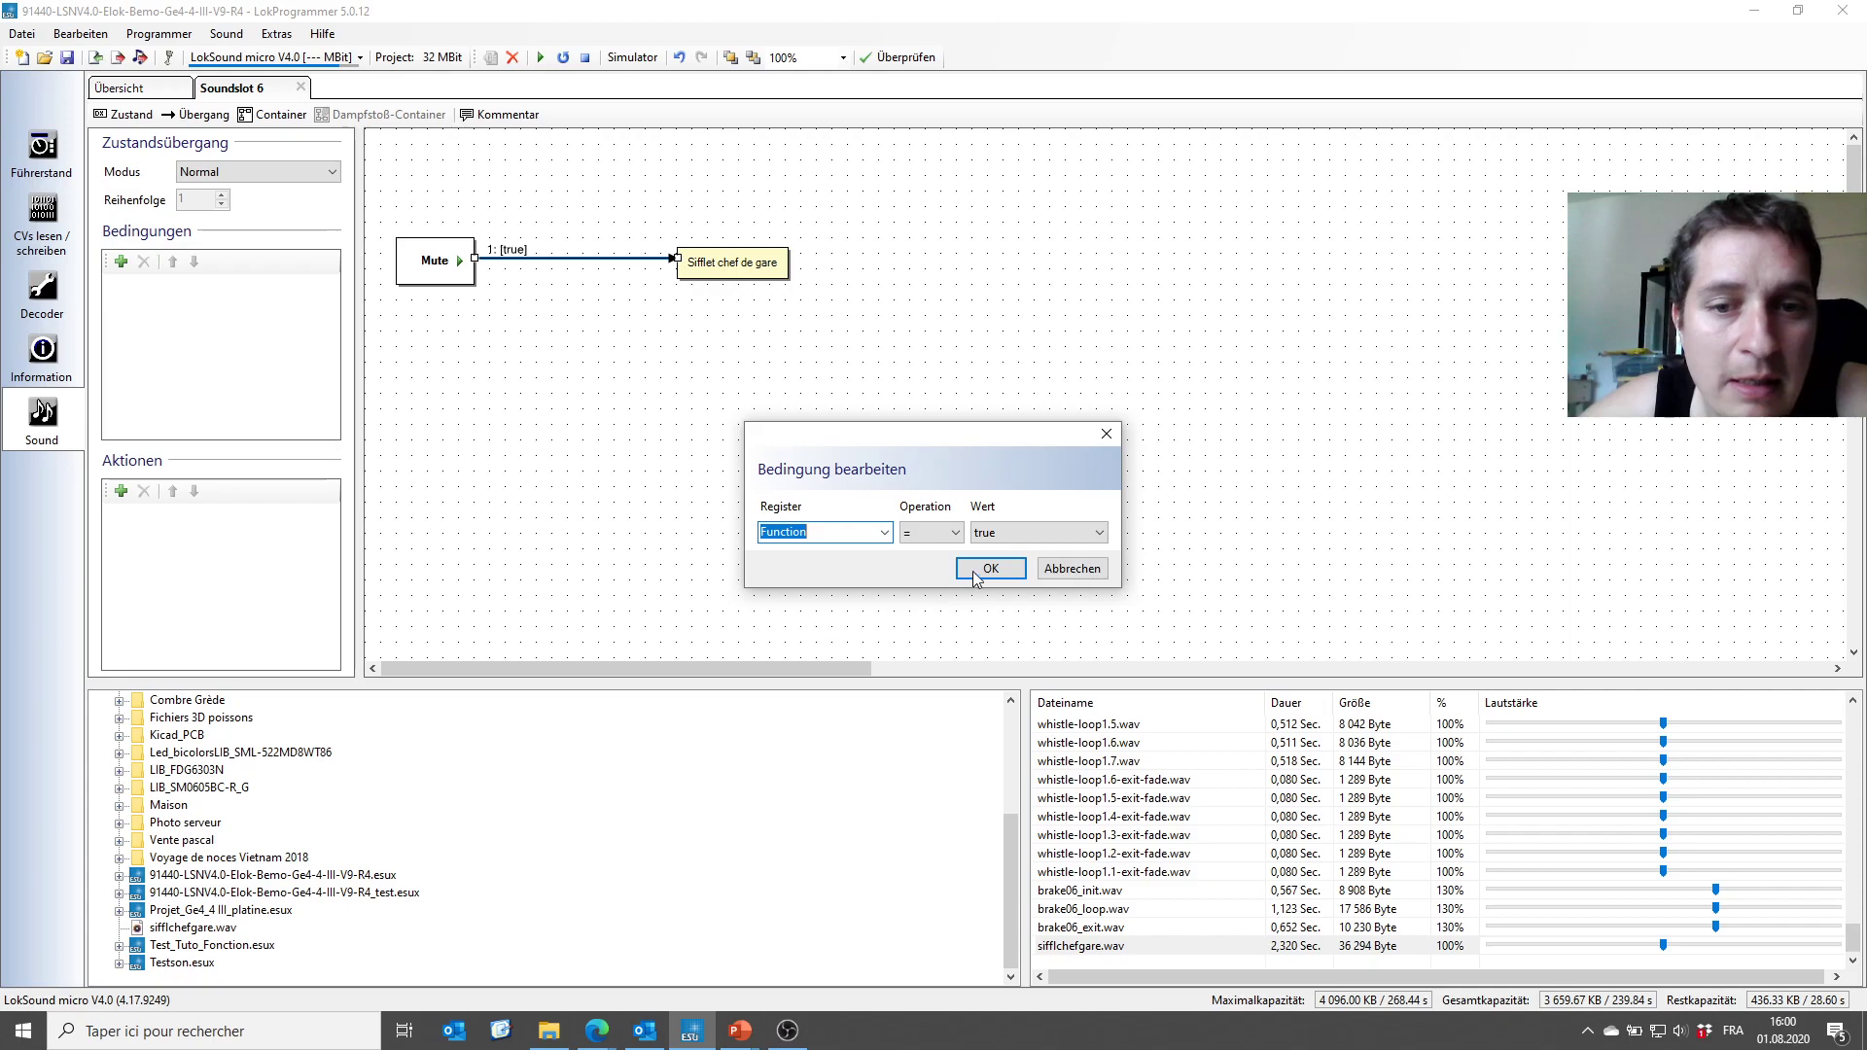
click(931, 533)
click(938, 550)
click(990, 534)
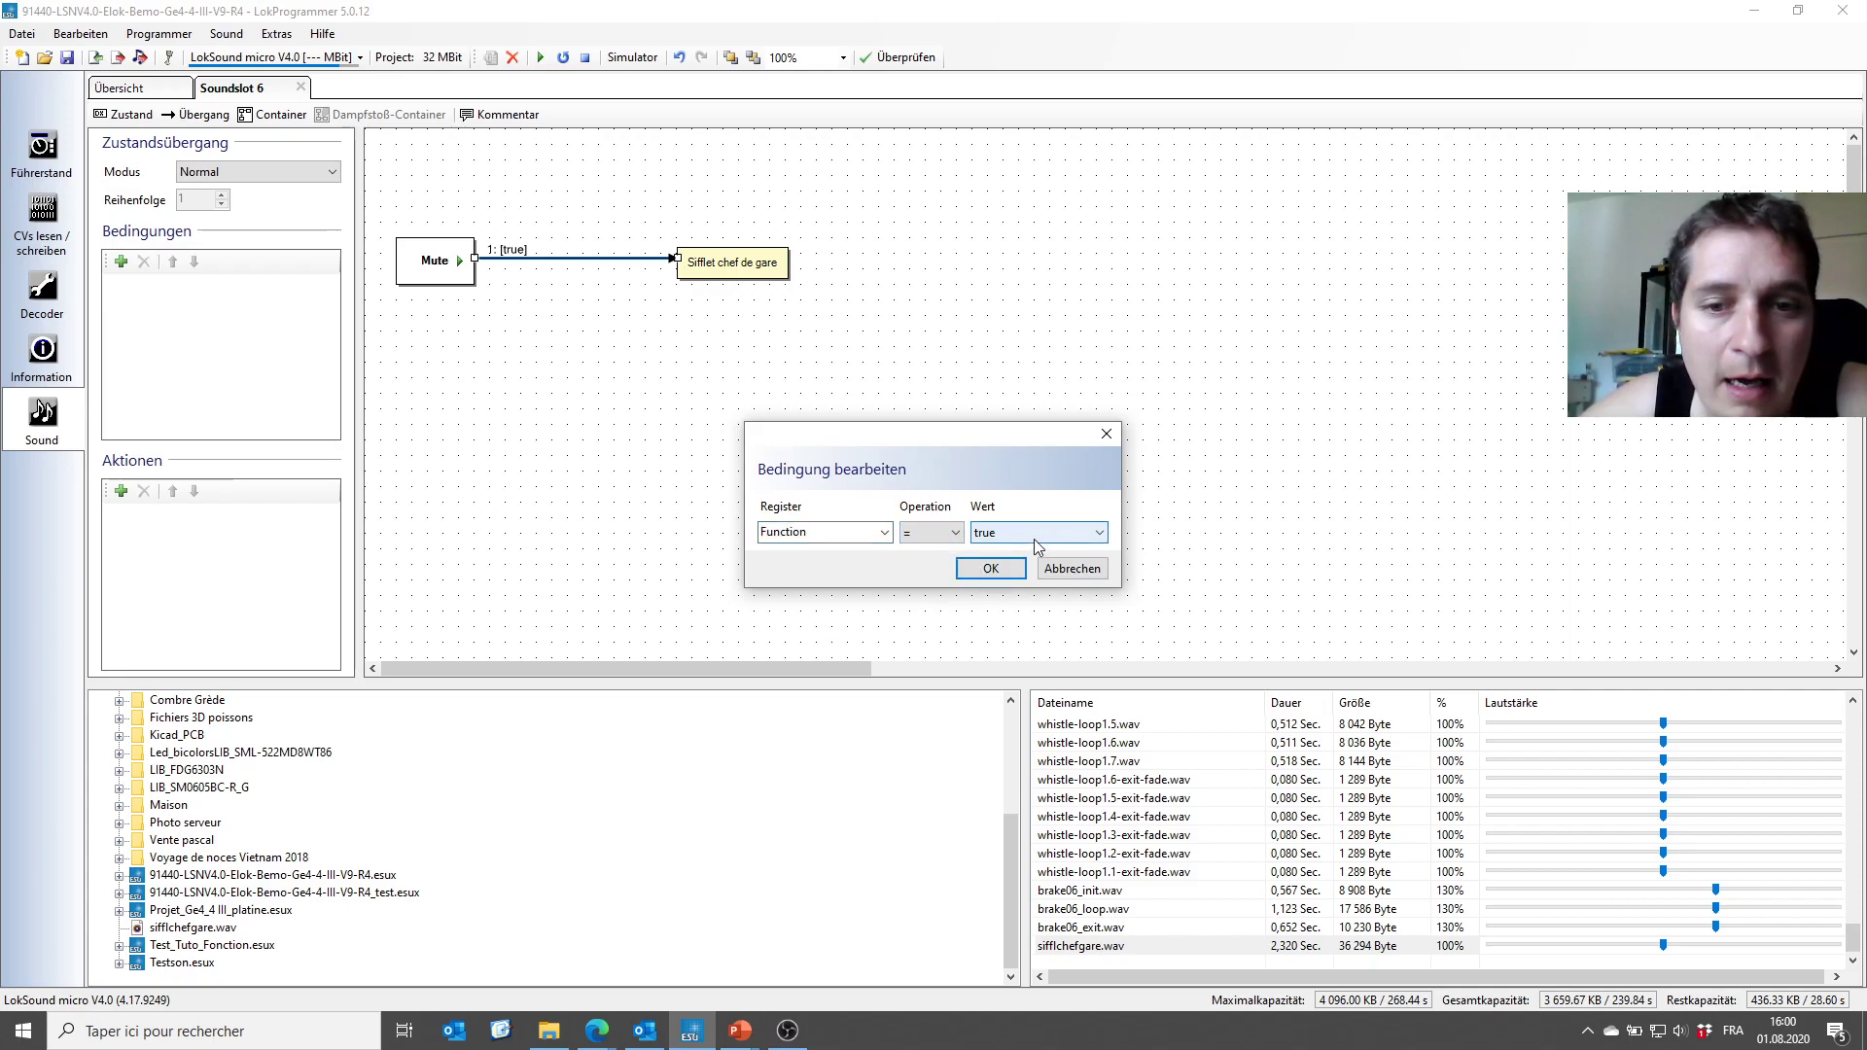
click(990, 569)
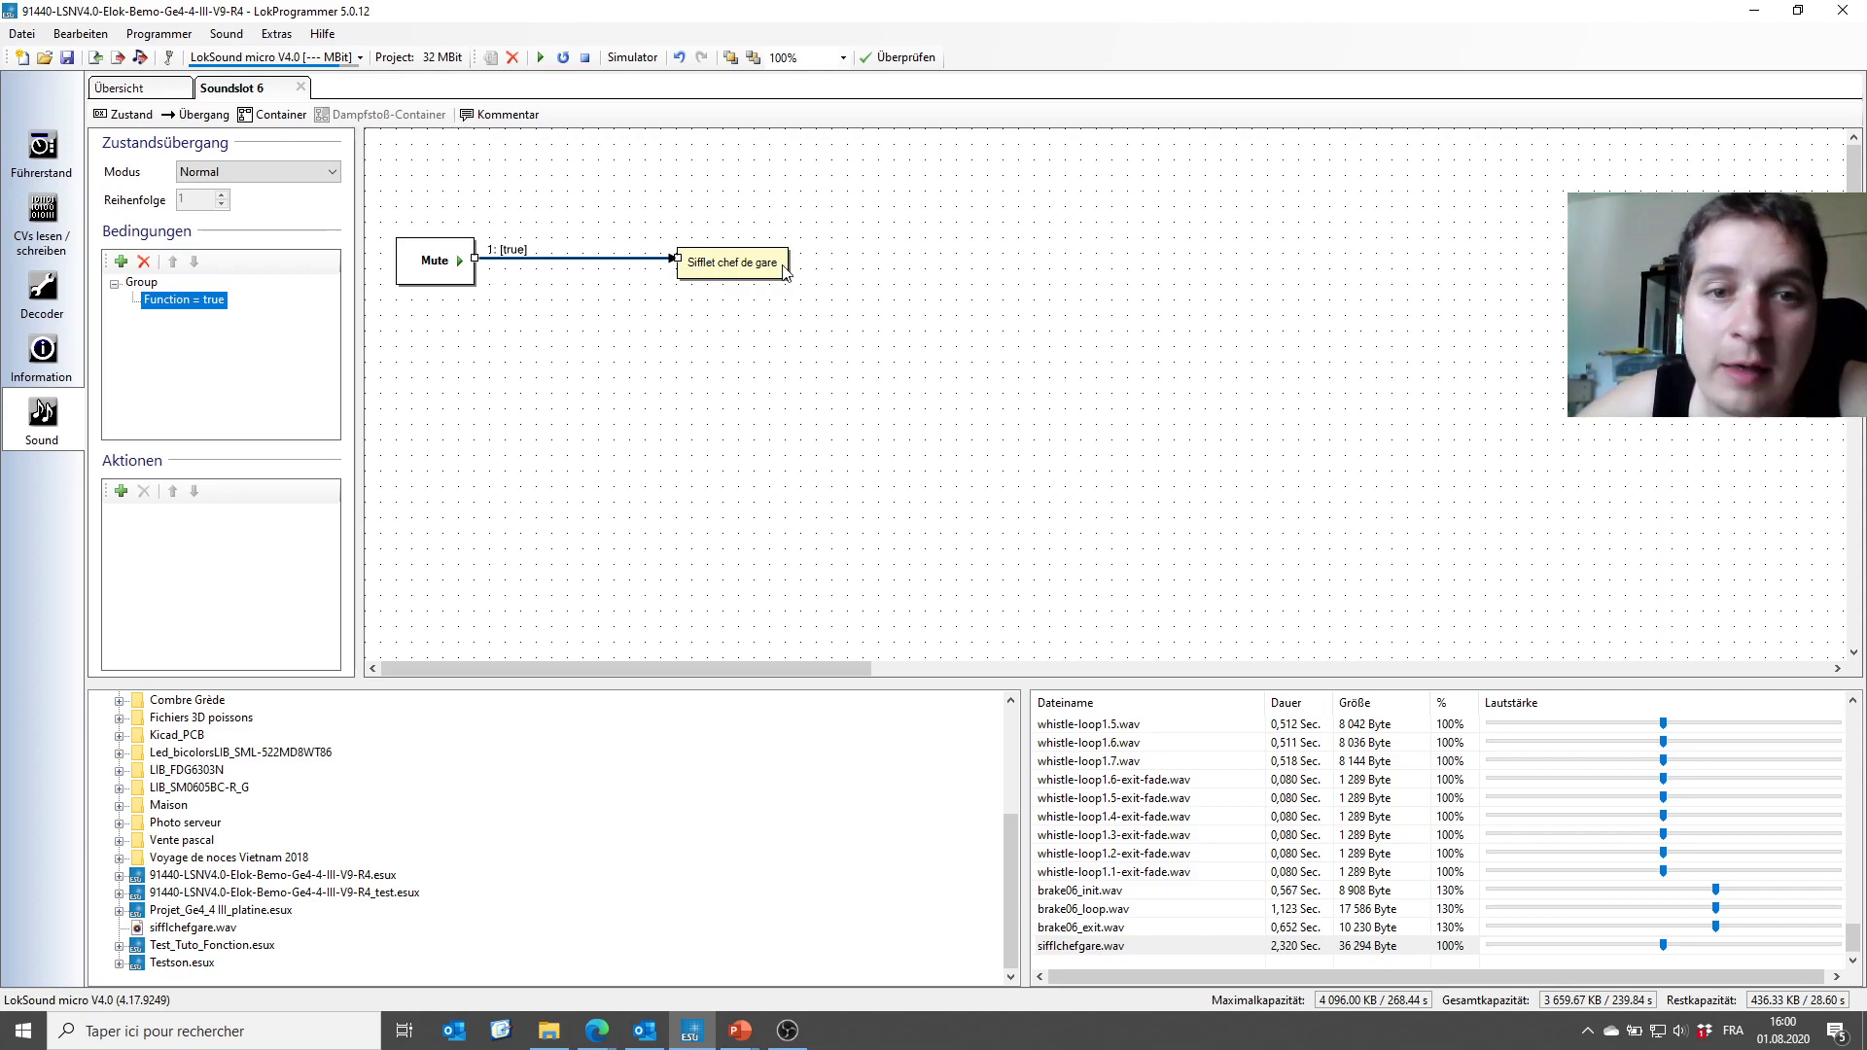
Draw a return transition from "Sifflet chef de gare" to Mute and make the state block taller to space the two arrows apart.
click(197, 115)
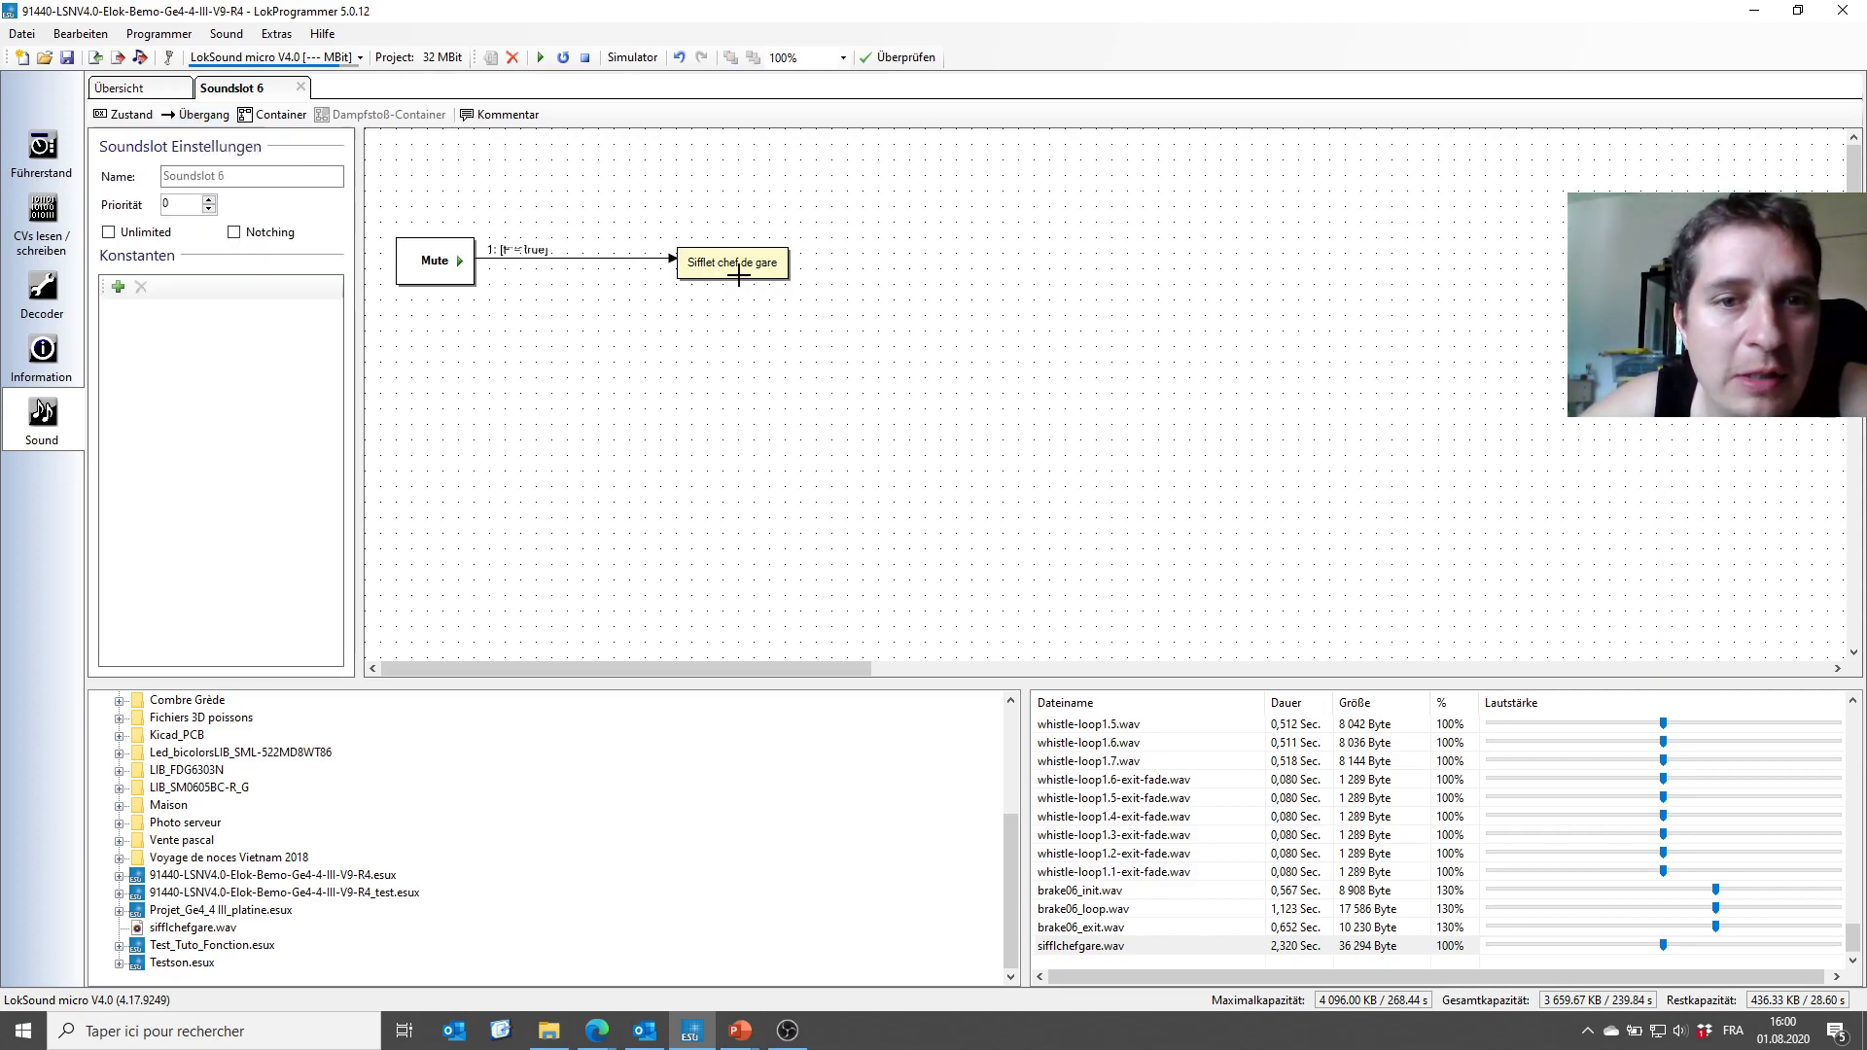
drag(737, 263, 432, 272)
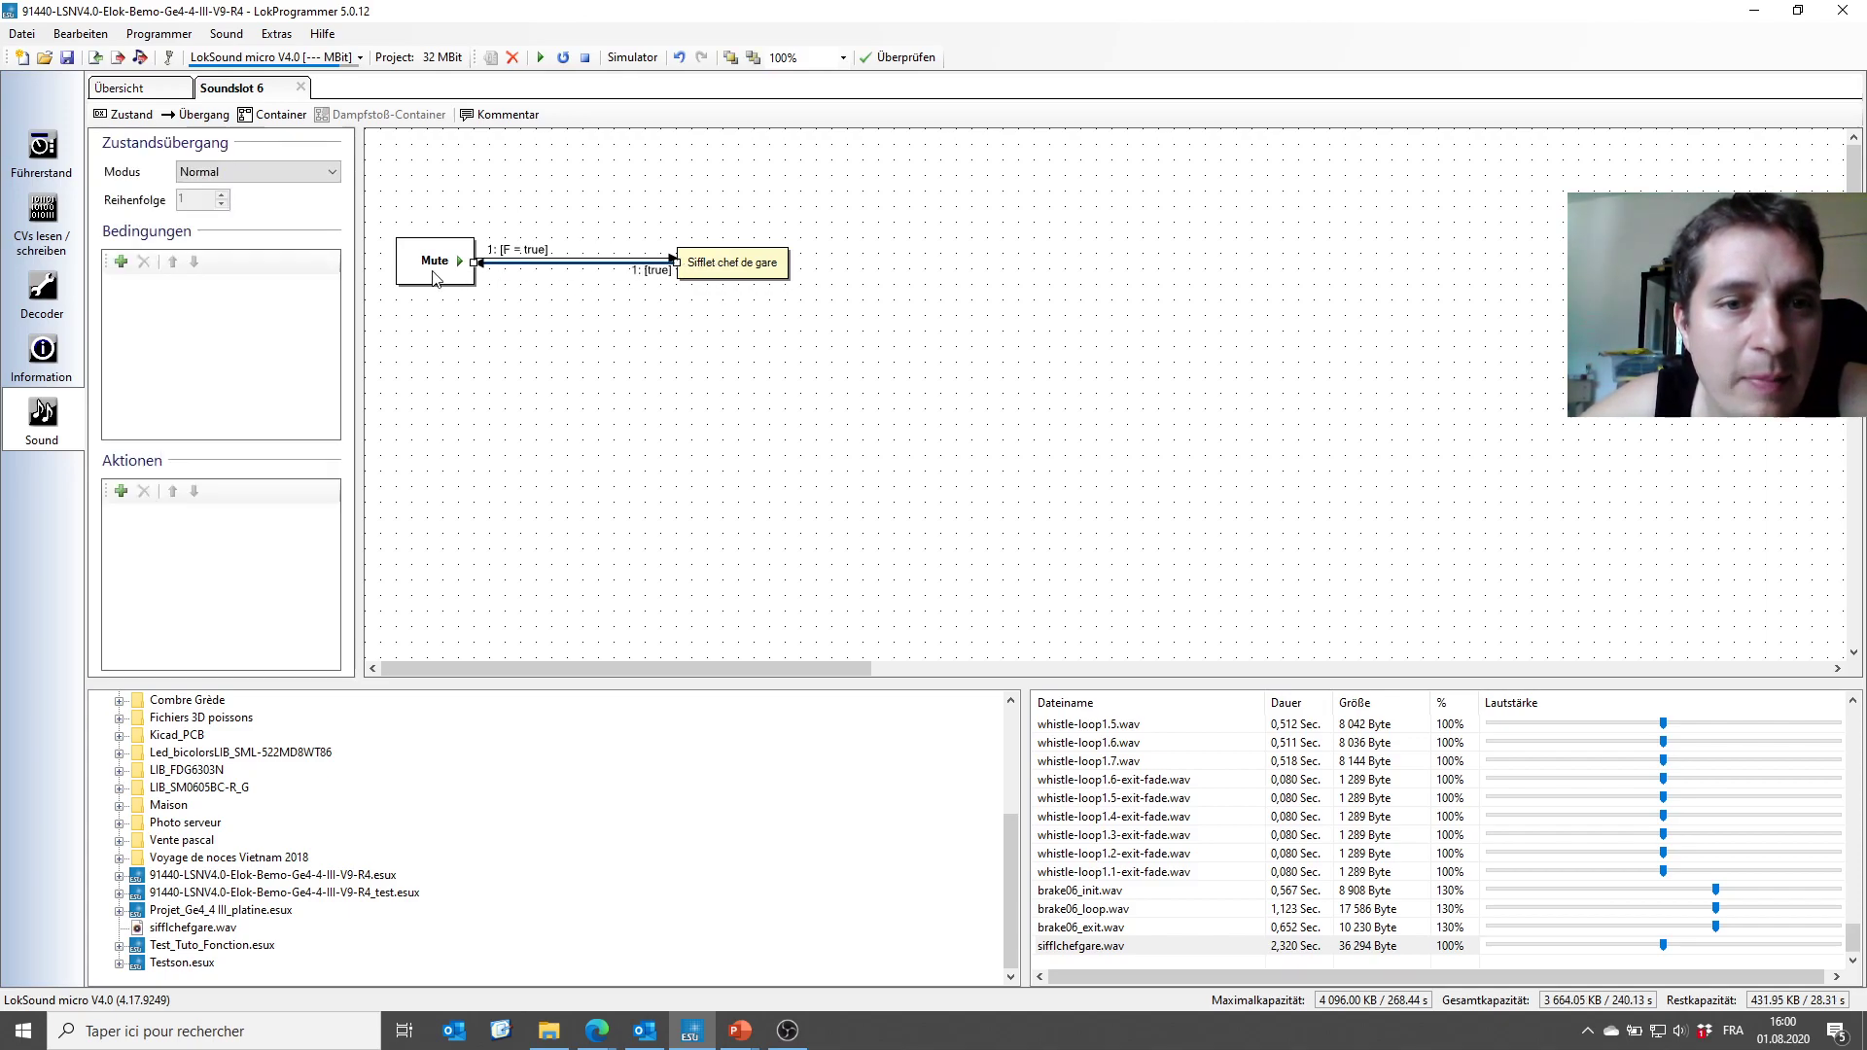
drag(581, 260, 581, 276)
click(731, 273)
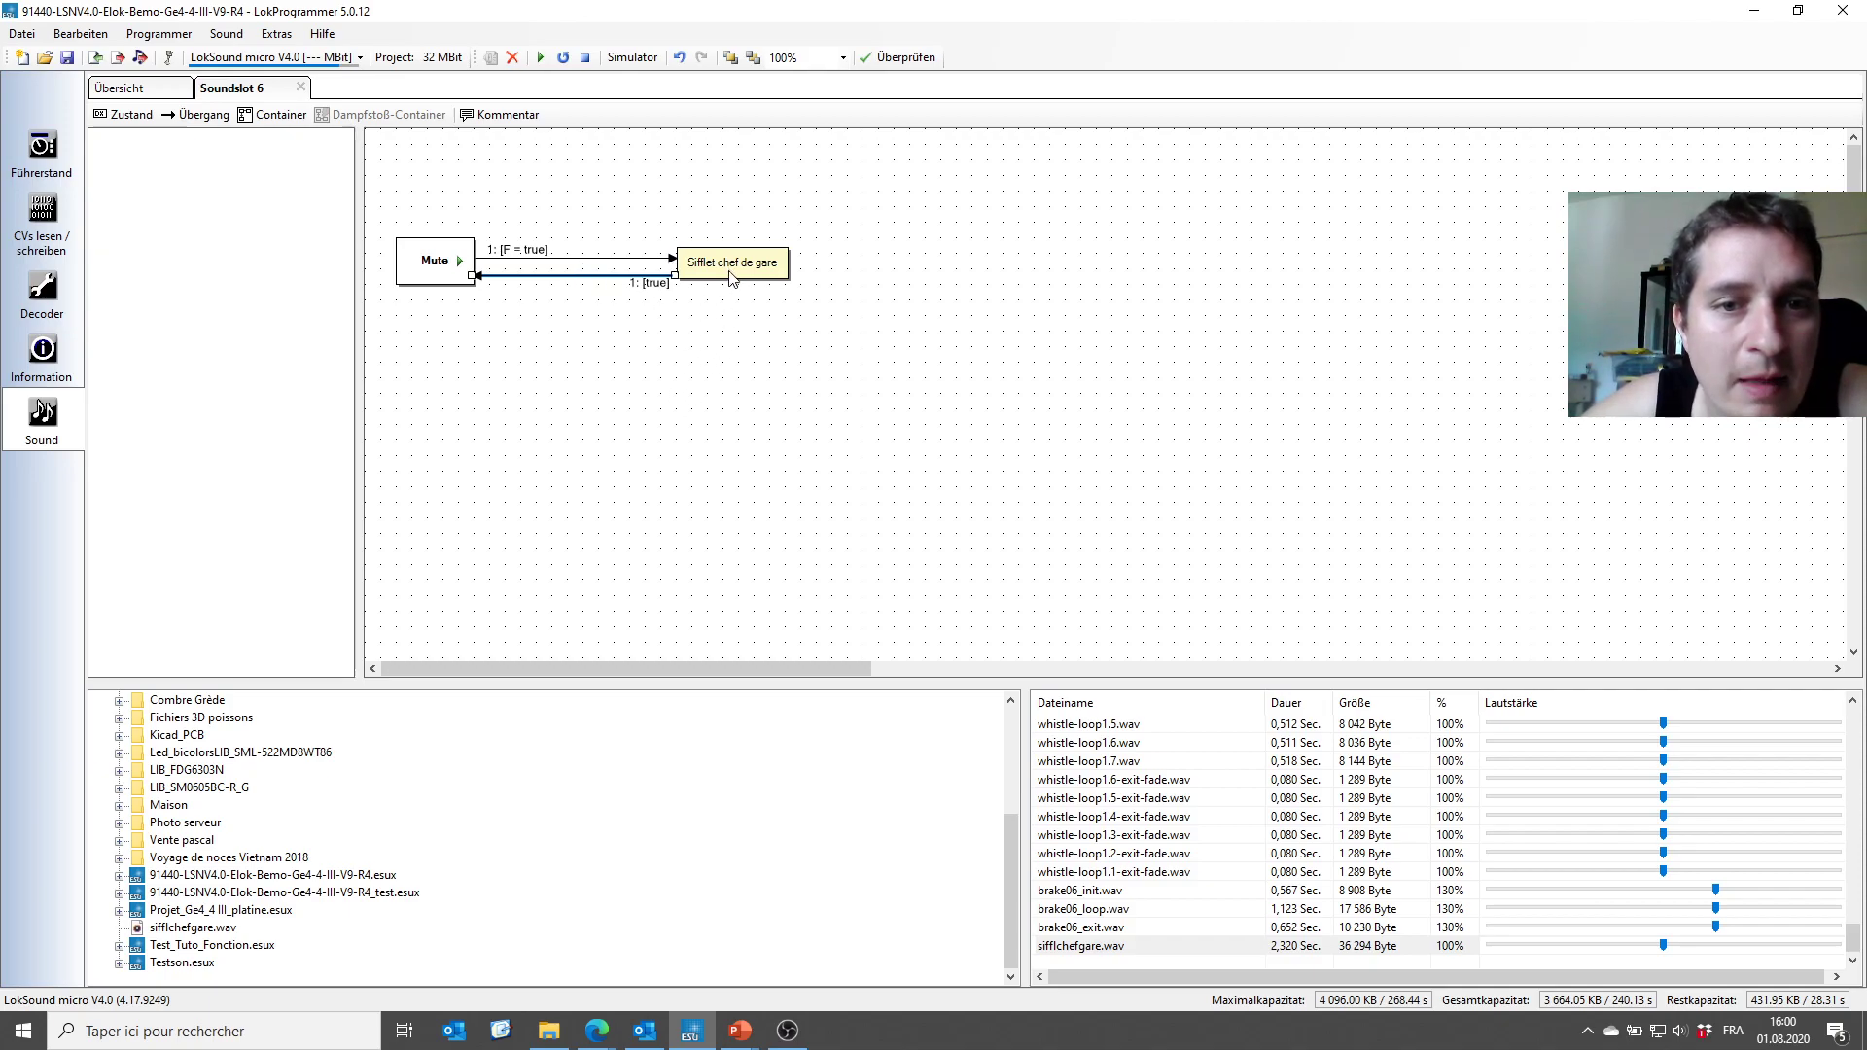
drag(732, 280, 732, 303)
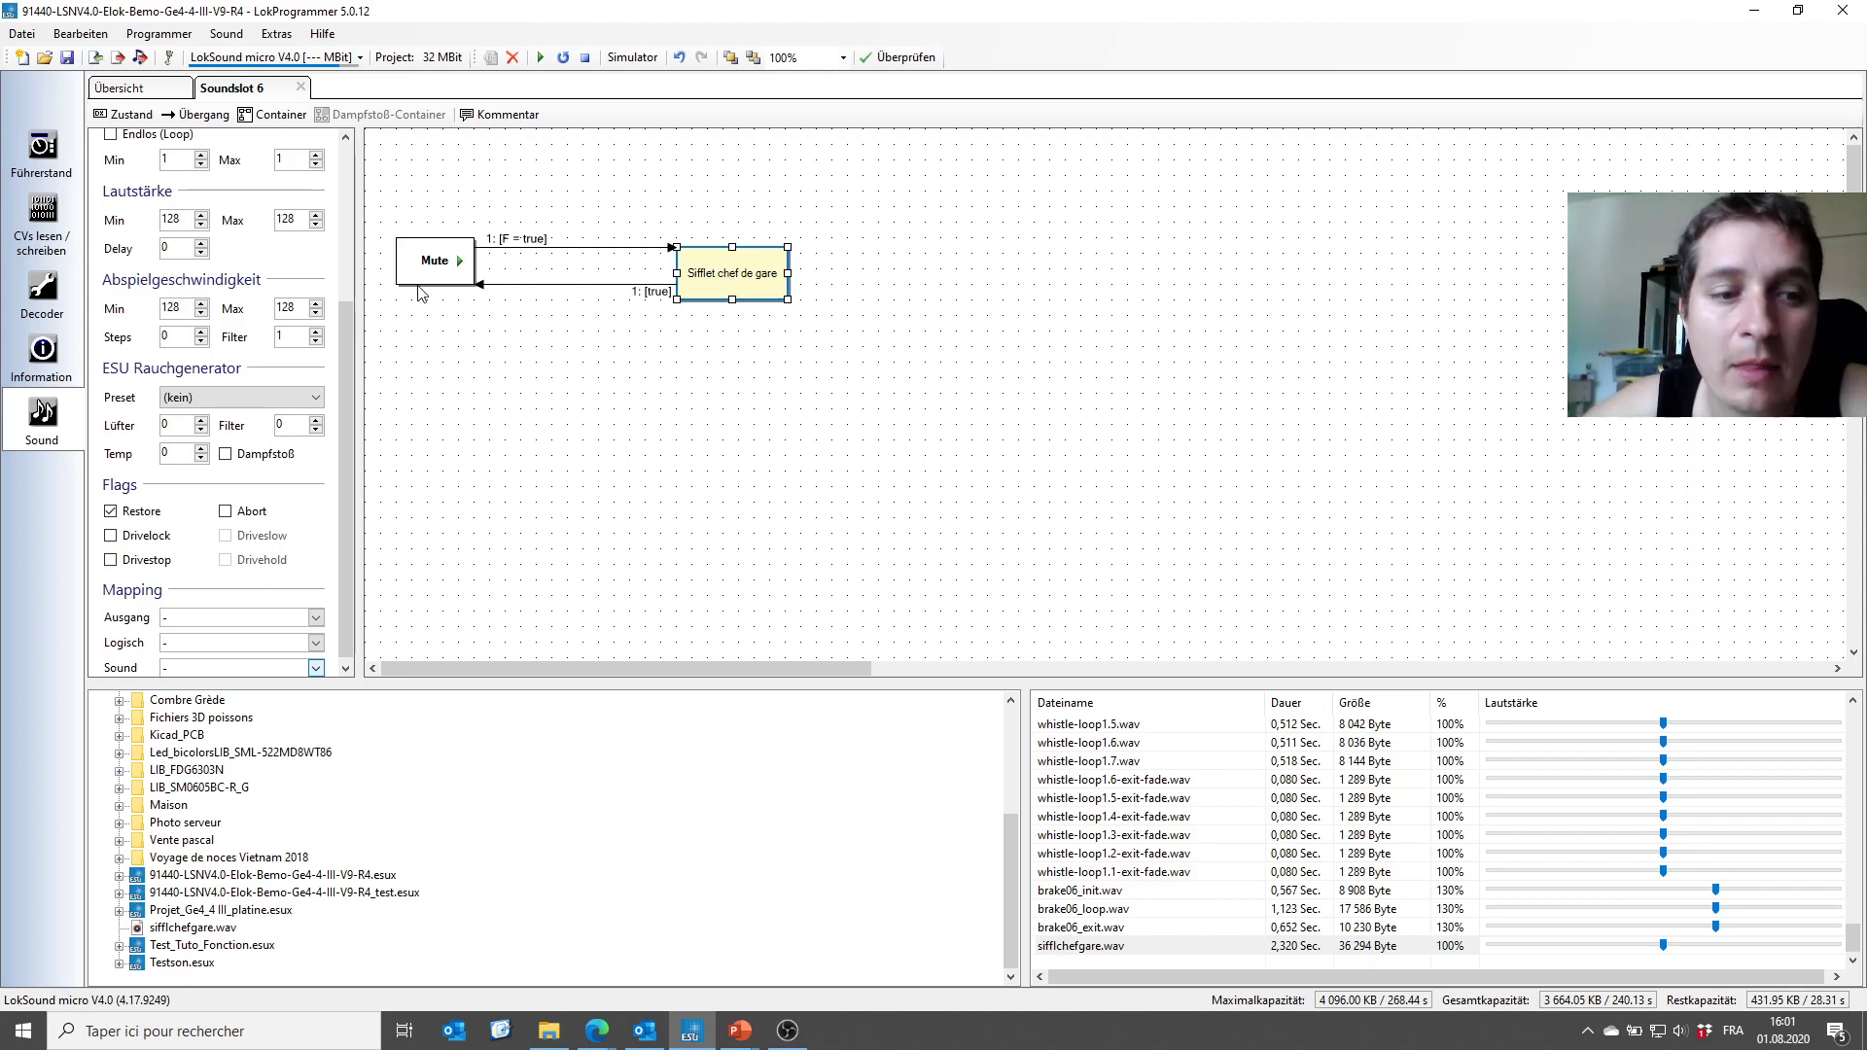
Start the simulator for sound slot 6 and trigger the function to test the whistle.
click(630, 59)
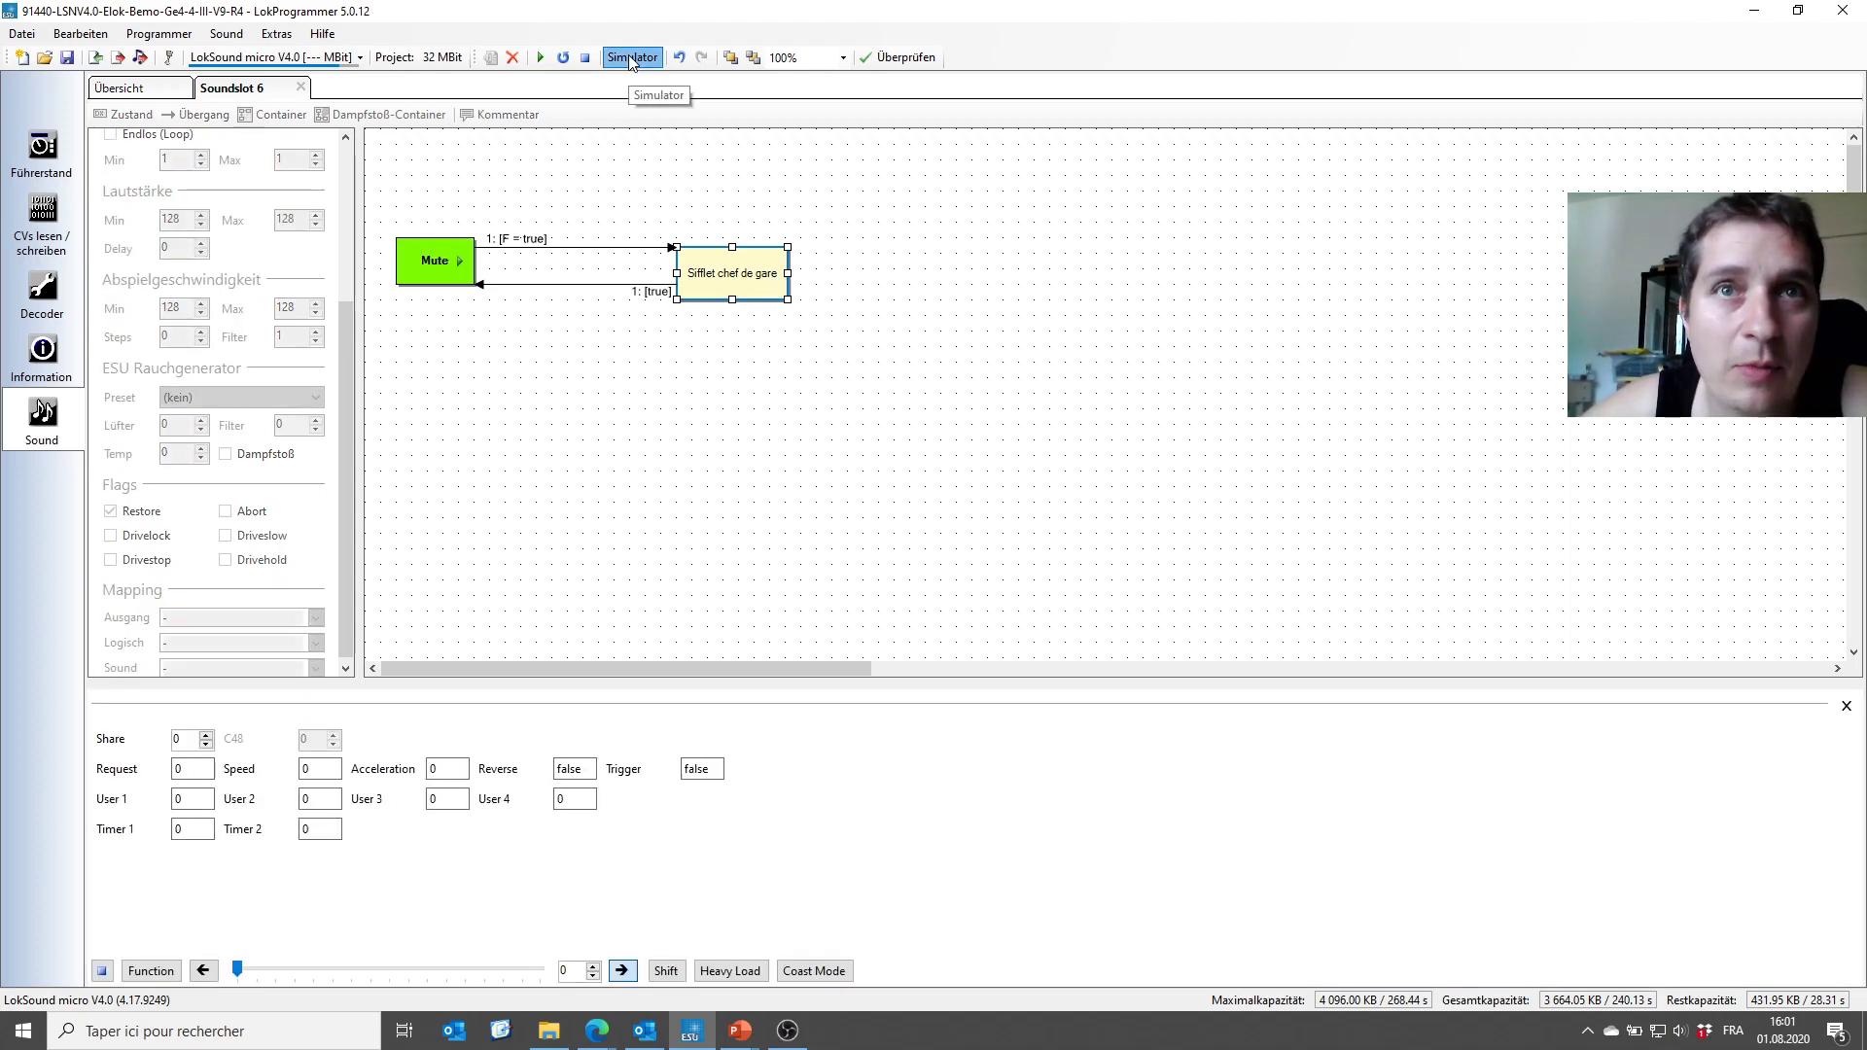
click(148, 972)
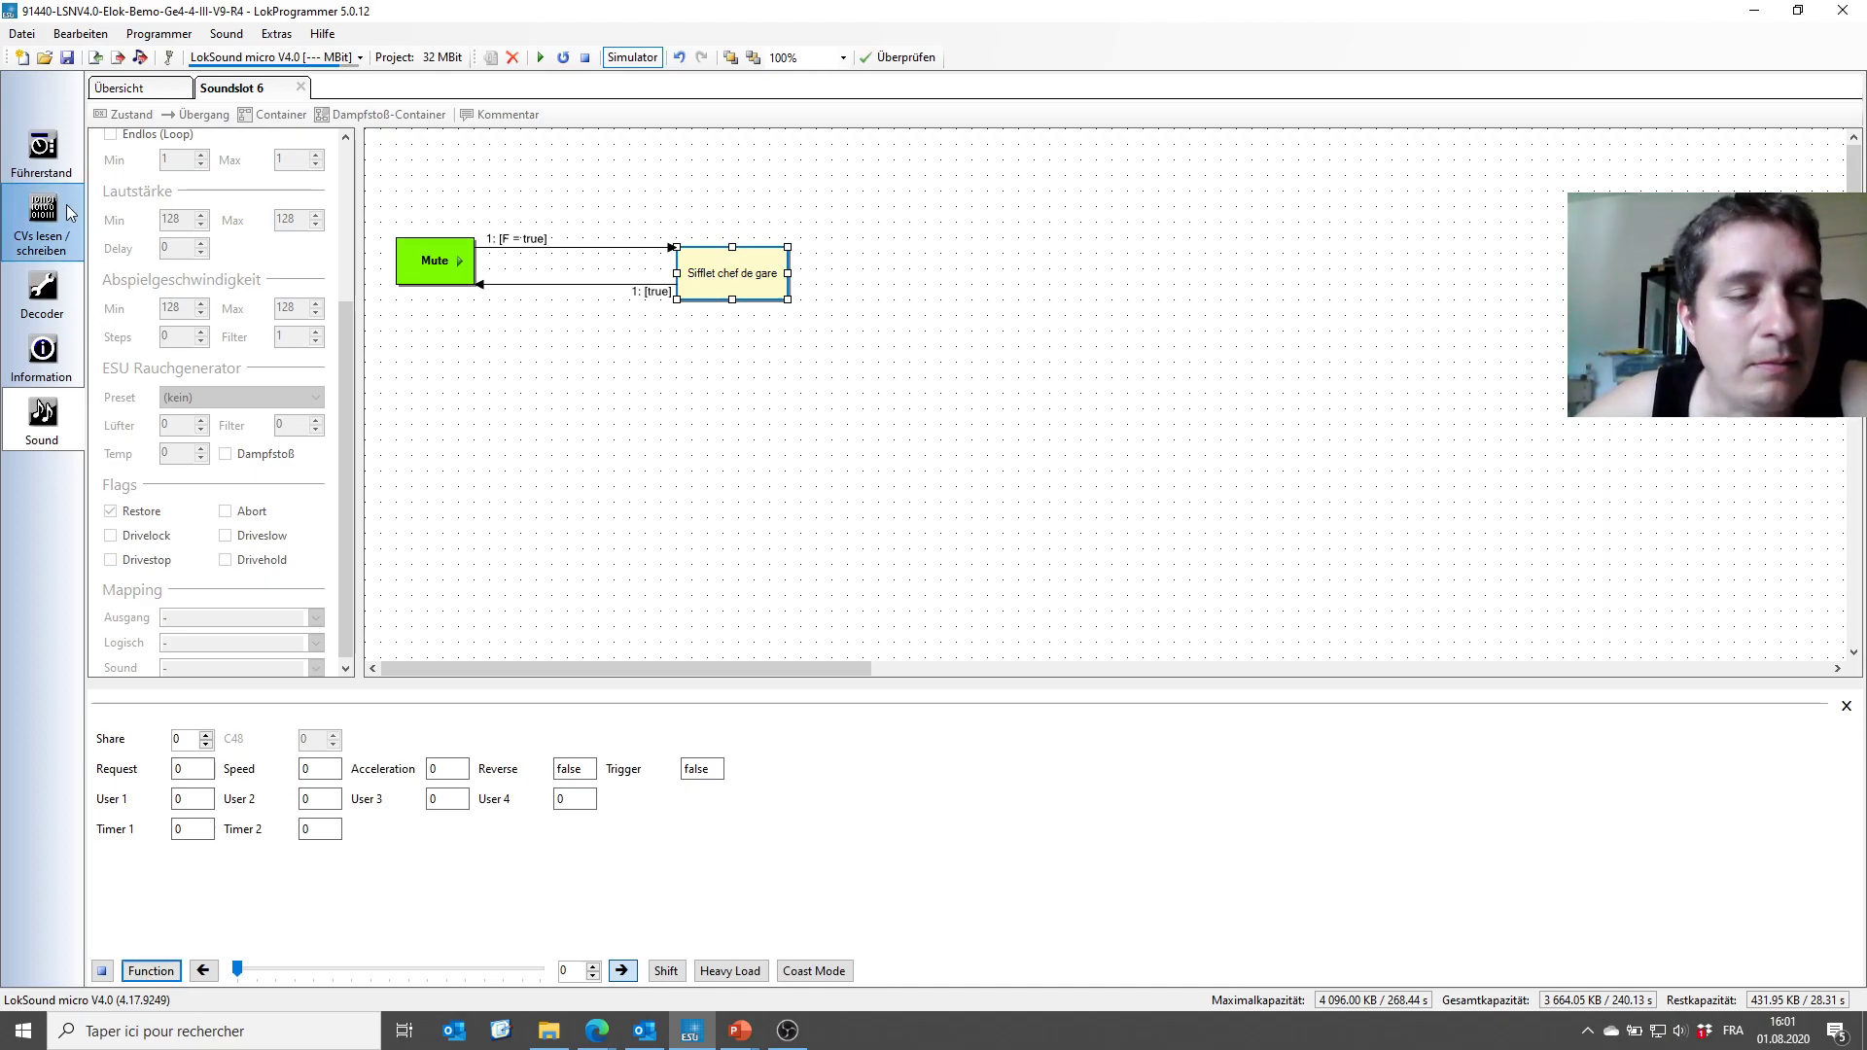
Examine the decoder's function mapping (Funktionszuordnung), including the sound assigned to F5 and the sound slots selectable for F7, and return to the slot diagram.
click(41, 146)
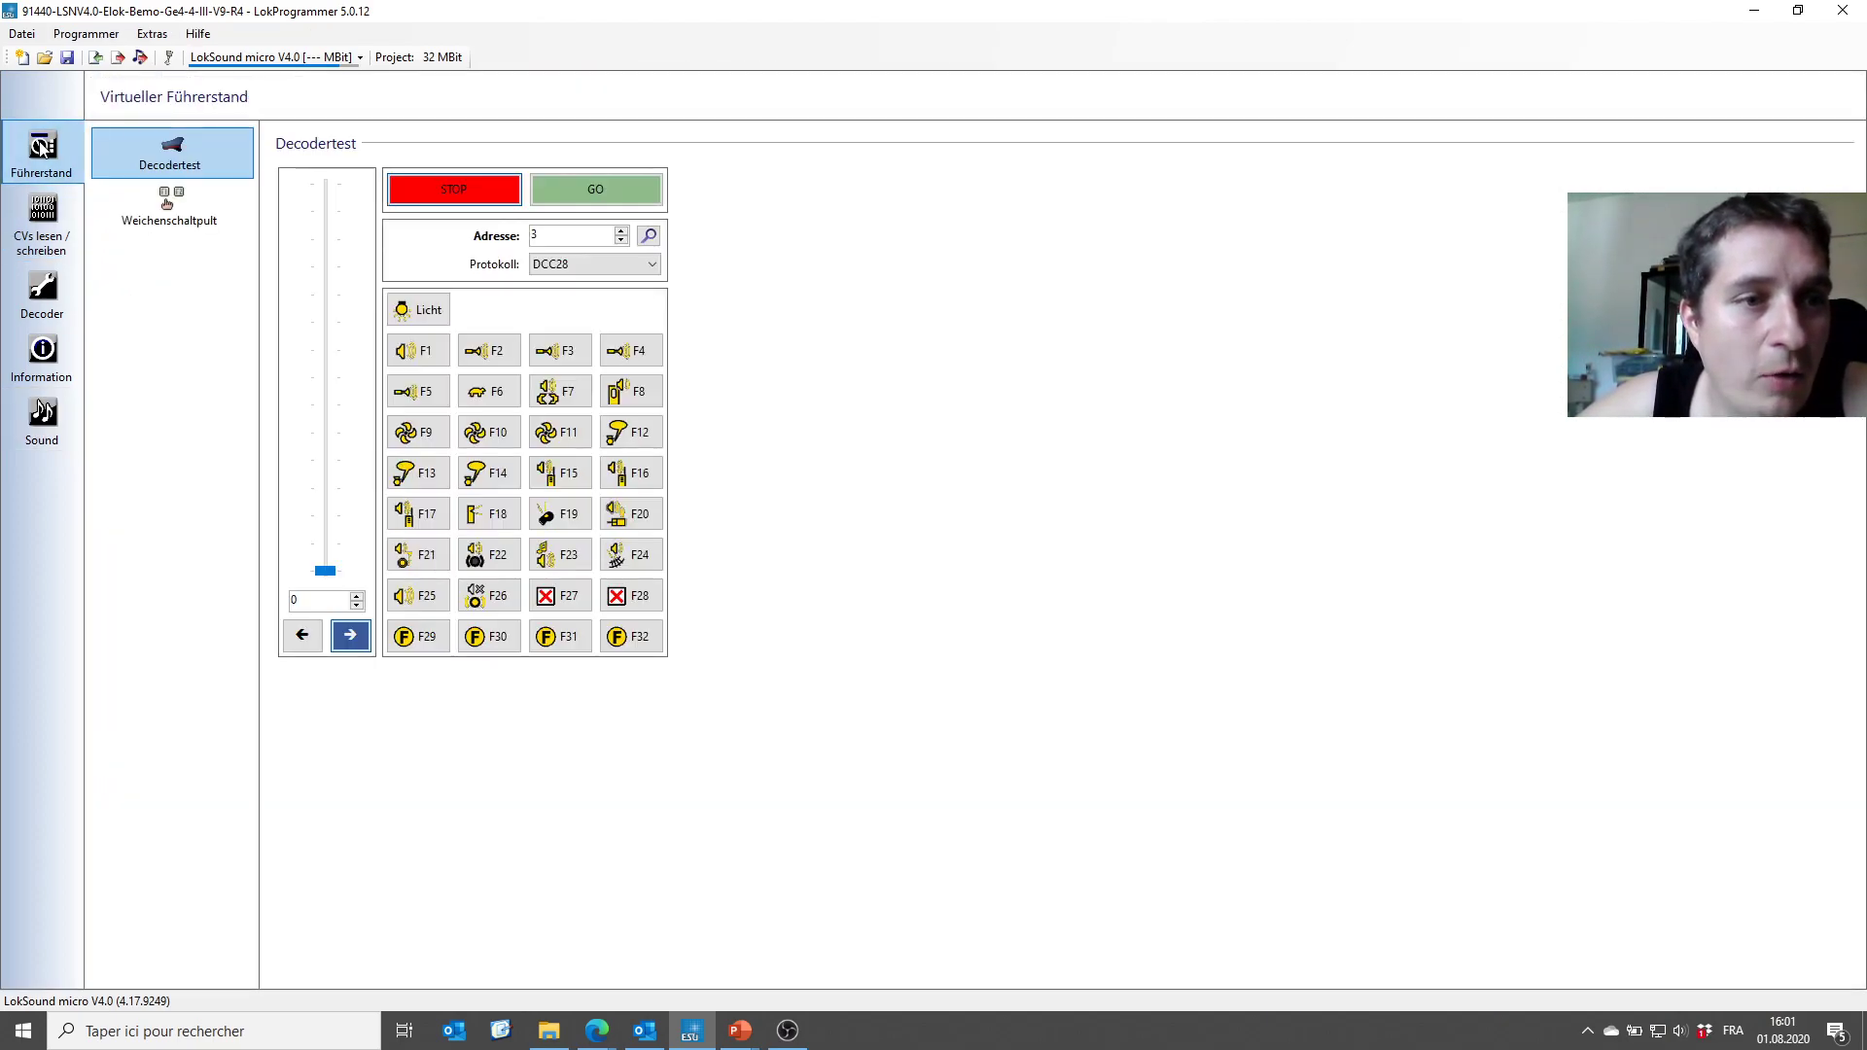
click(51, 423)
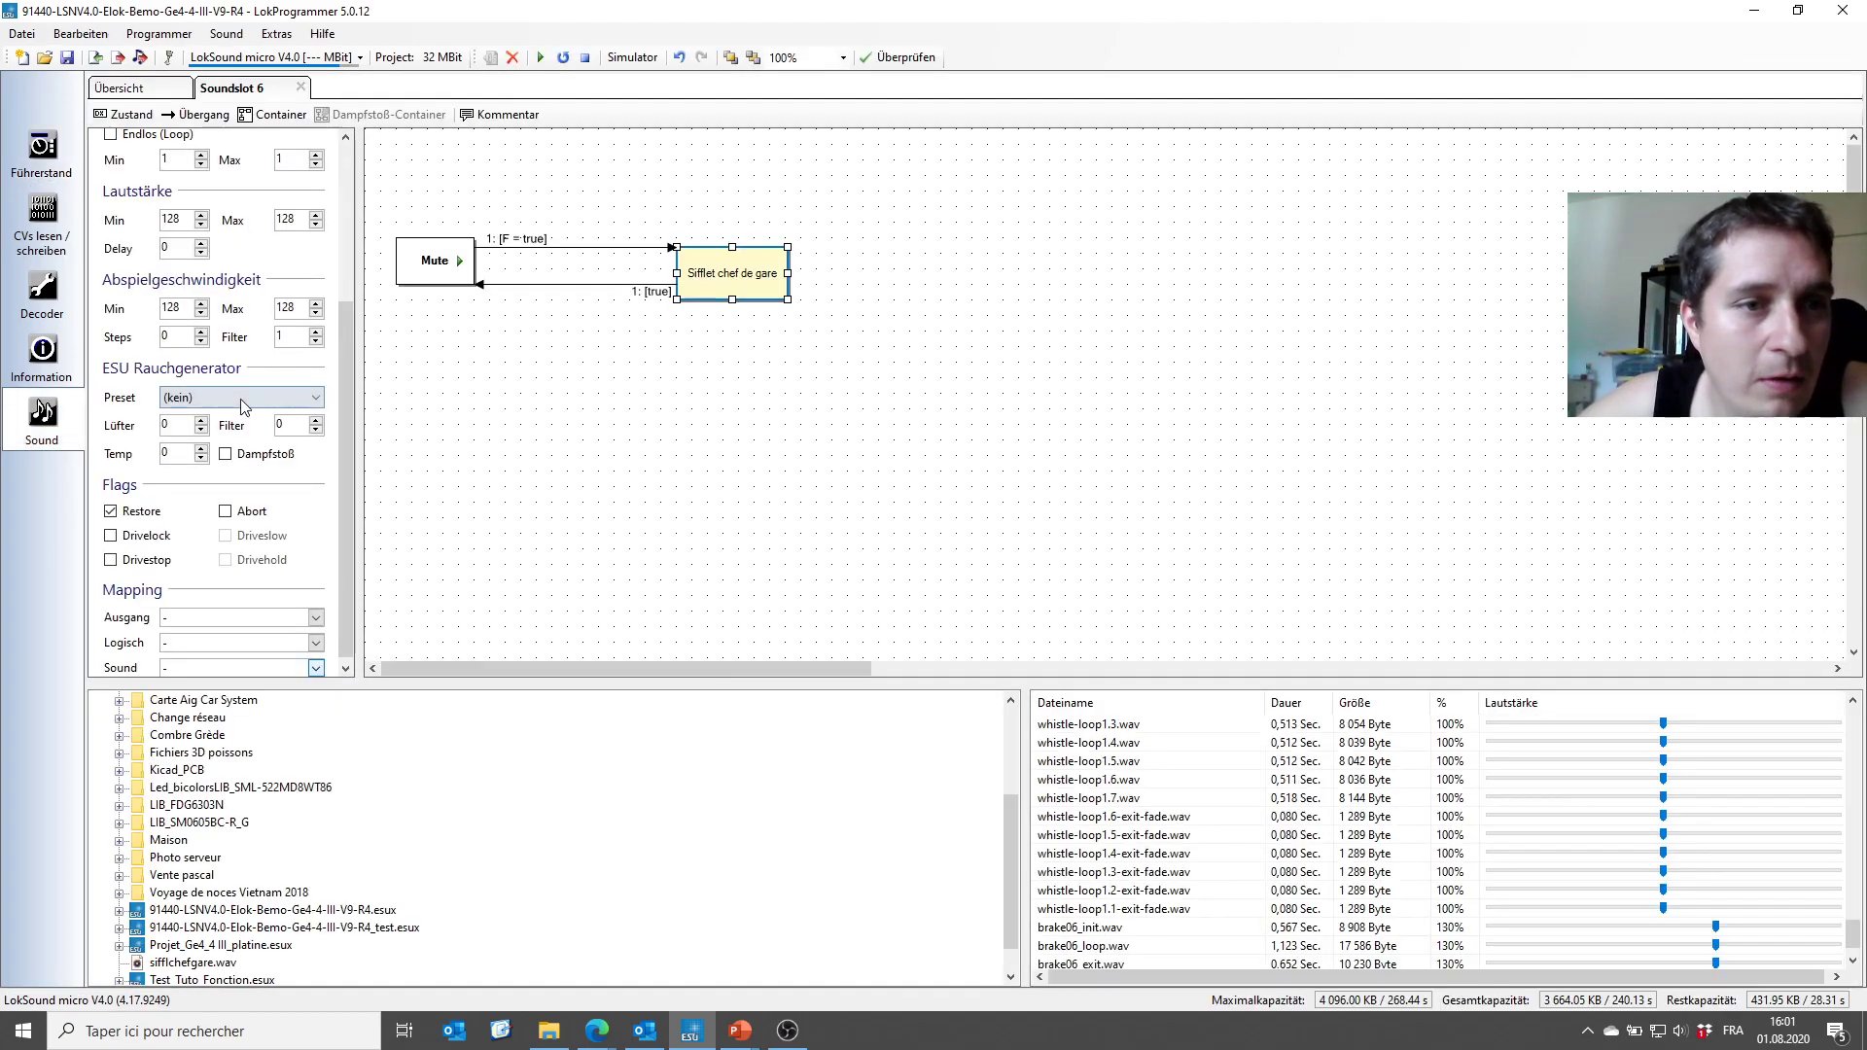
click(119, 87)
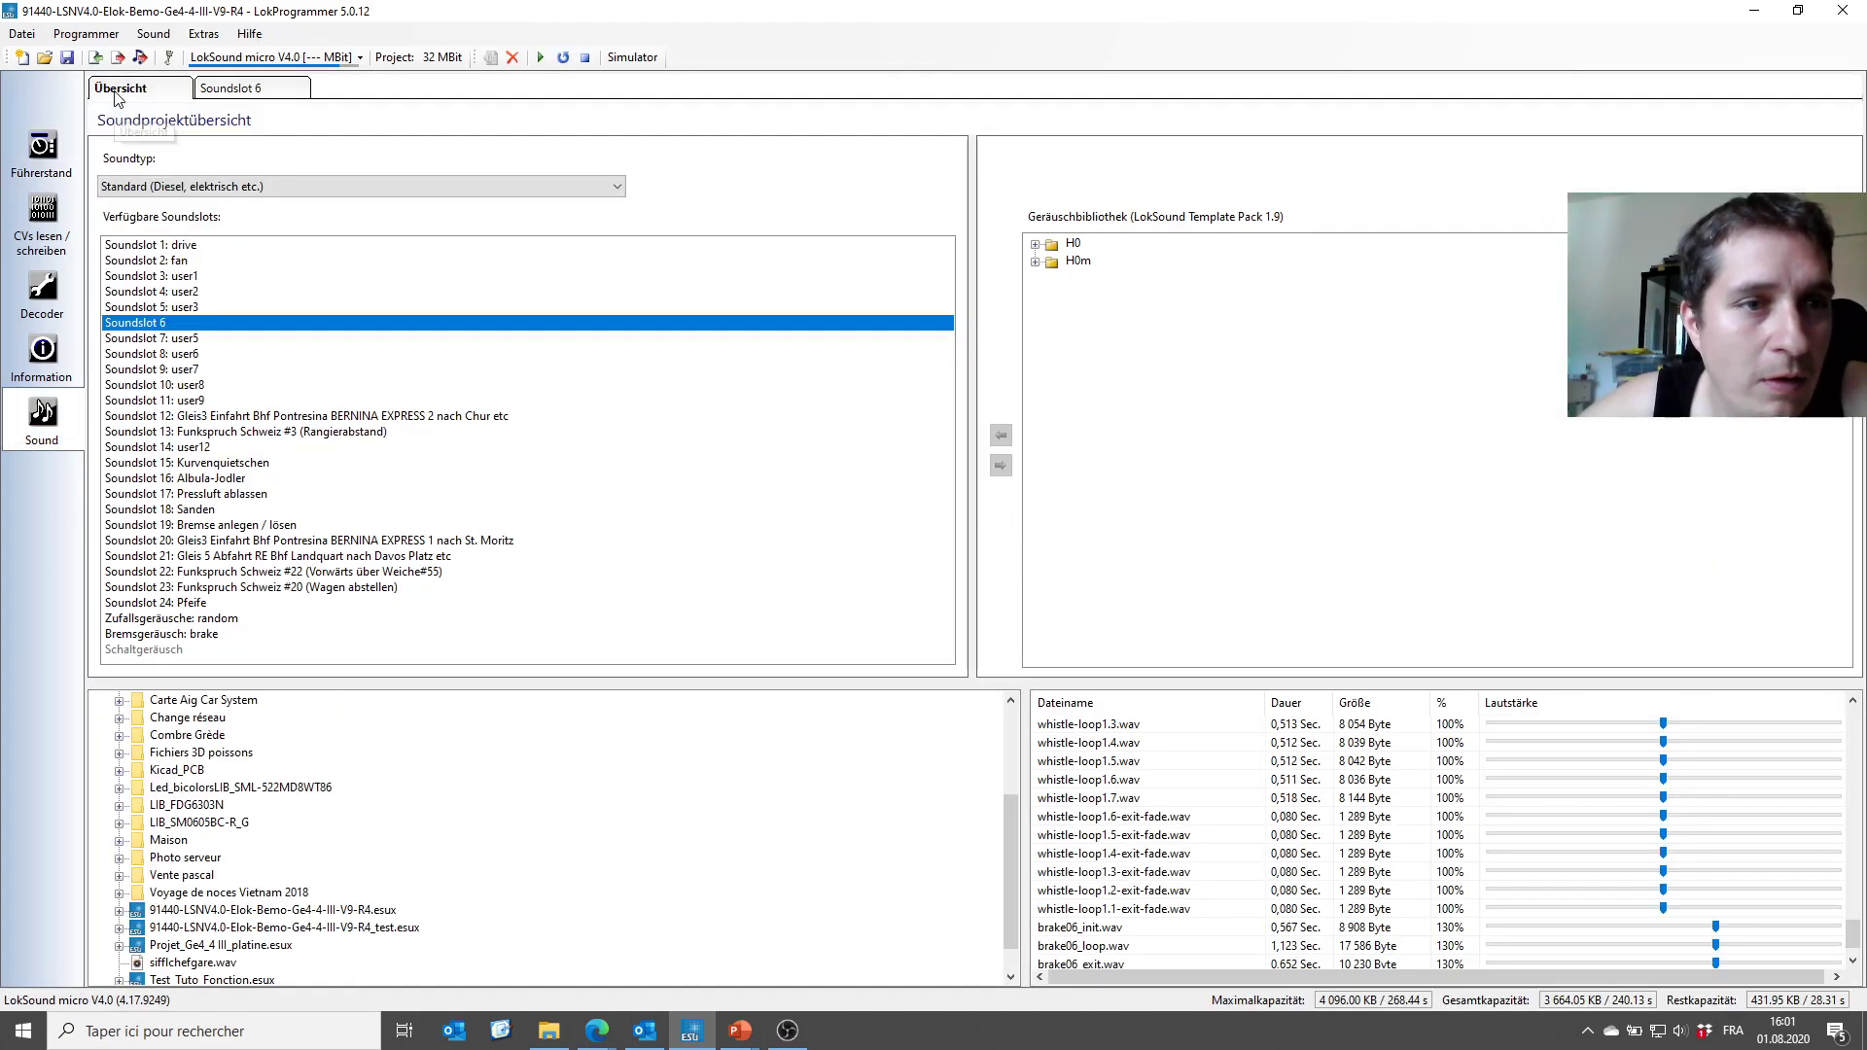
double_click(137, 325)
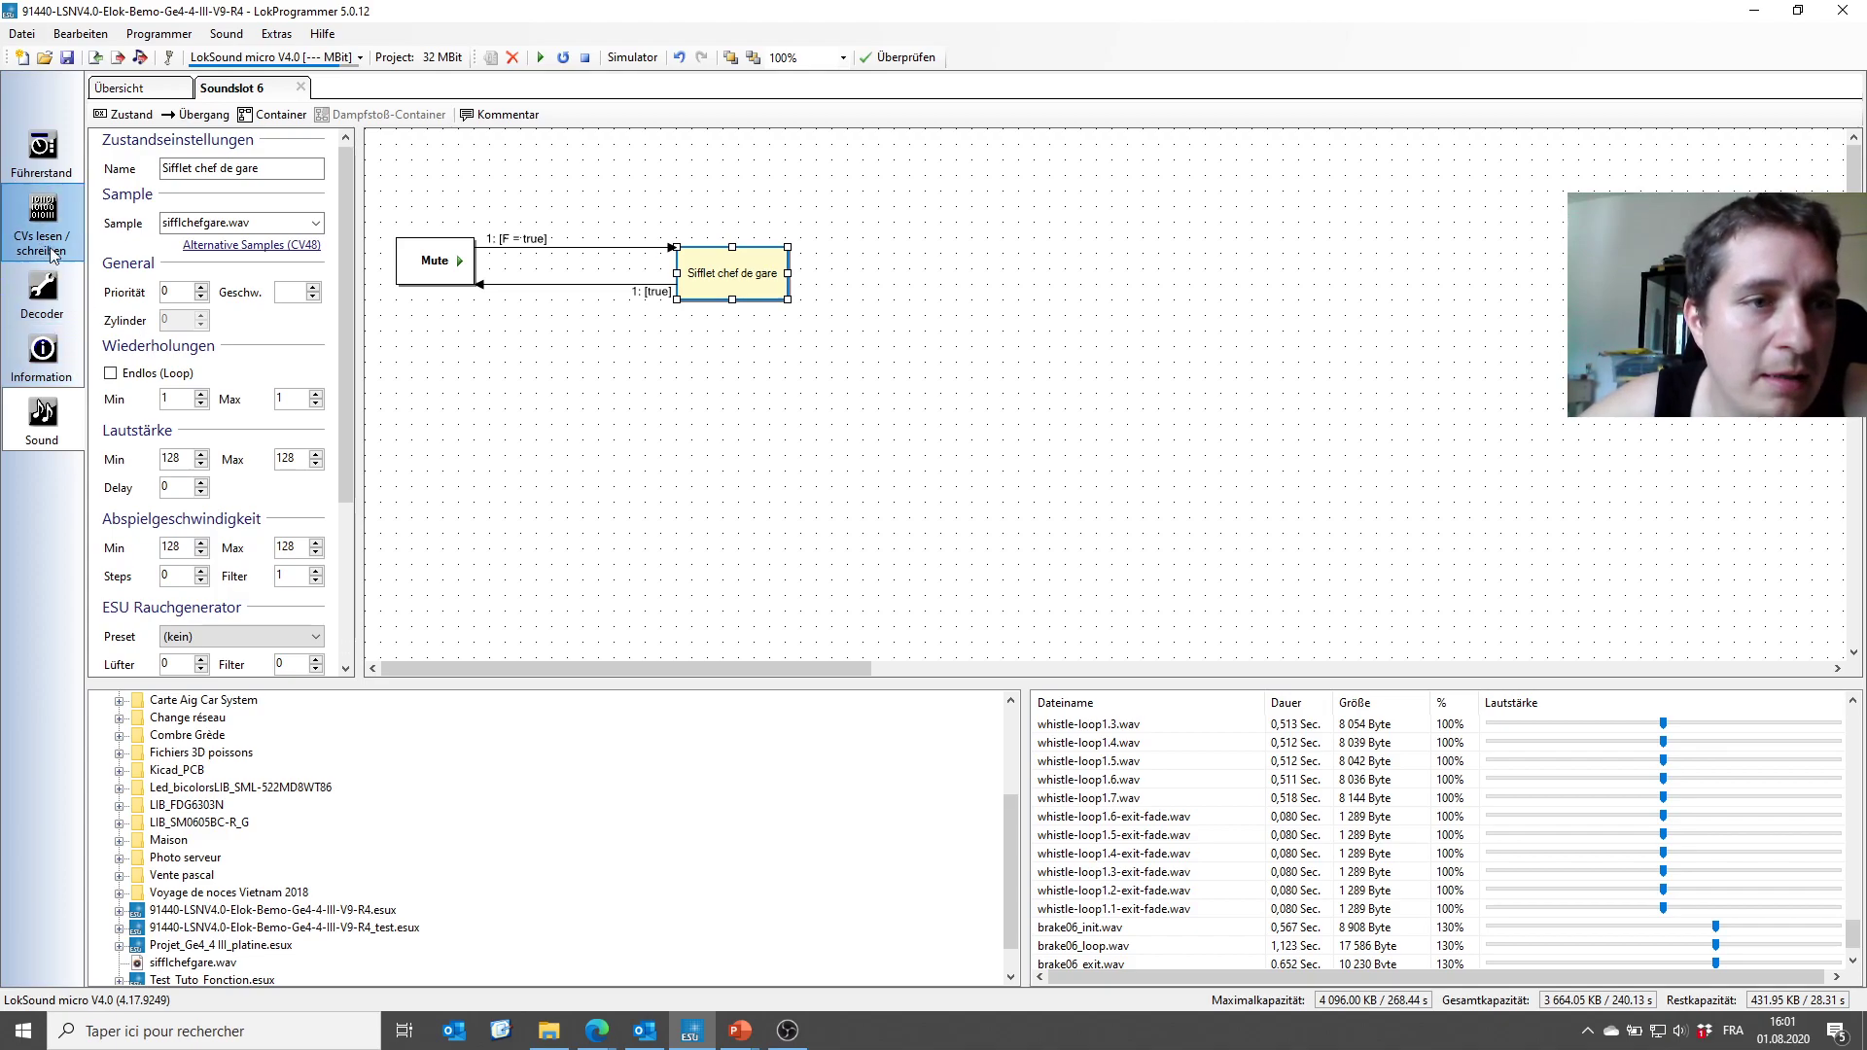
click(47, 288)
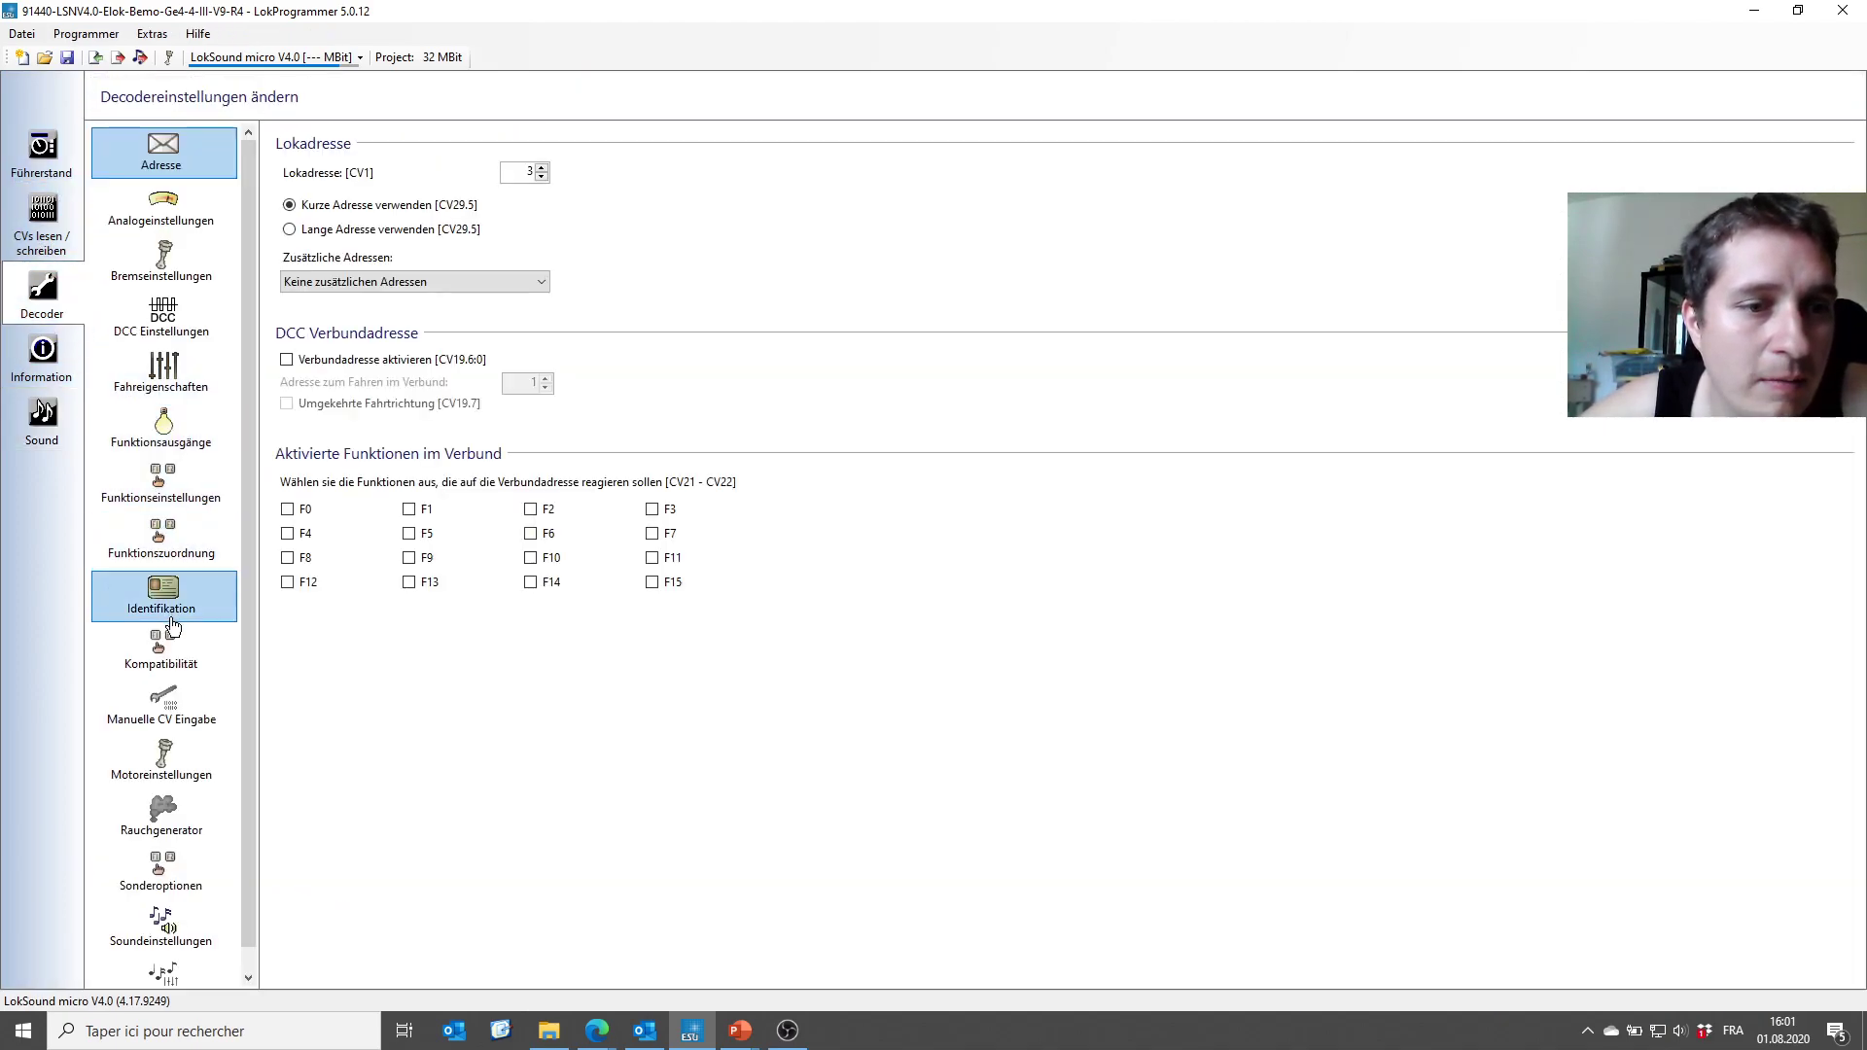
click(165, 528)
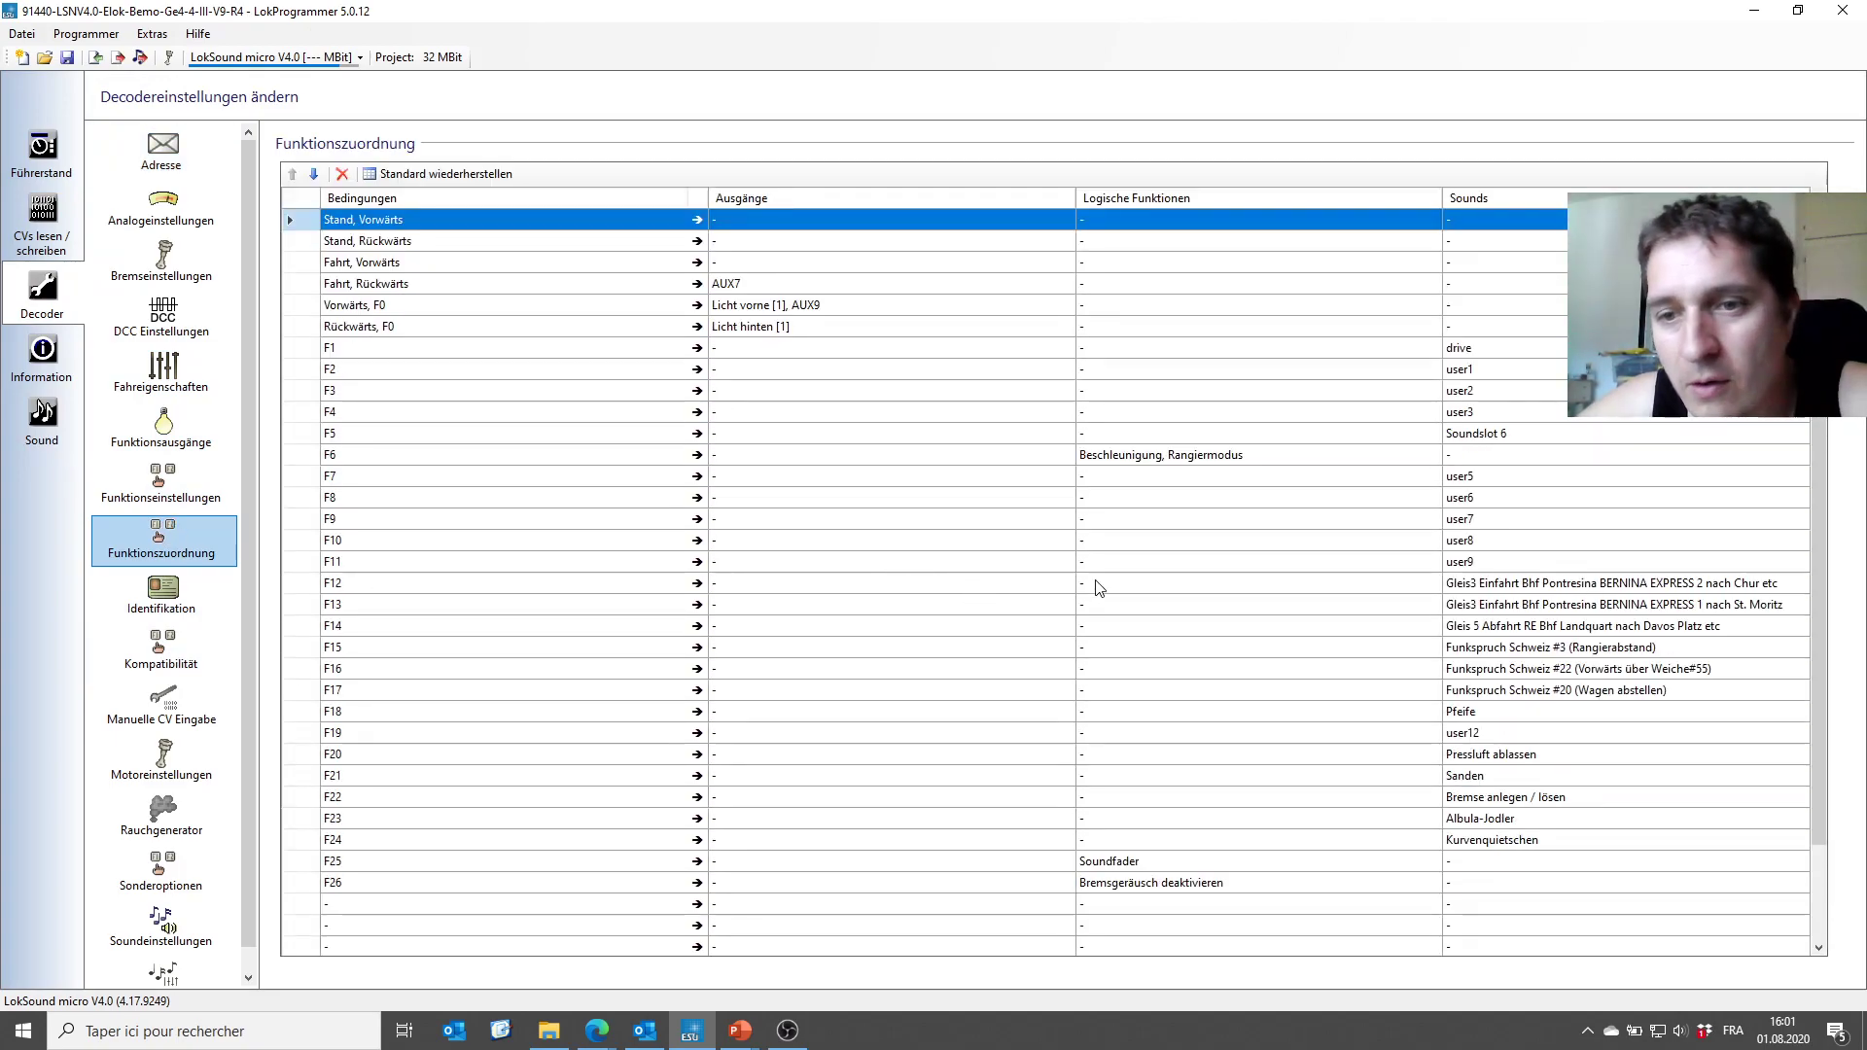
click(1522, 441)
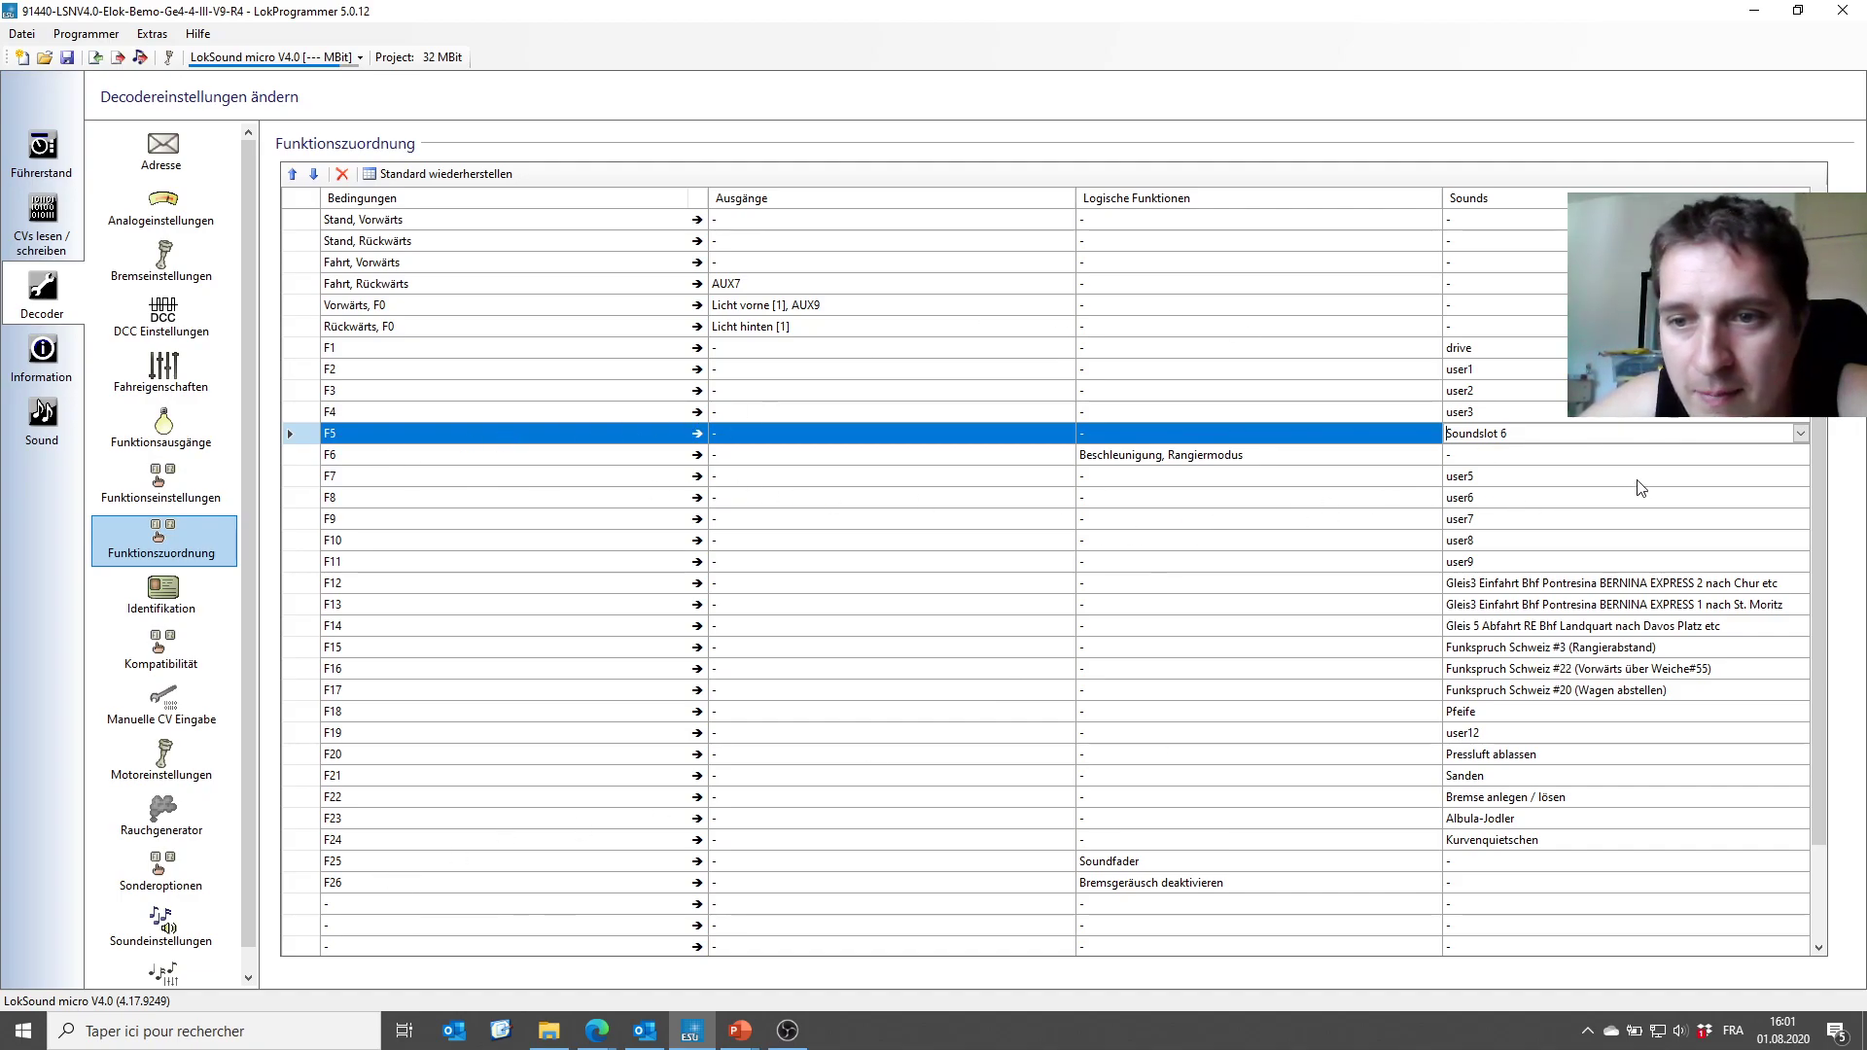
click(1780, 482)
click(1801, 475)
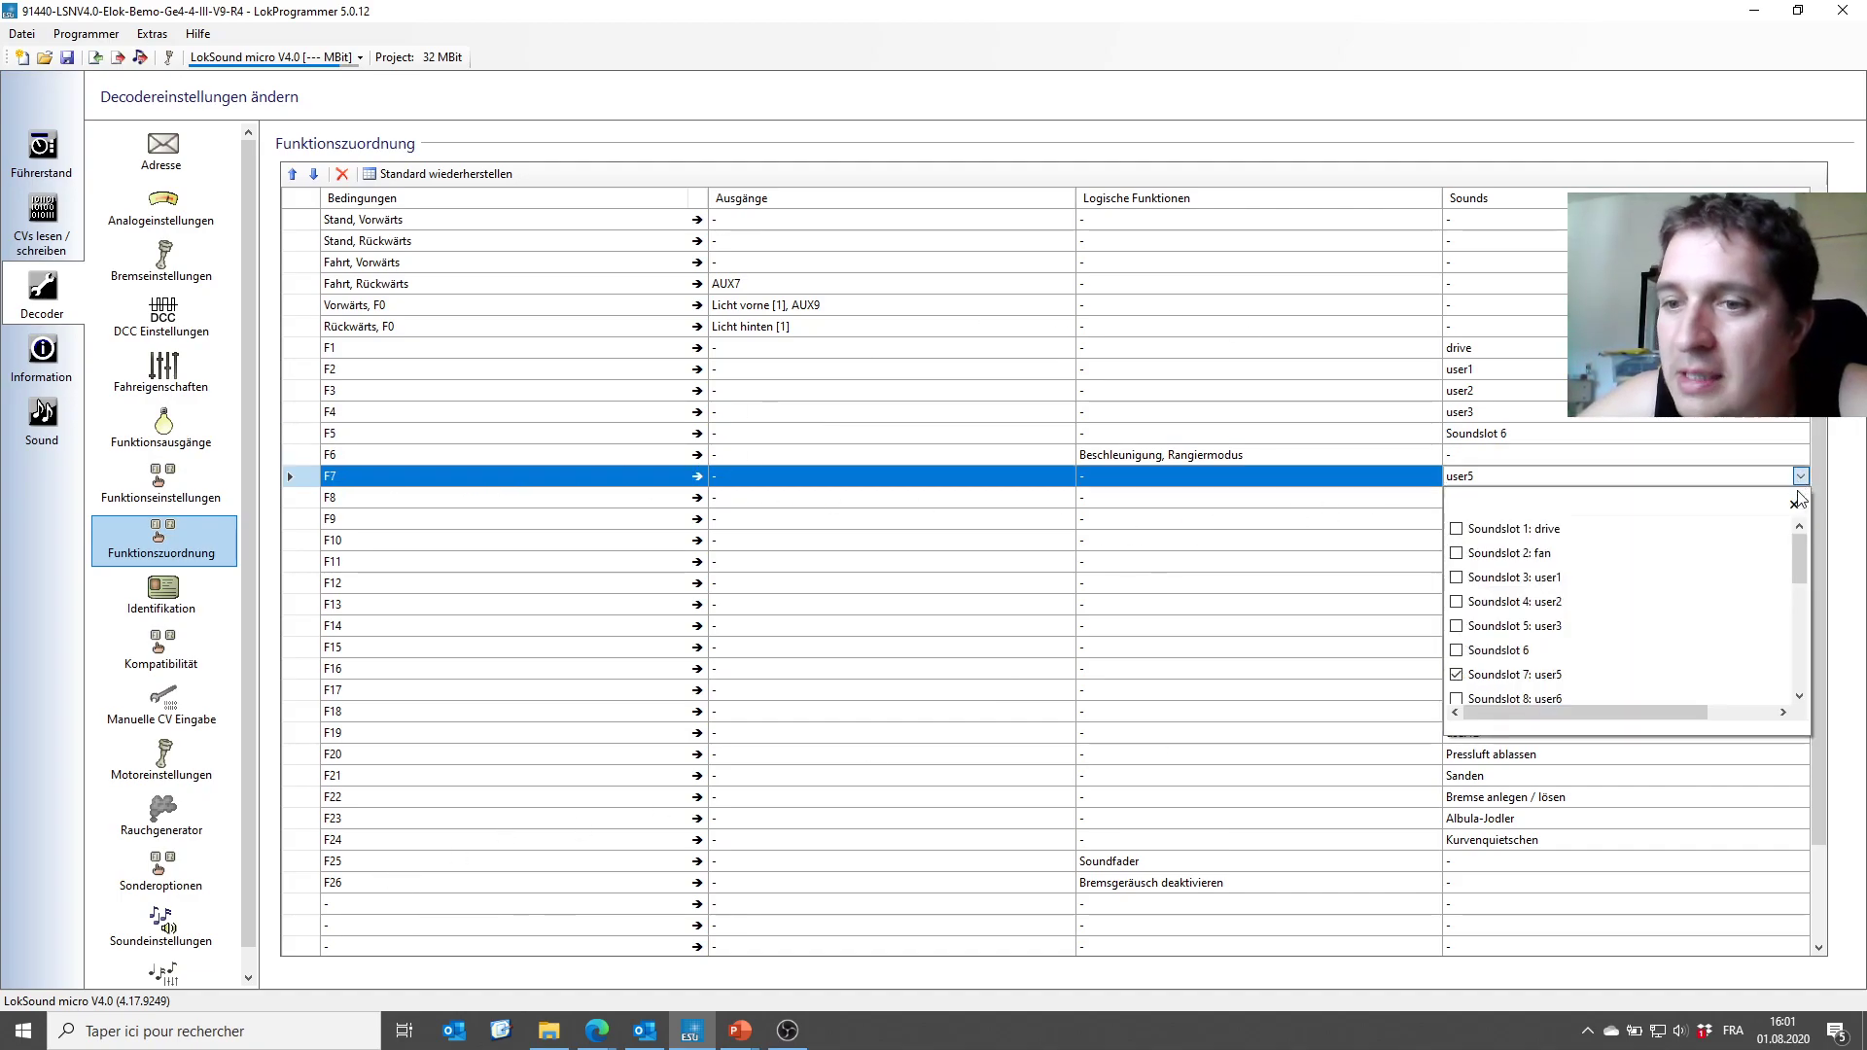
drag(1799, 559, 1799, 575)
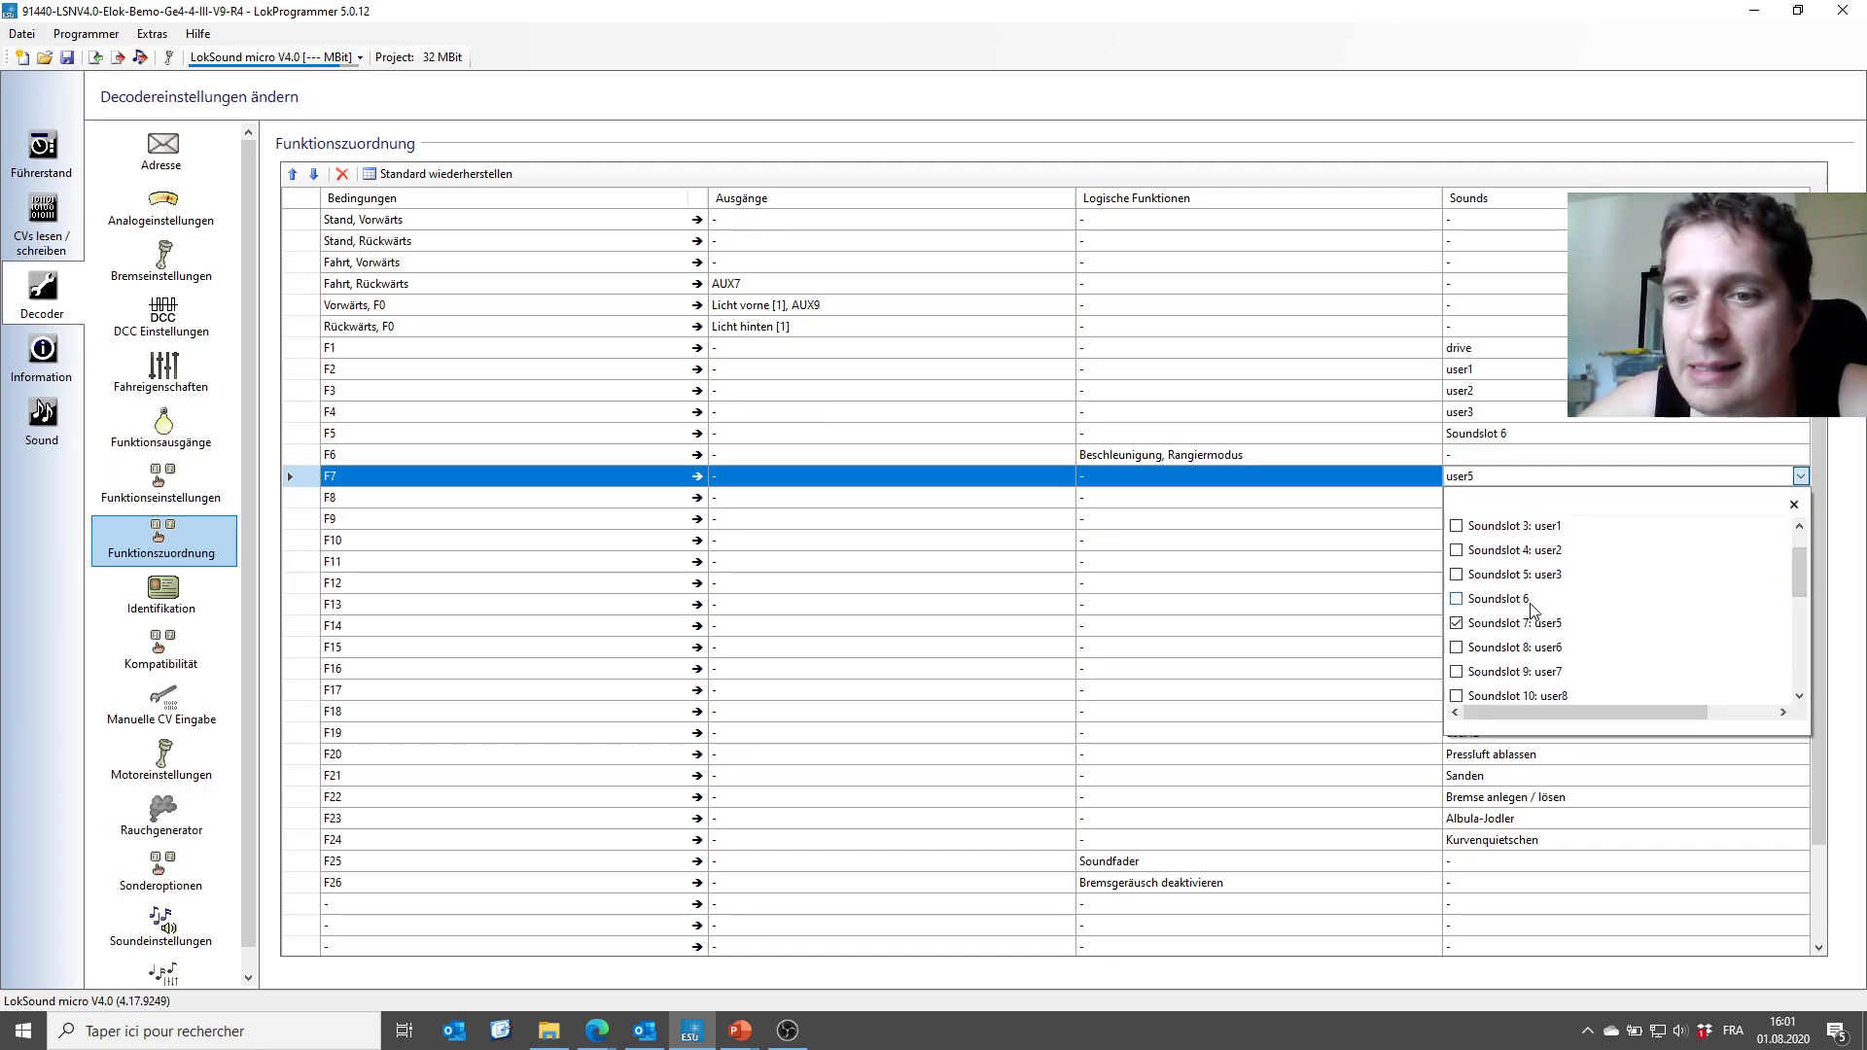
click(42, 416)
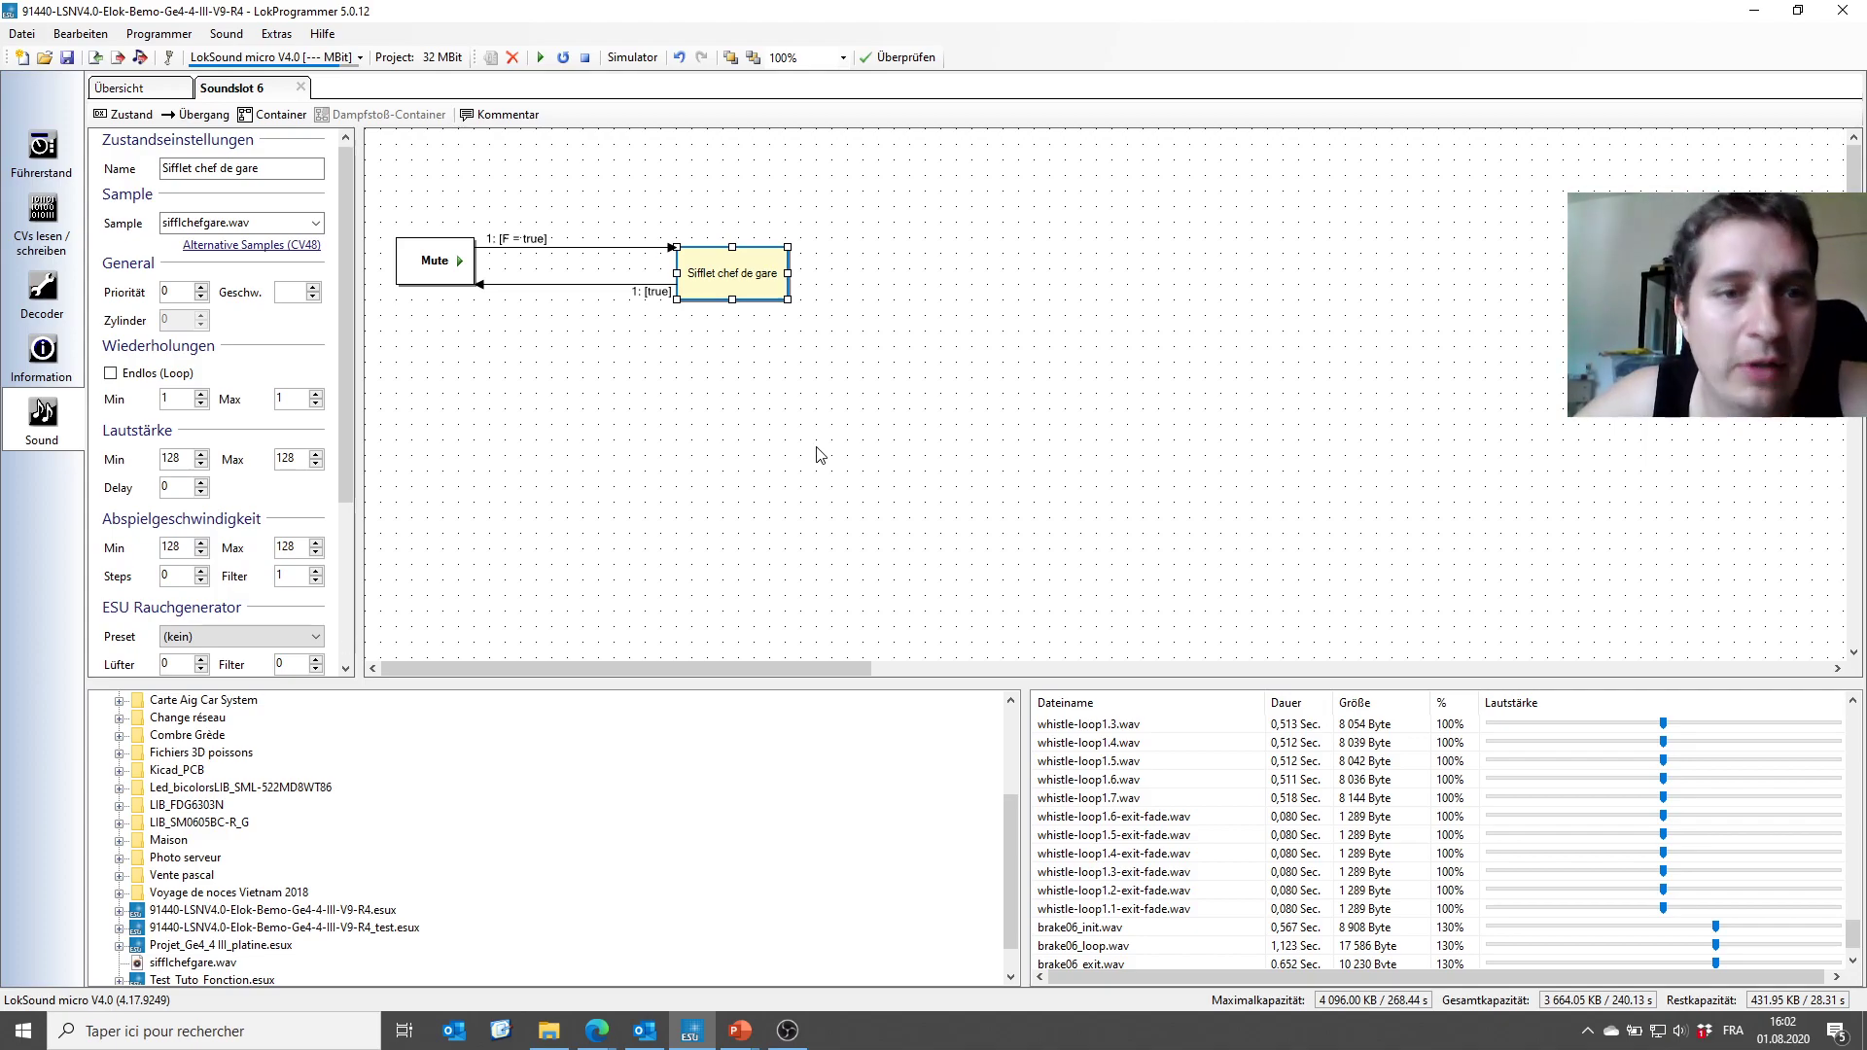
Add a second condition, Speed = 0, to the transition from Mute to "Sifflet chef de gare".
click(567, 408)
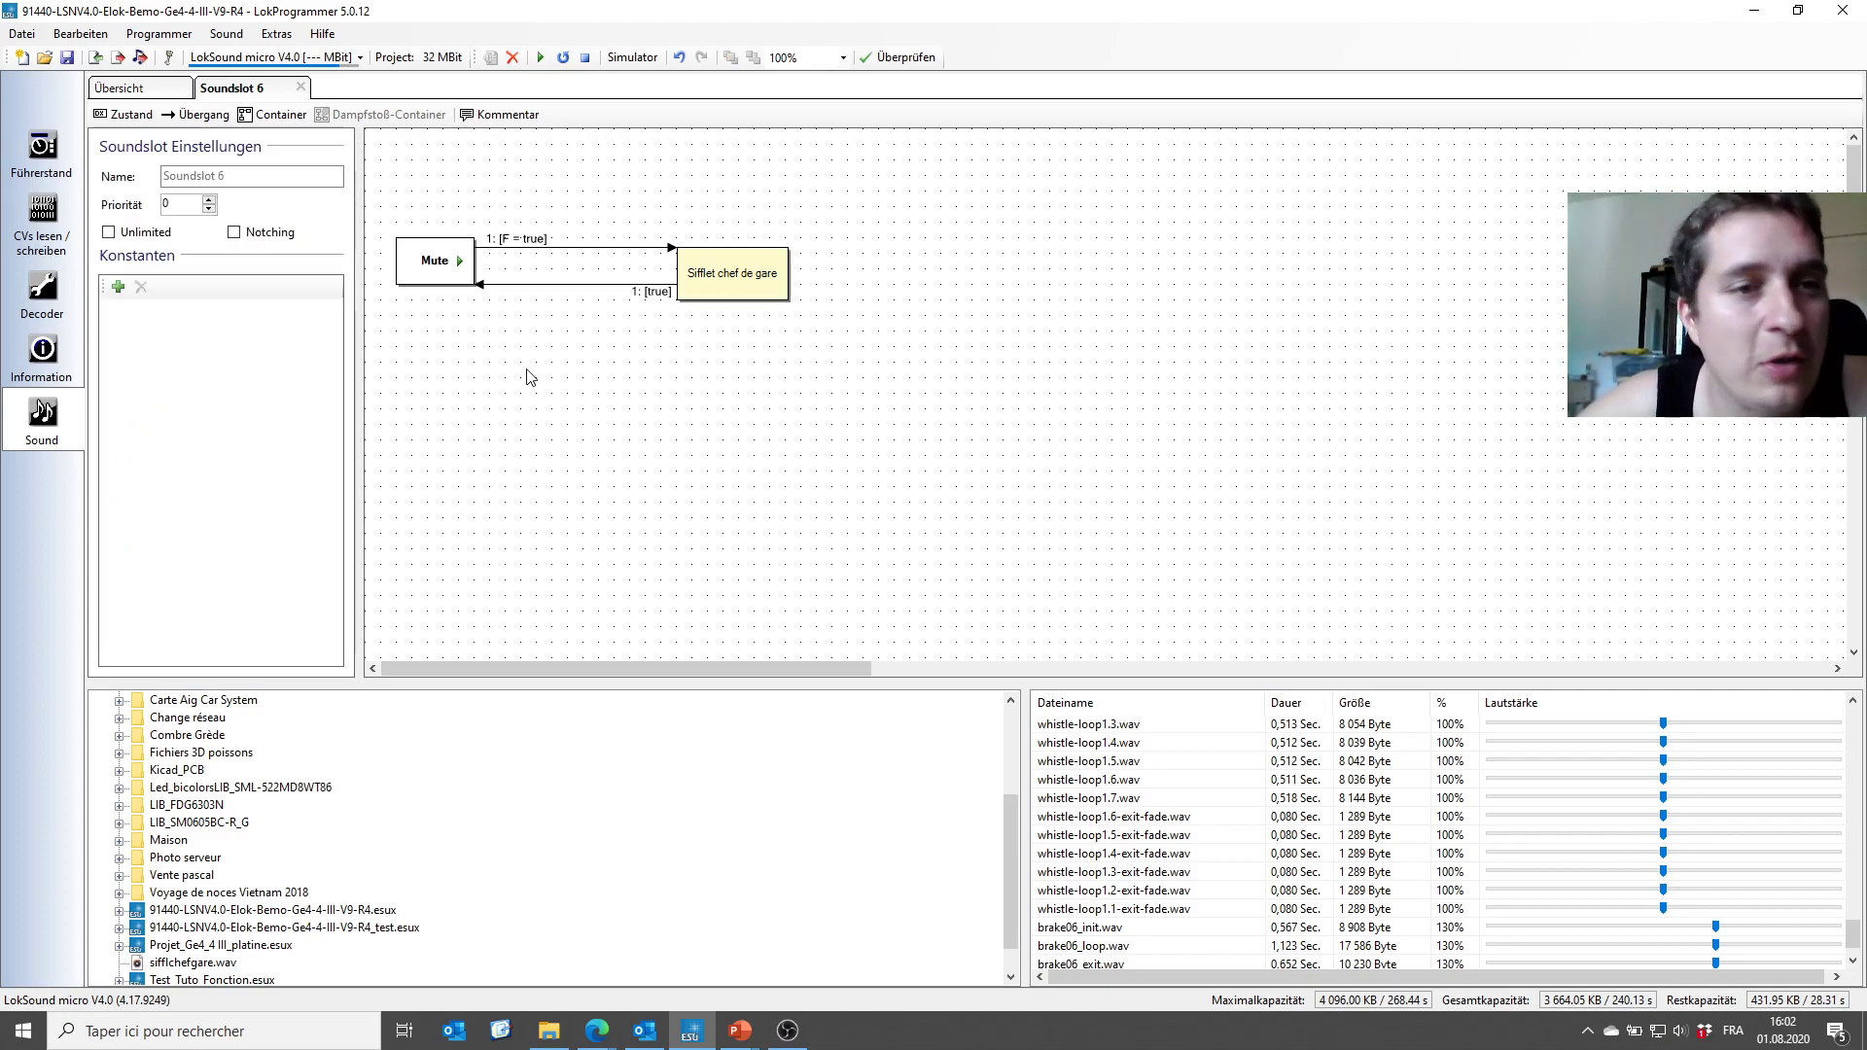
click(567, 248)
click(119, 264)
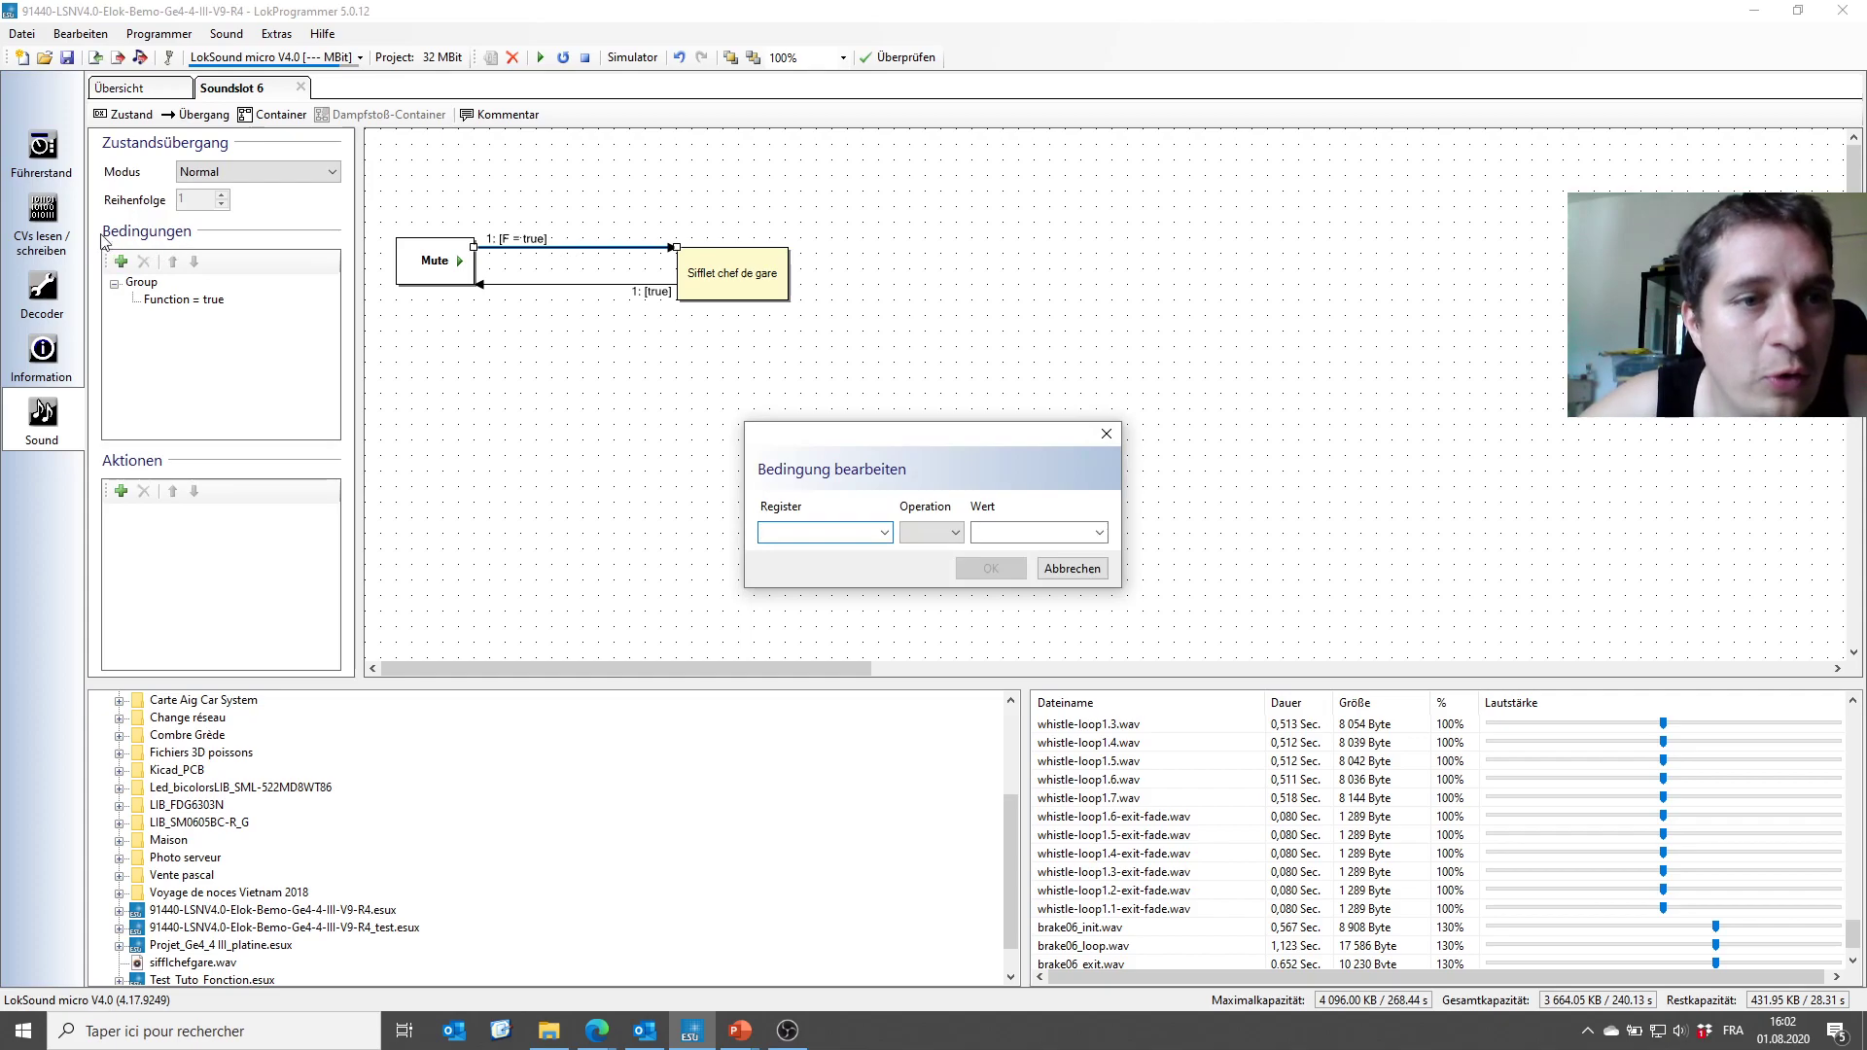
click(886, 534)
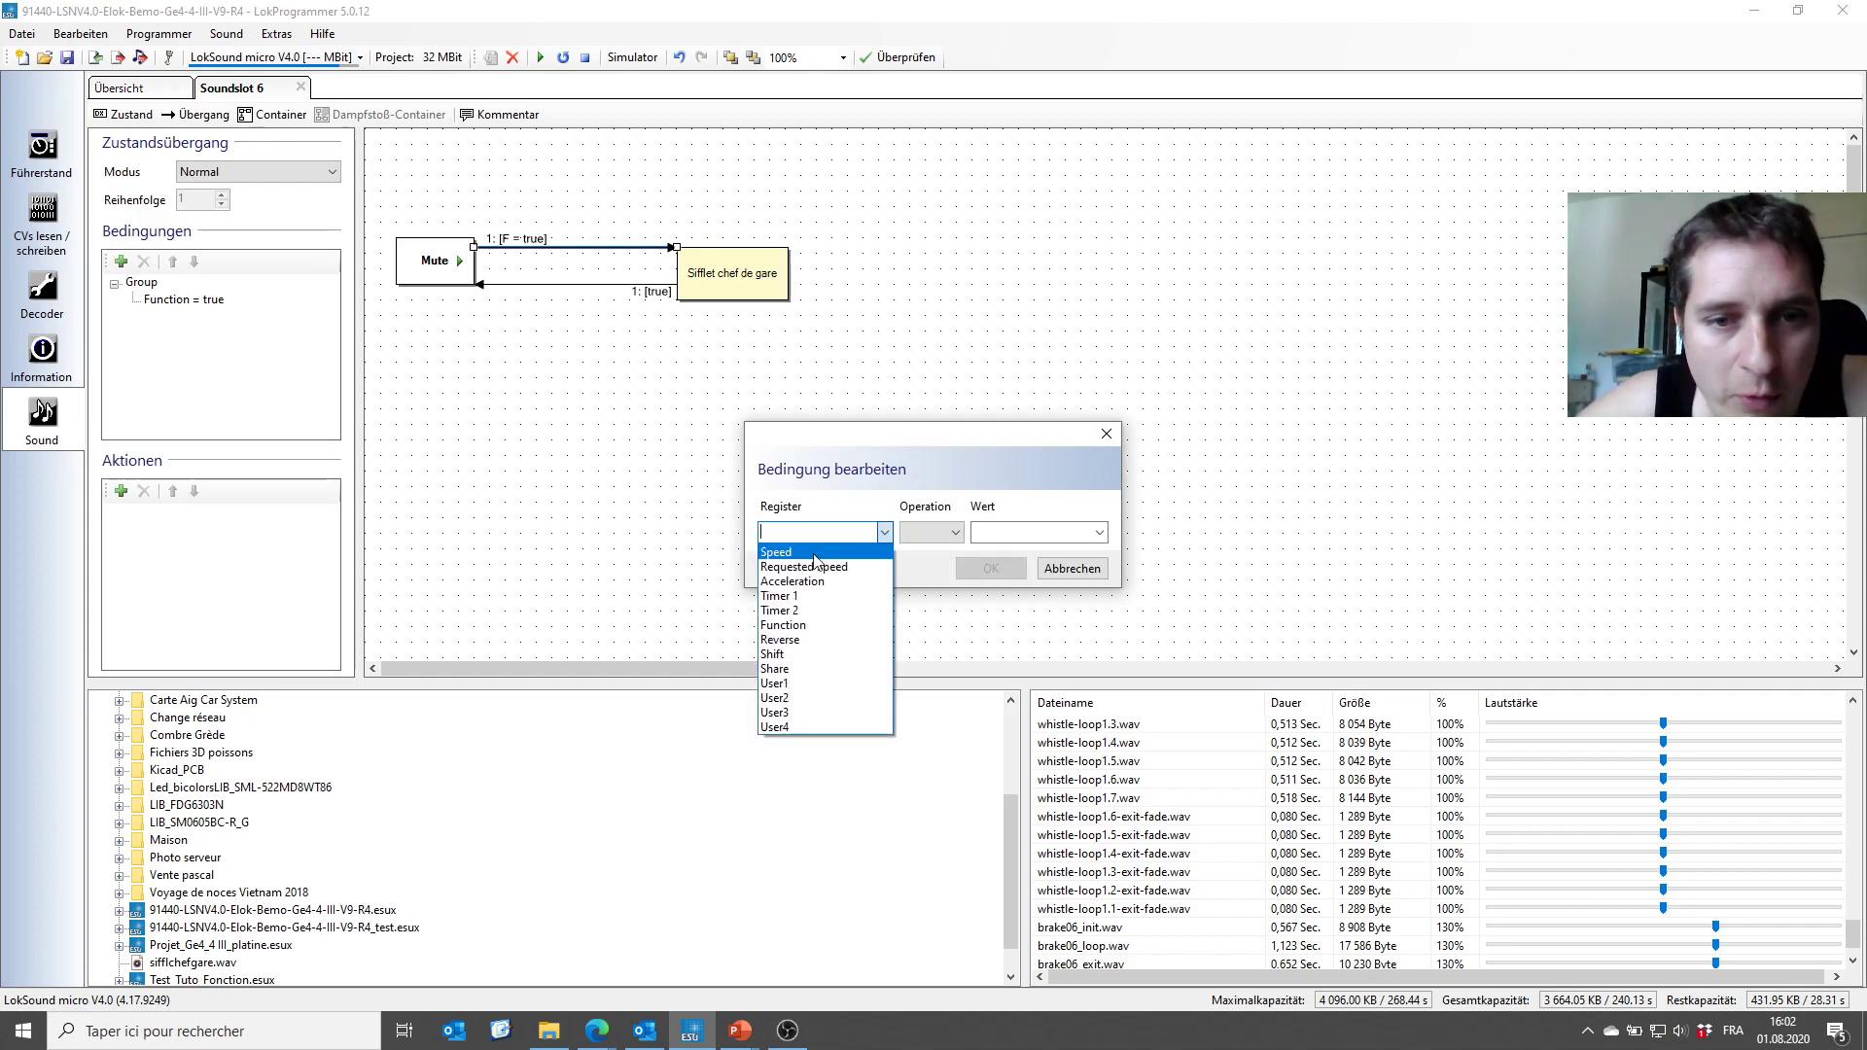
click(780, 553)
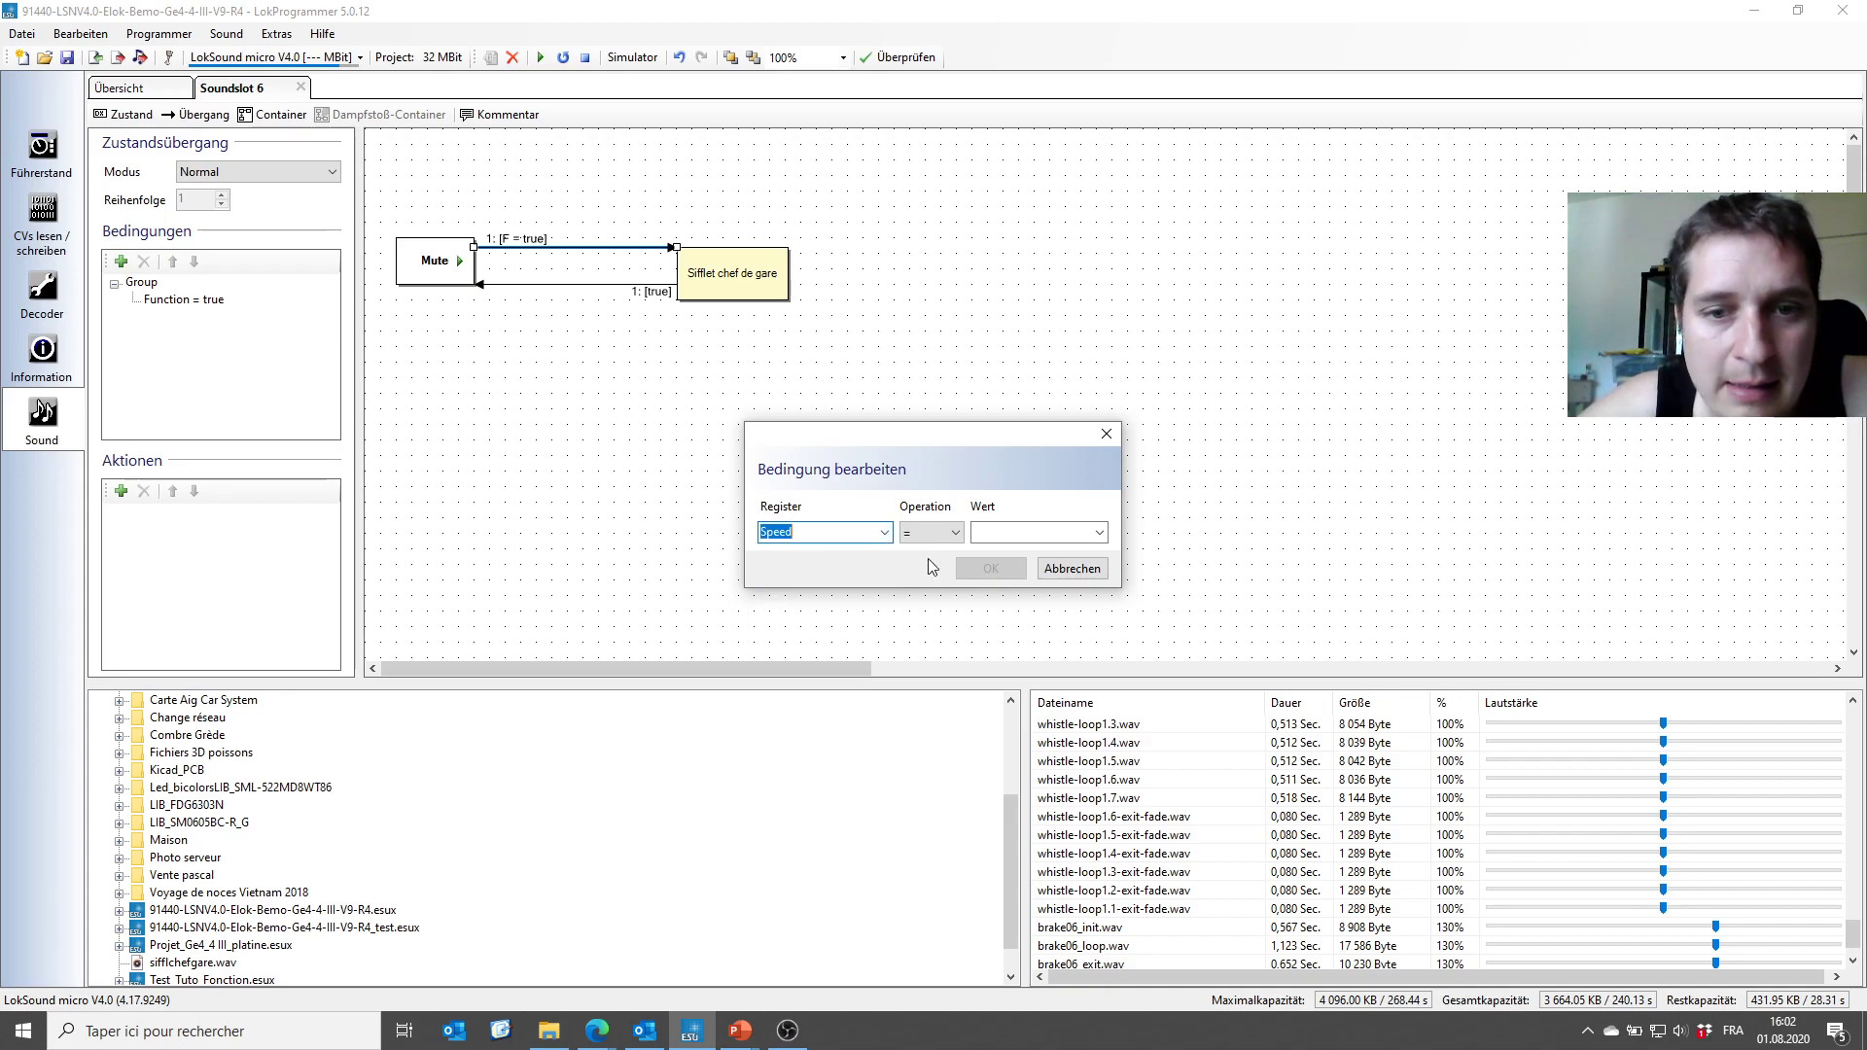
click(957, 535)
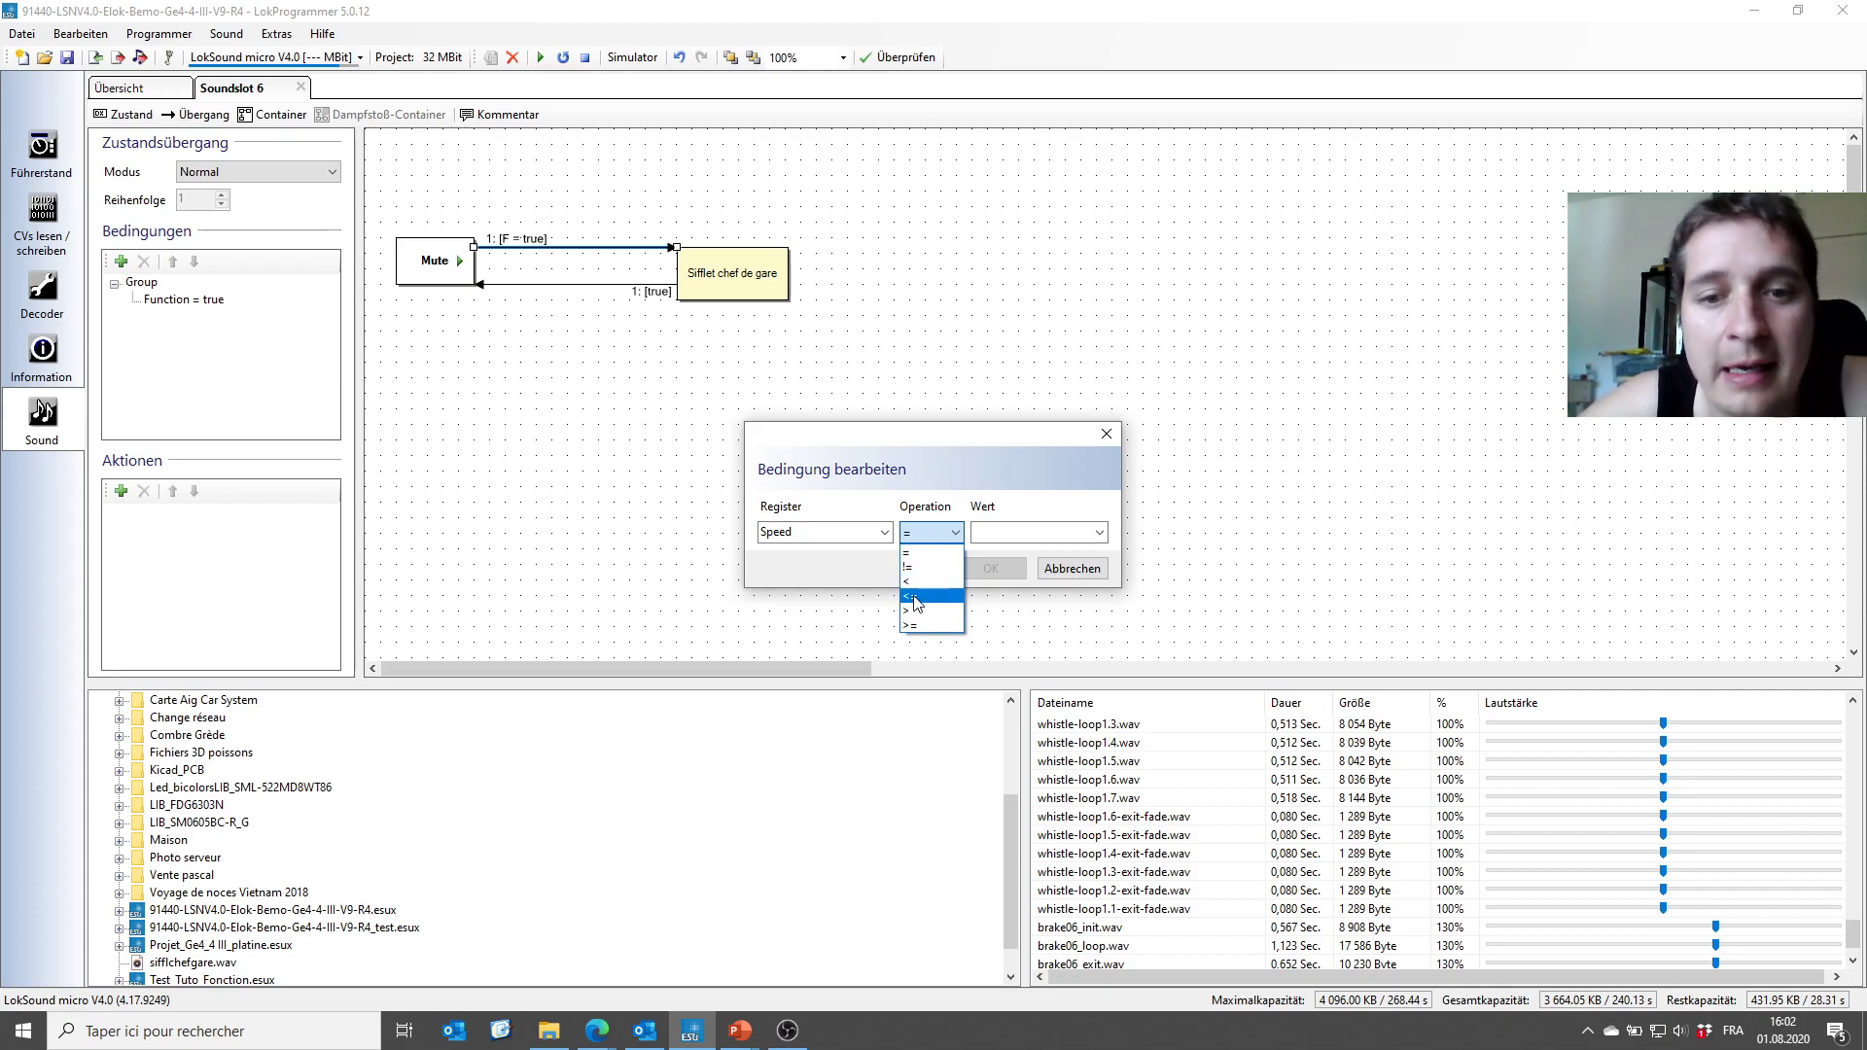
click(944, 554)
click(1099, 533)
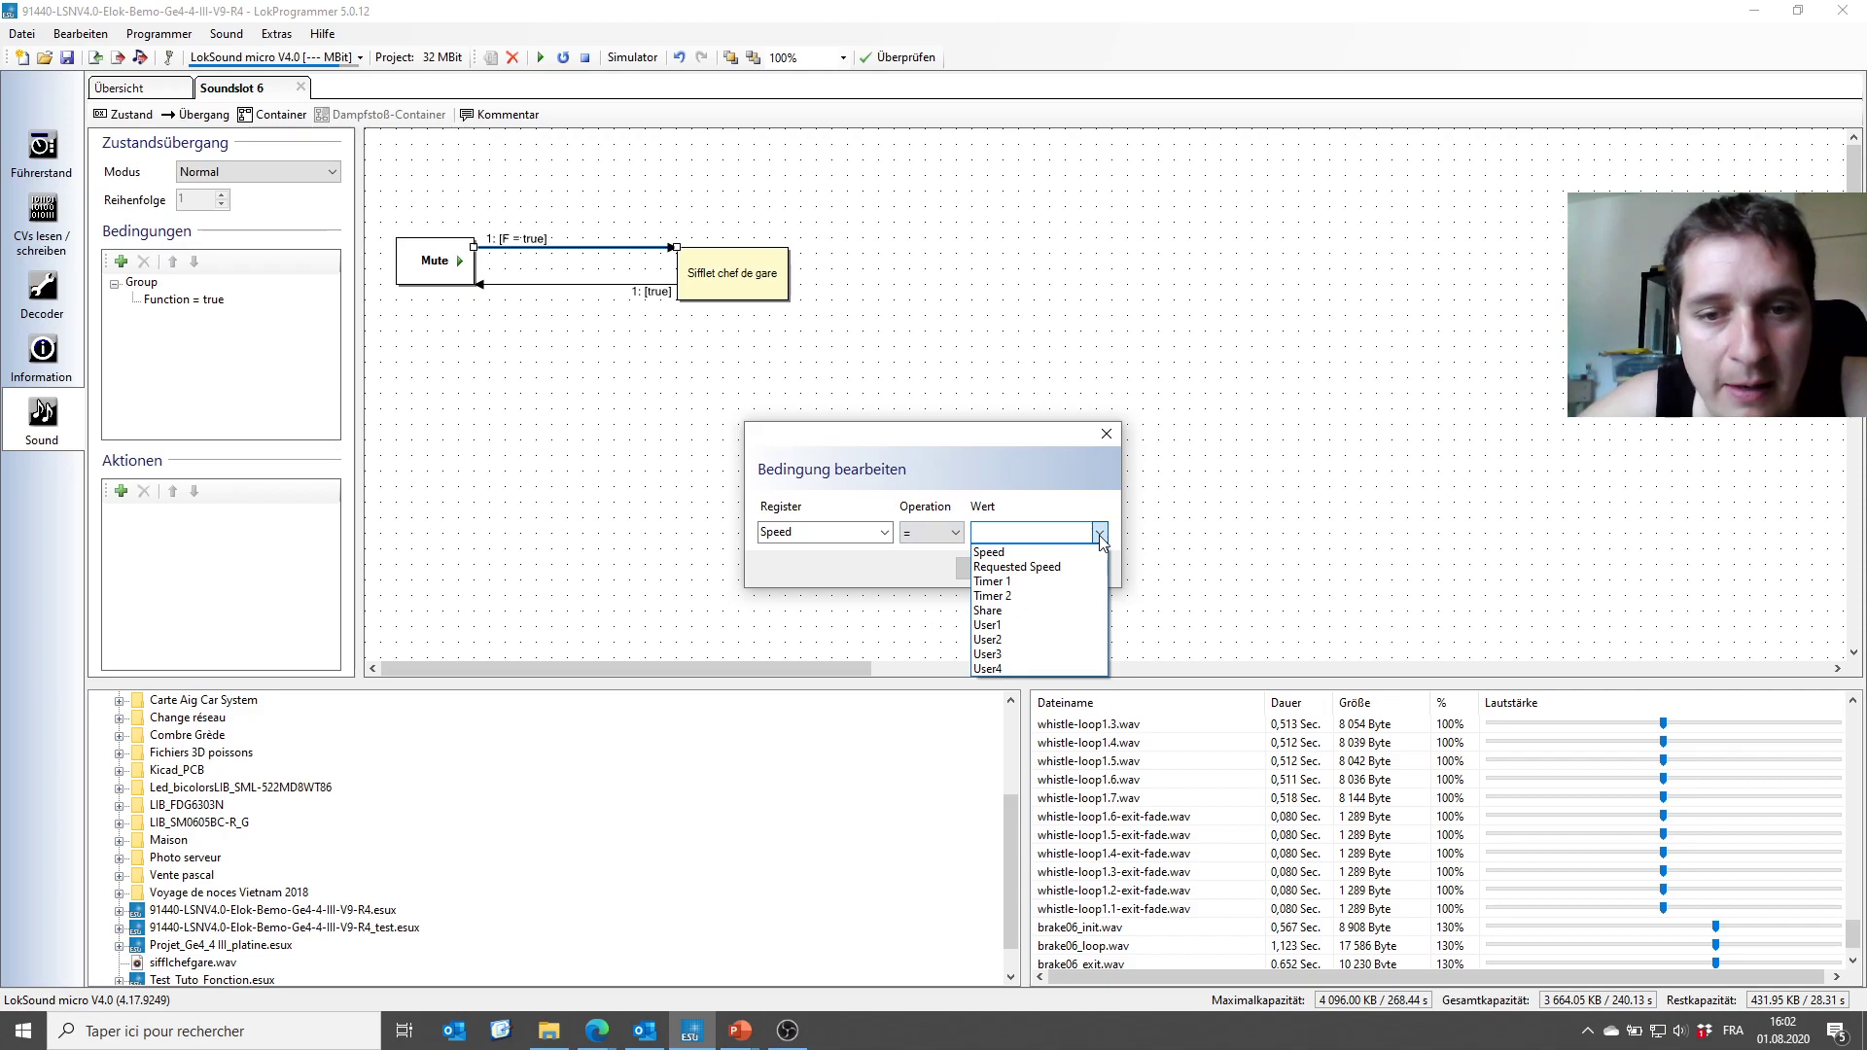
click(1100, 534)
text(0)
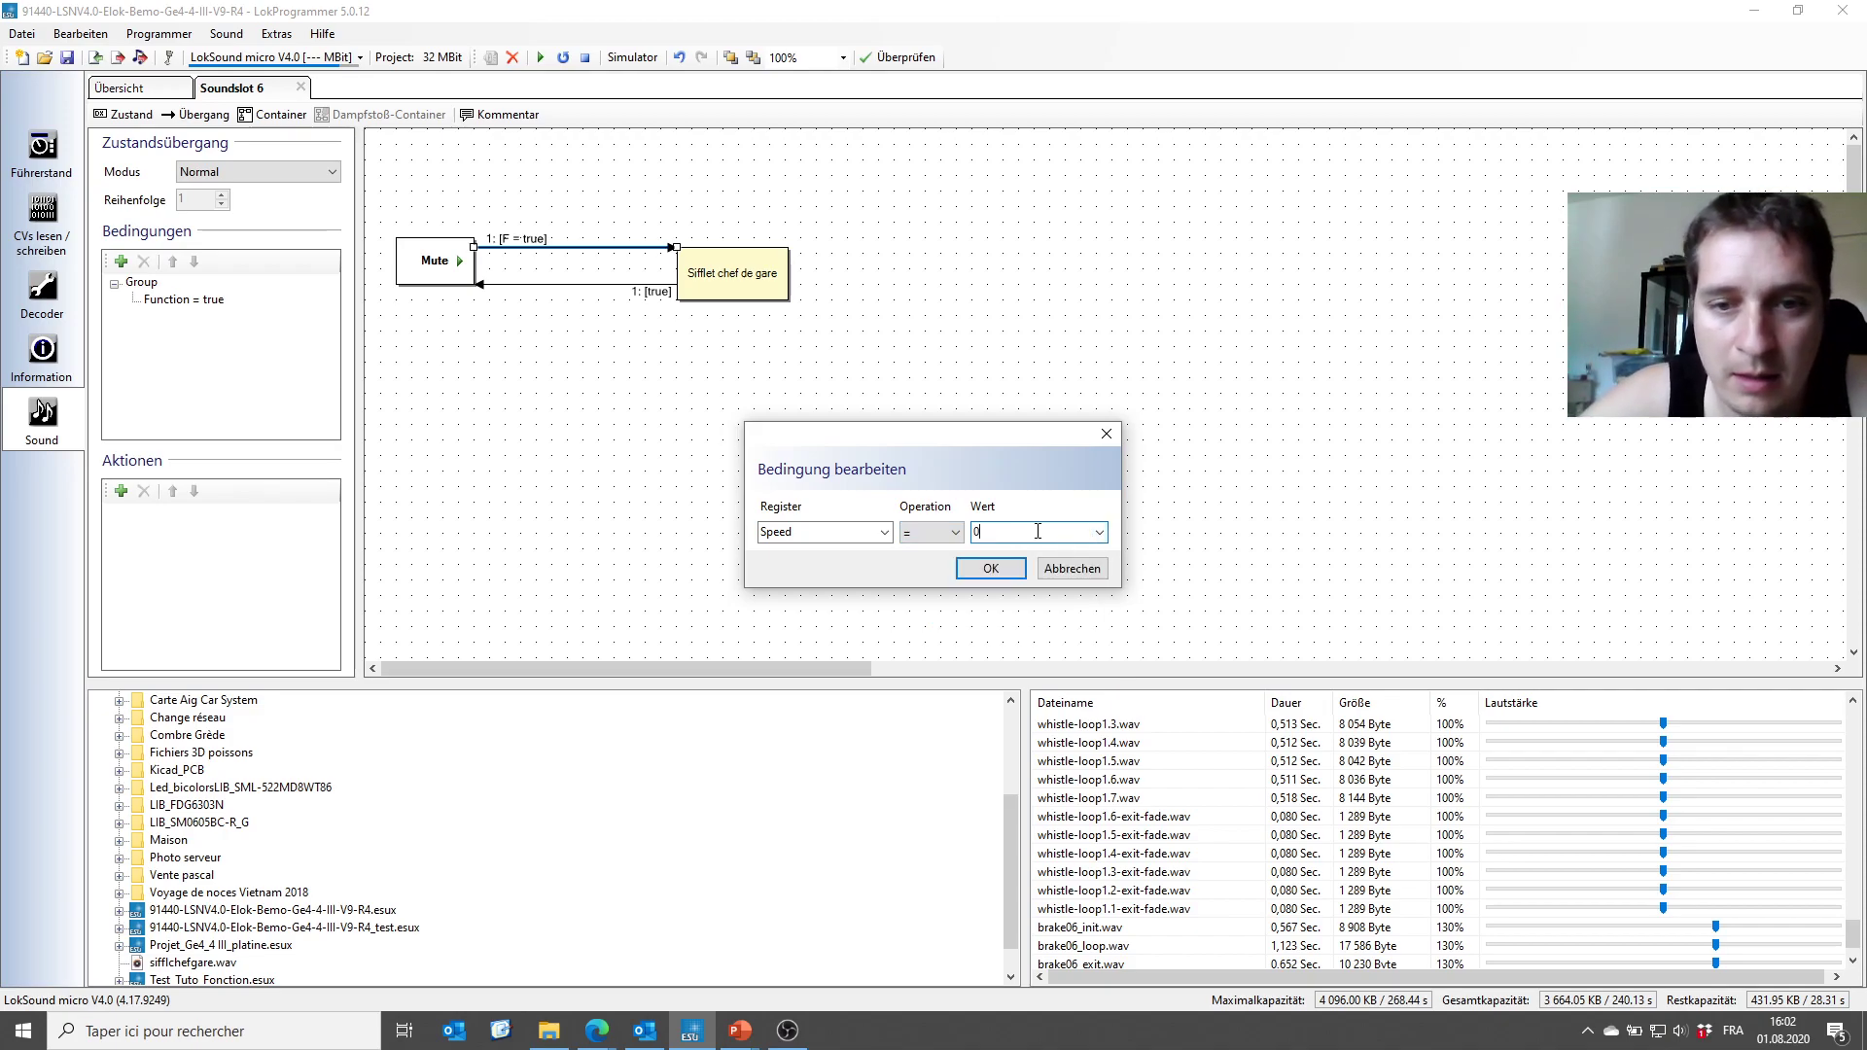
click(991, 568)
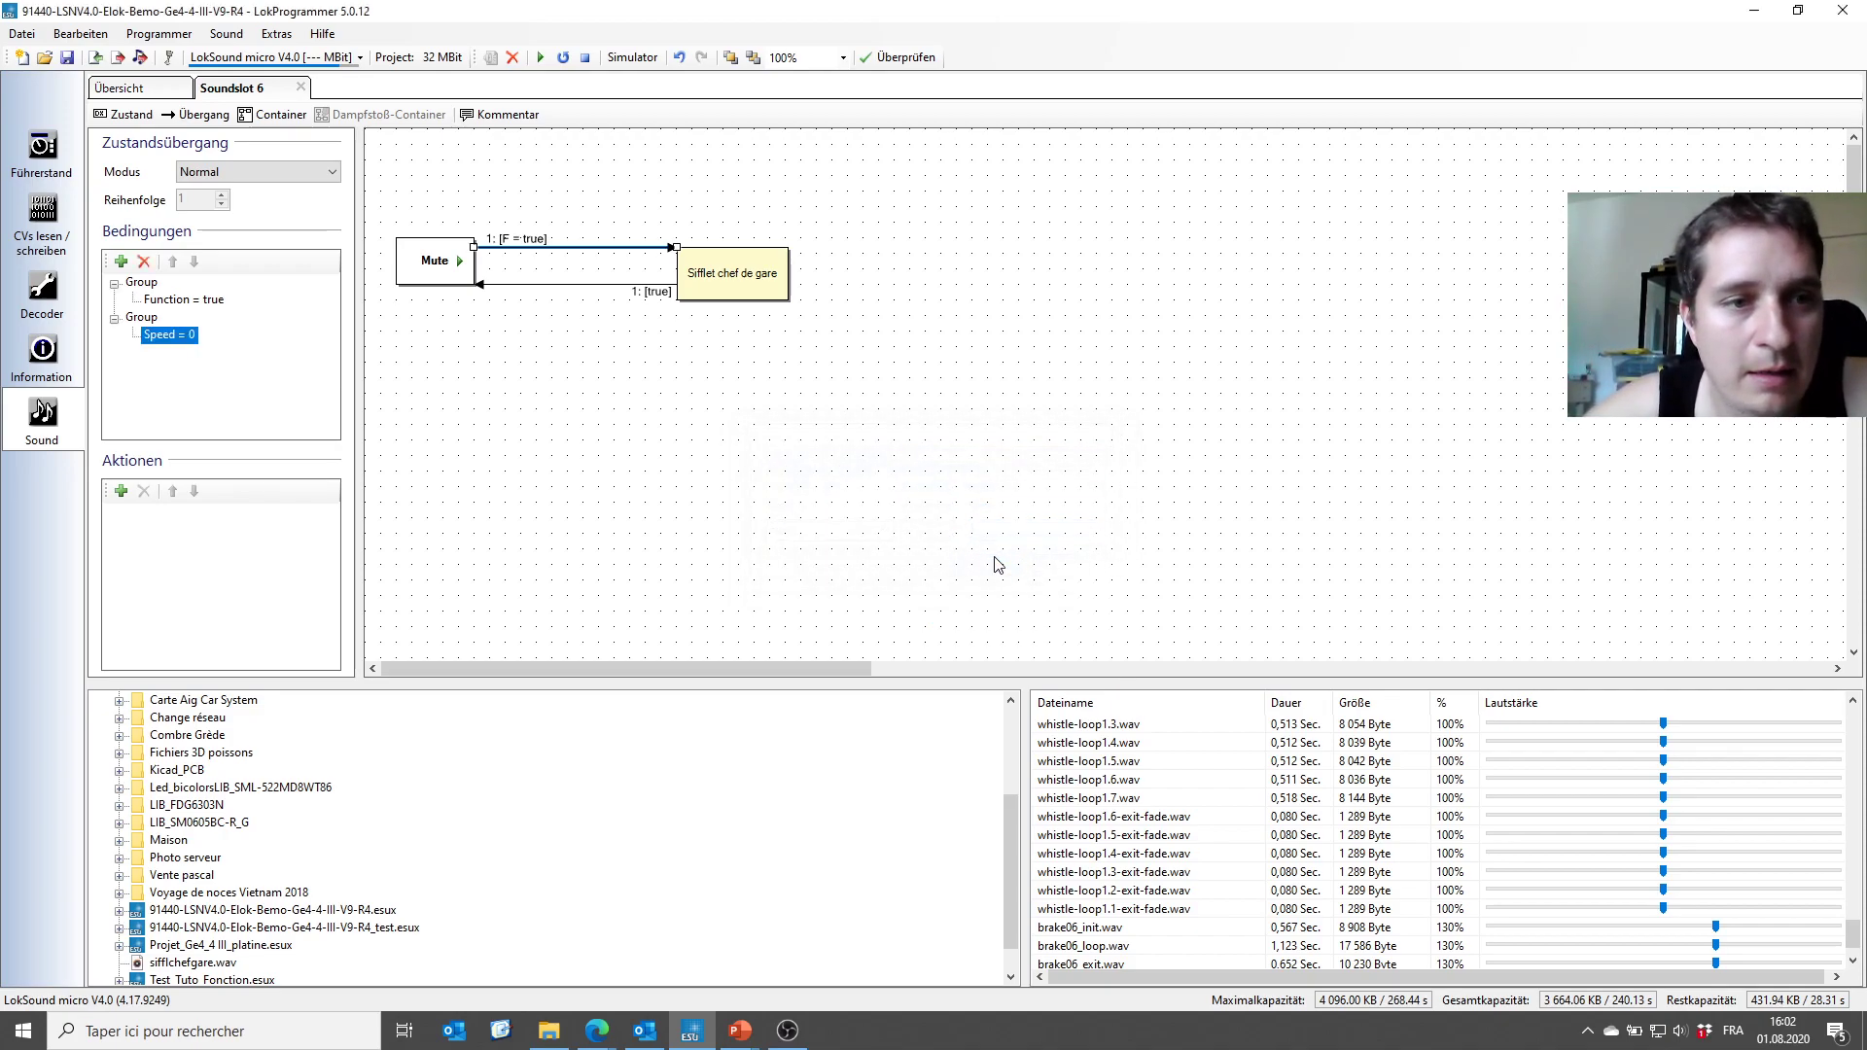
click(742, 429)
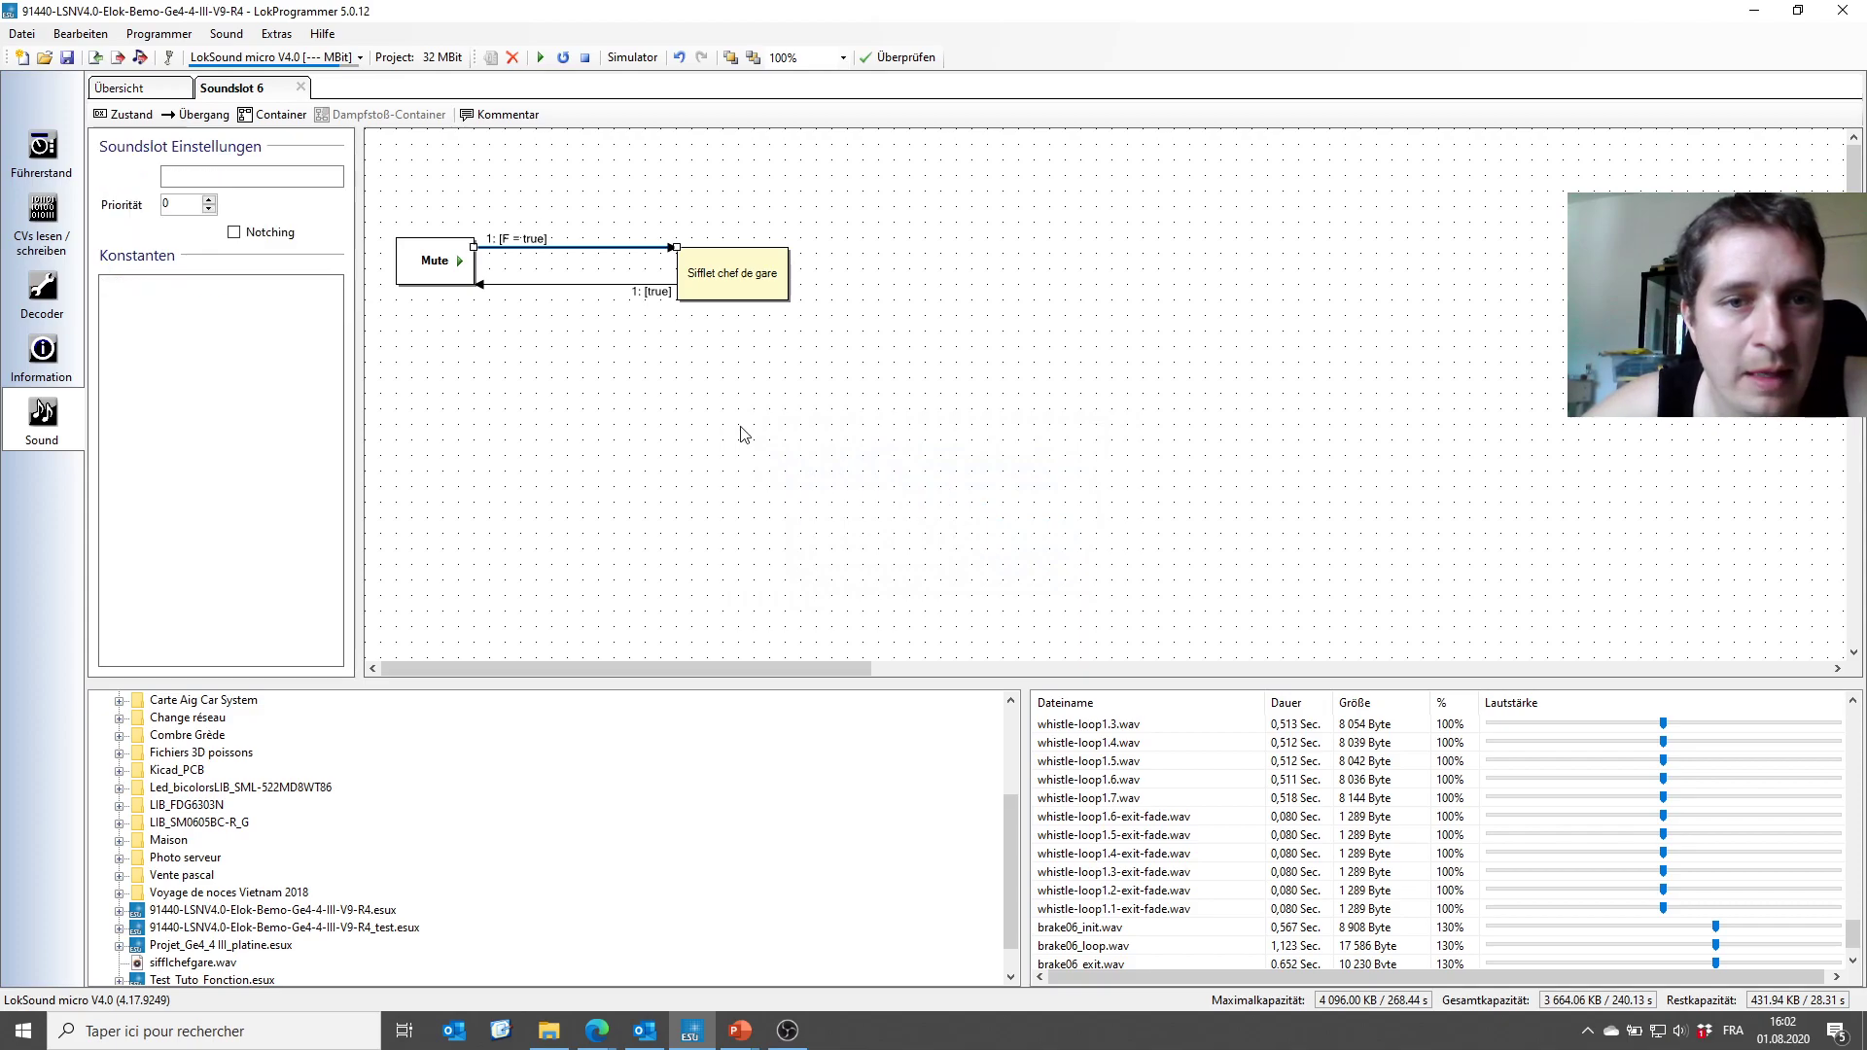
Simulate sound slot 6 with the speed at 0, trigger the function to test the conditions, and close the simulator.
click(633, 58)
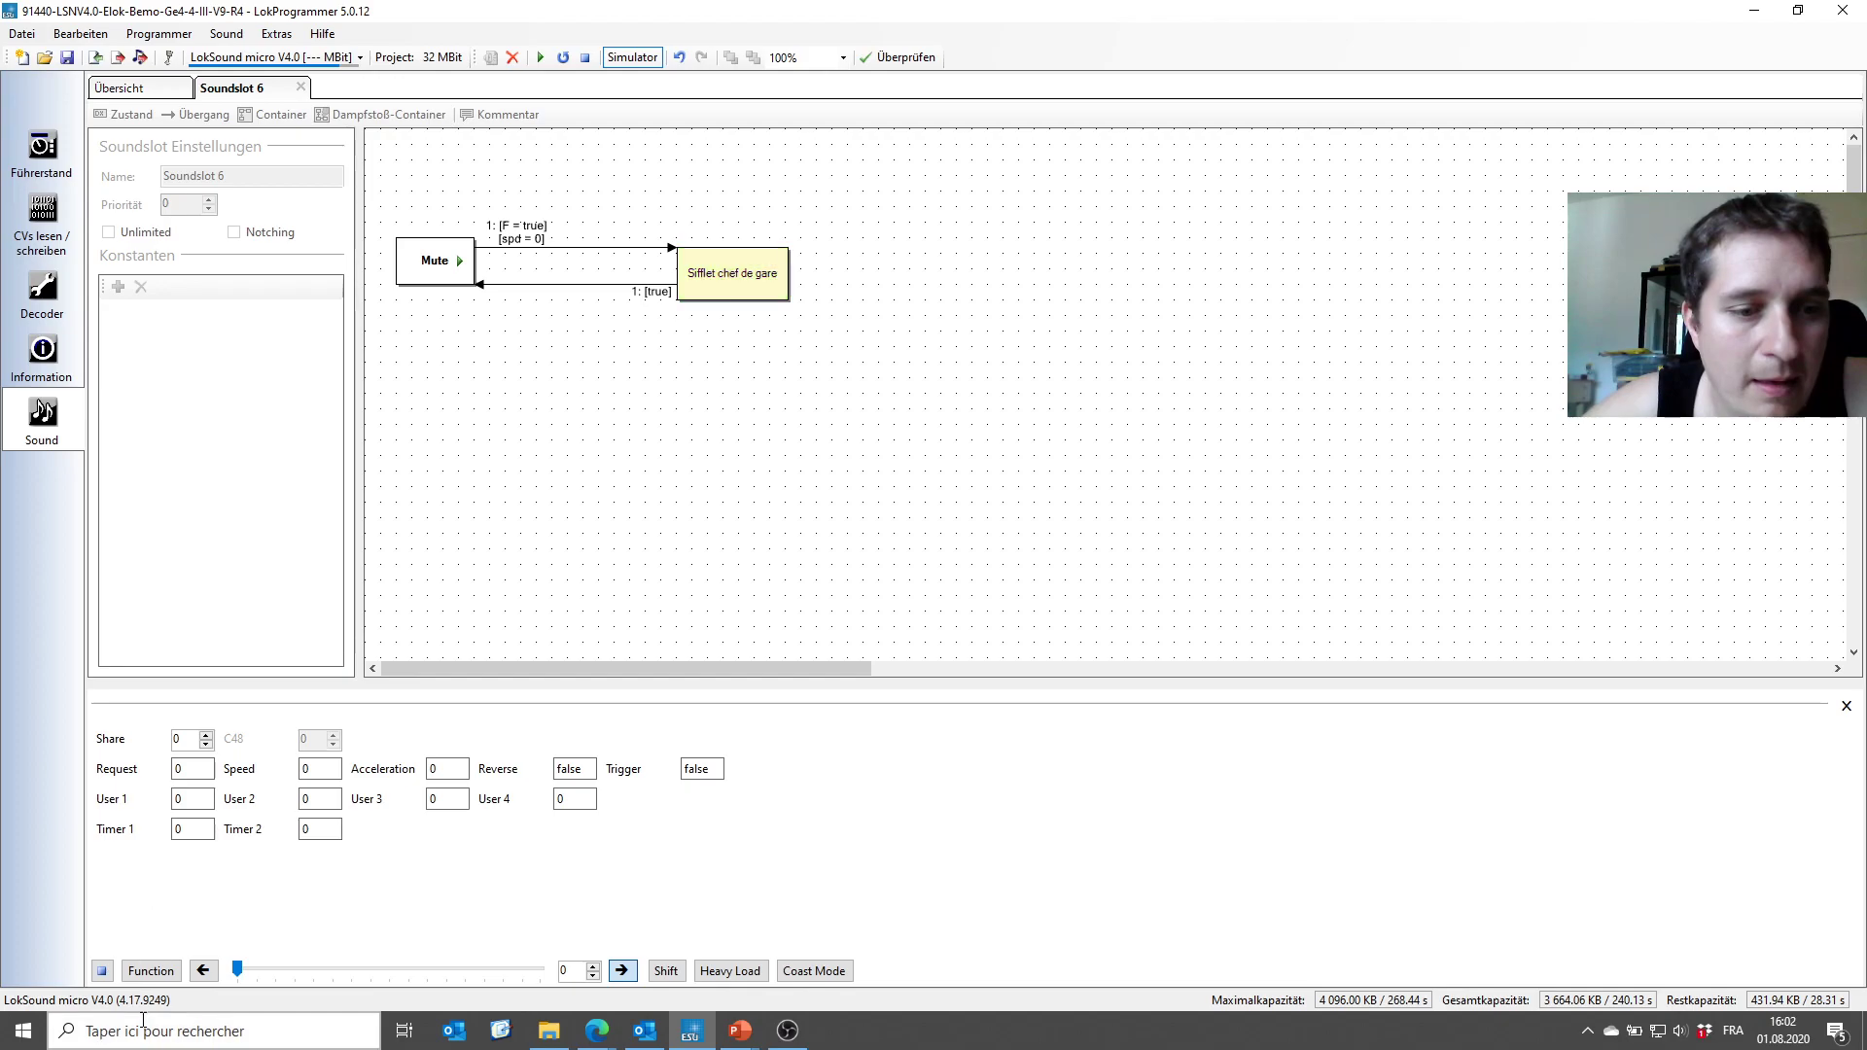
click(147, 973)
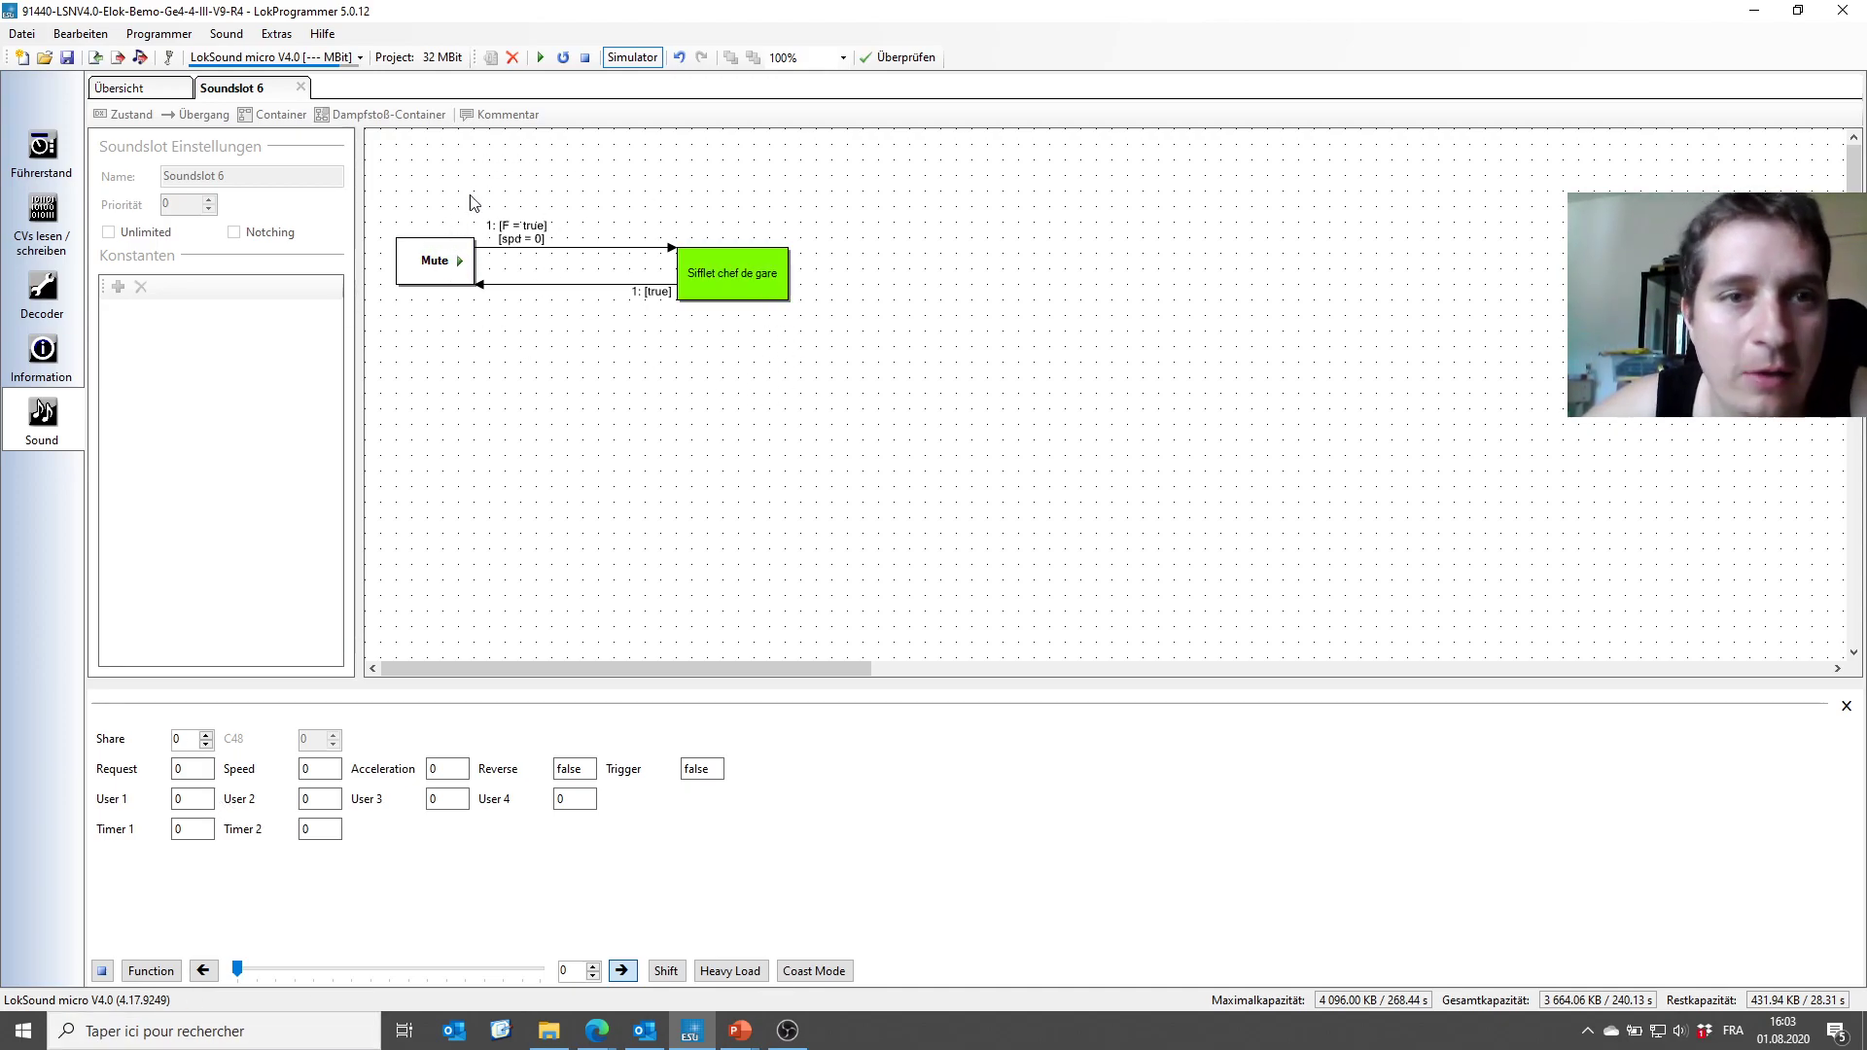
click(627, 57)
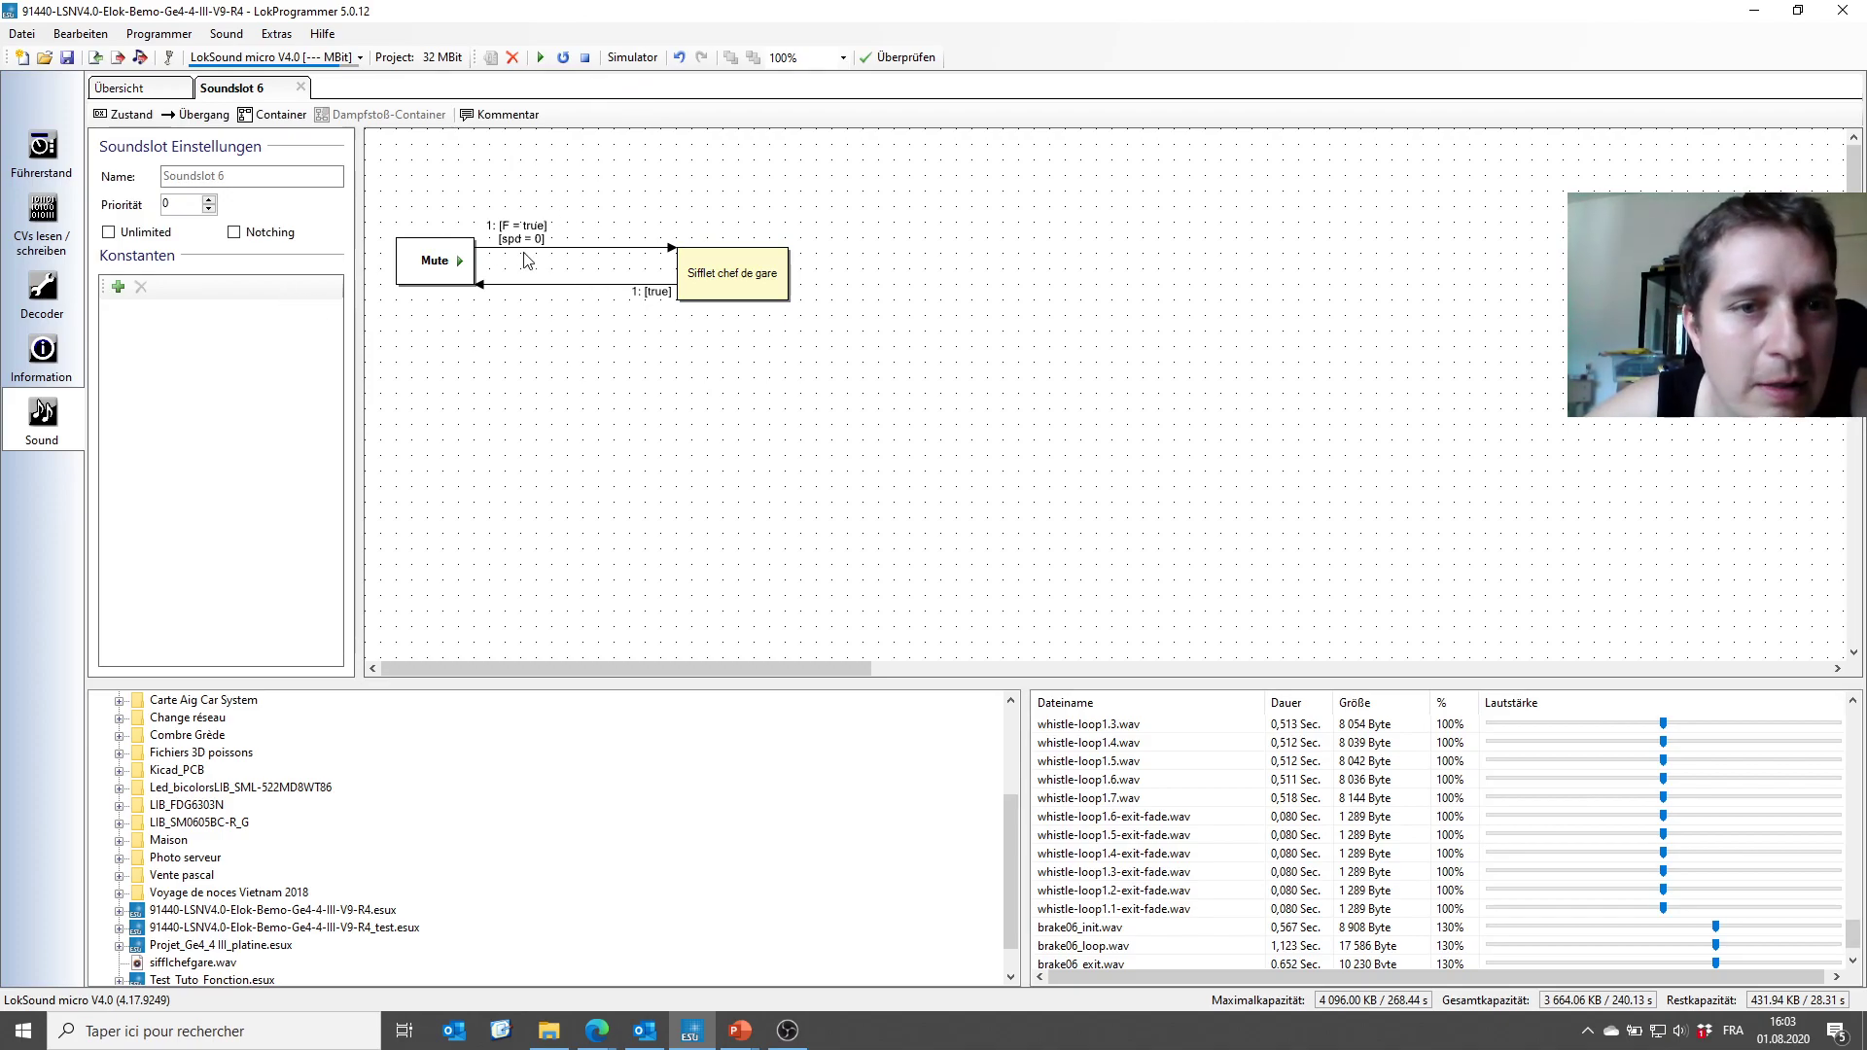
Try to add a Speed = 0 condition to the Function = true group on the transition from Mute to "Sifflet chef de gare".
click(563, 248)
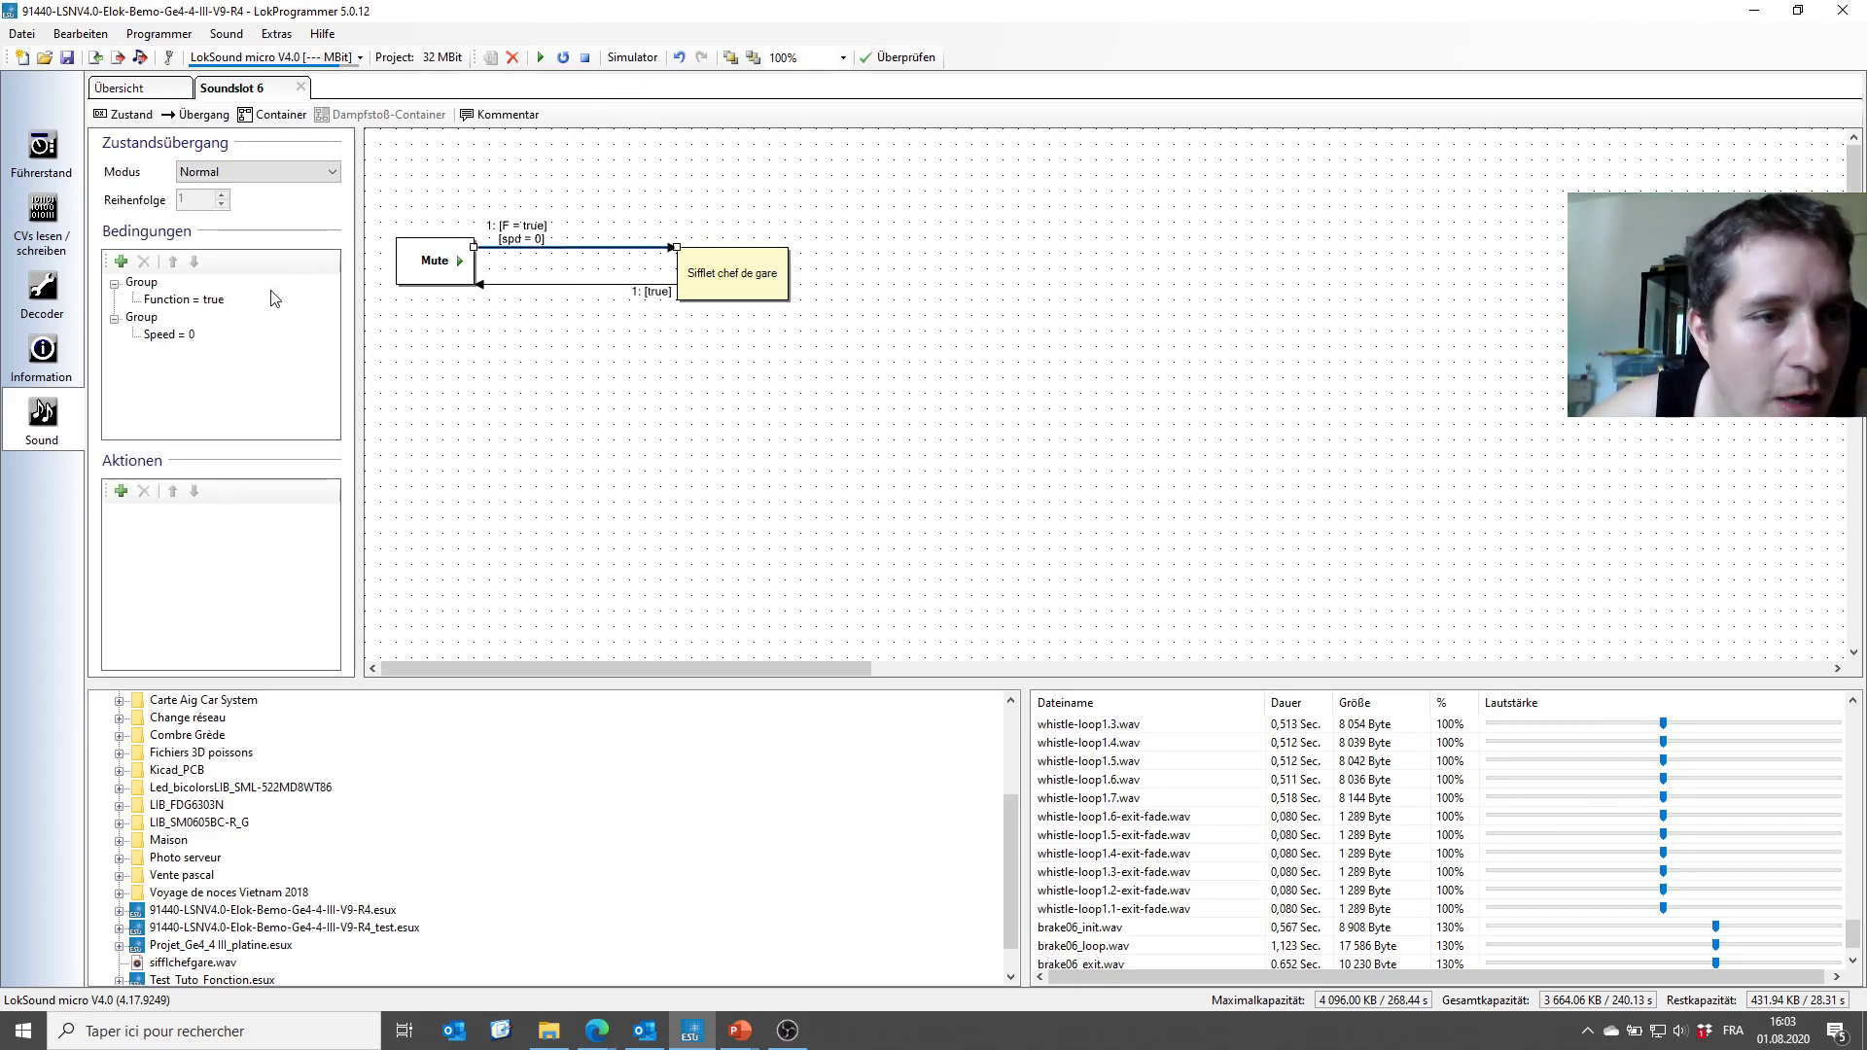
click(141, 318)
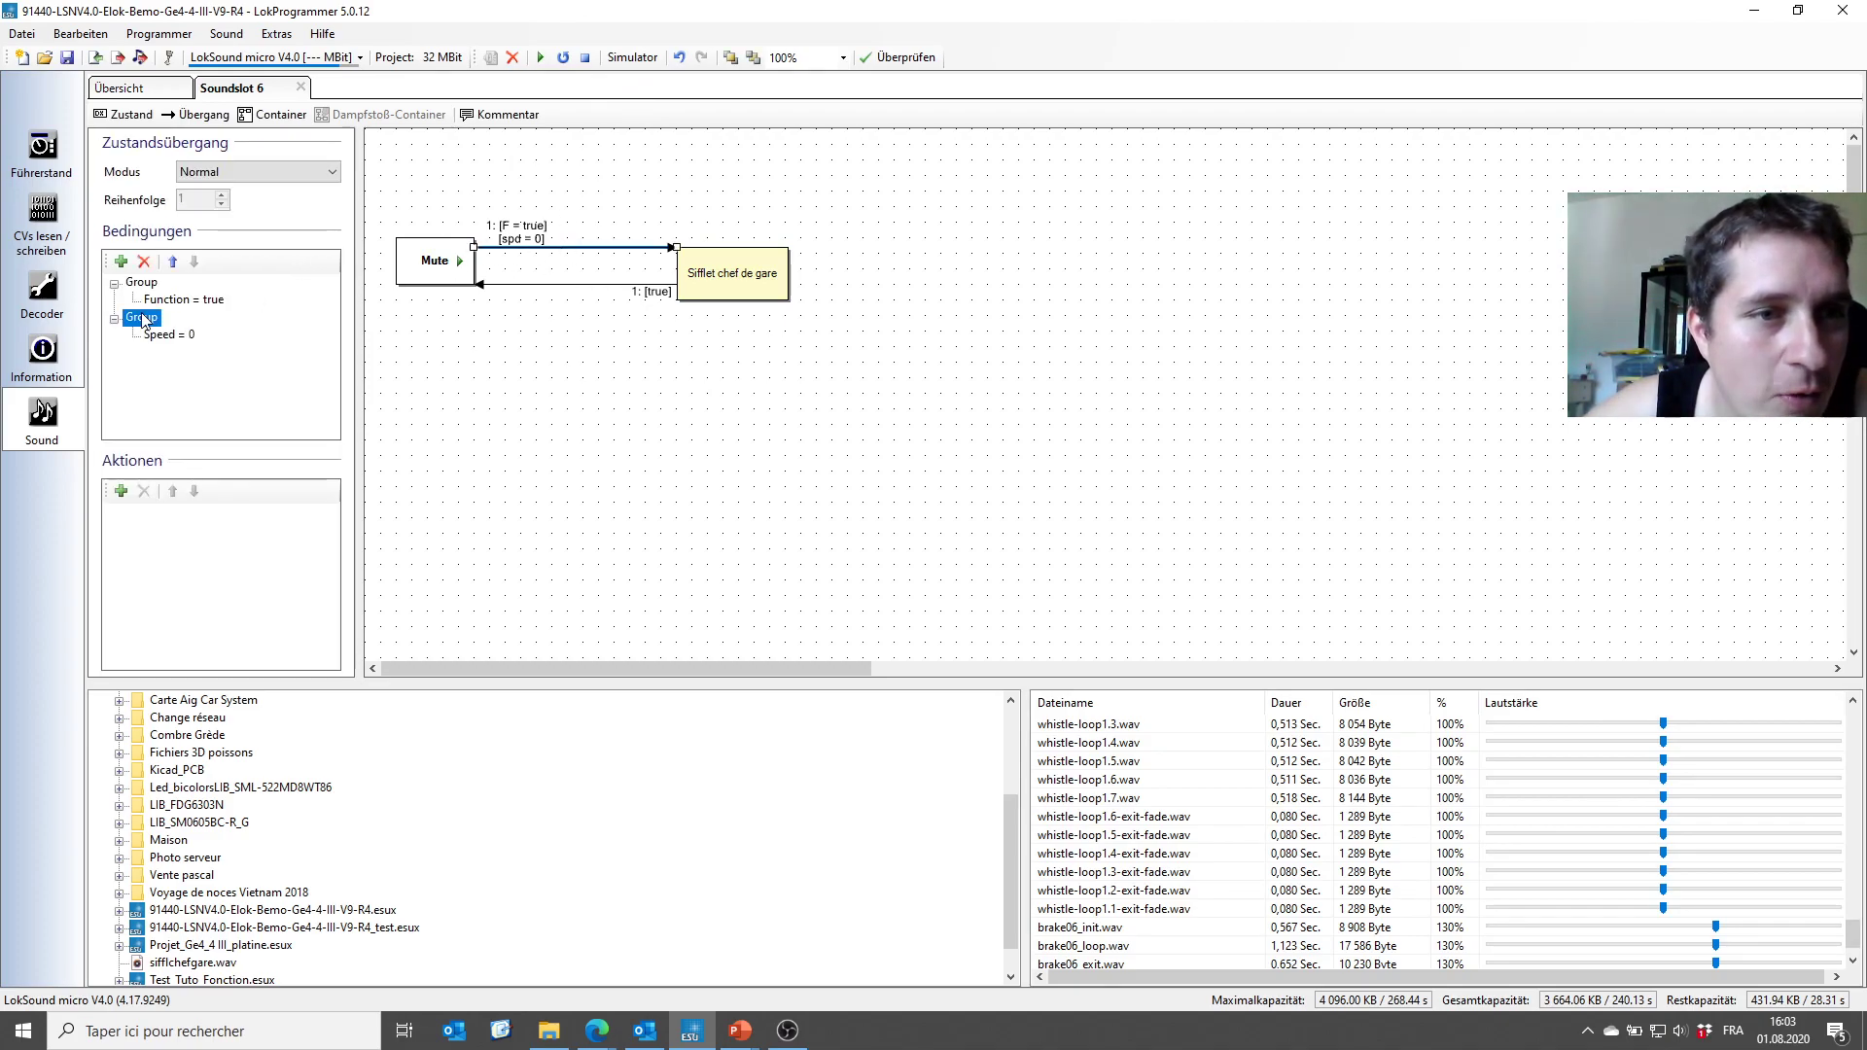
click(331, 173)
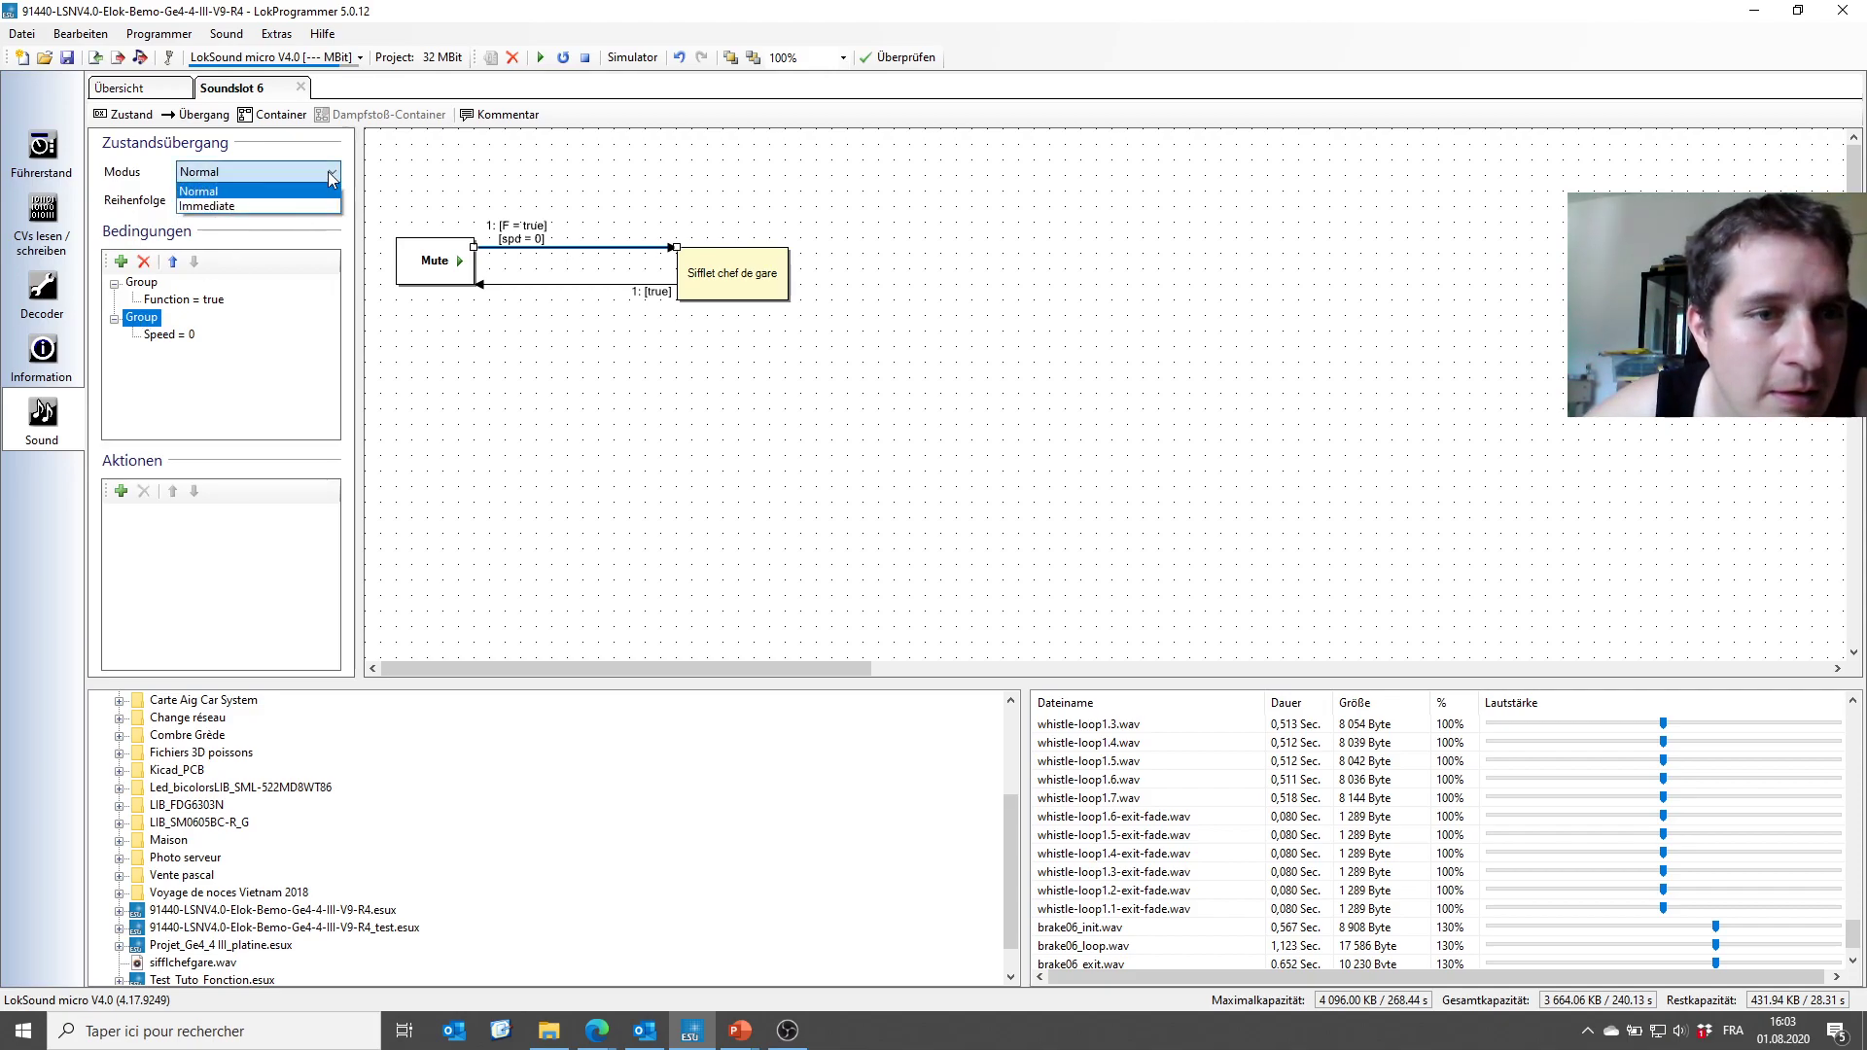
click(330, 174)
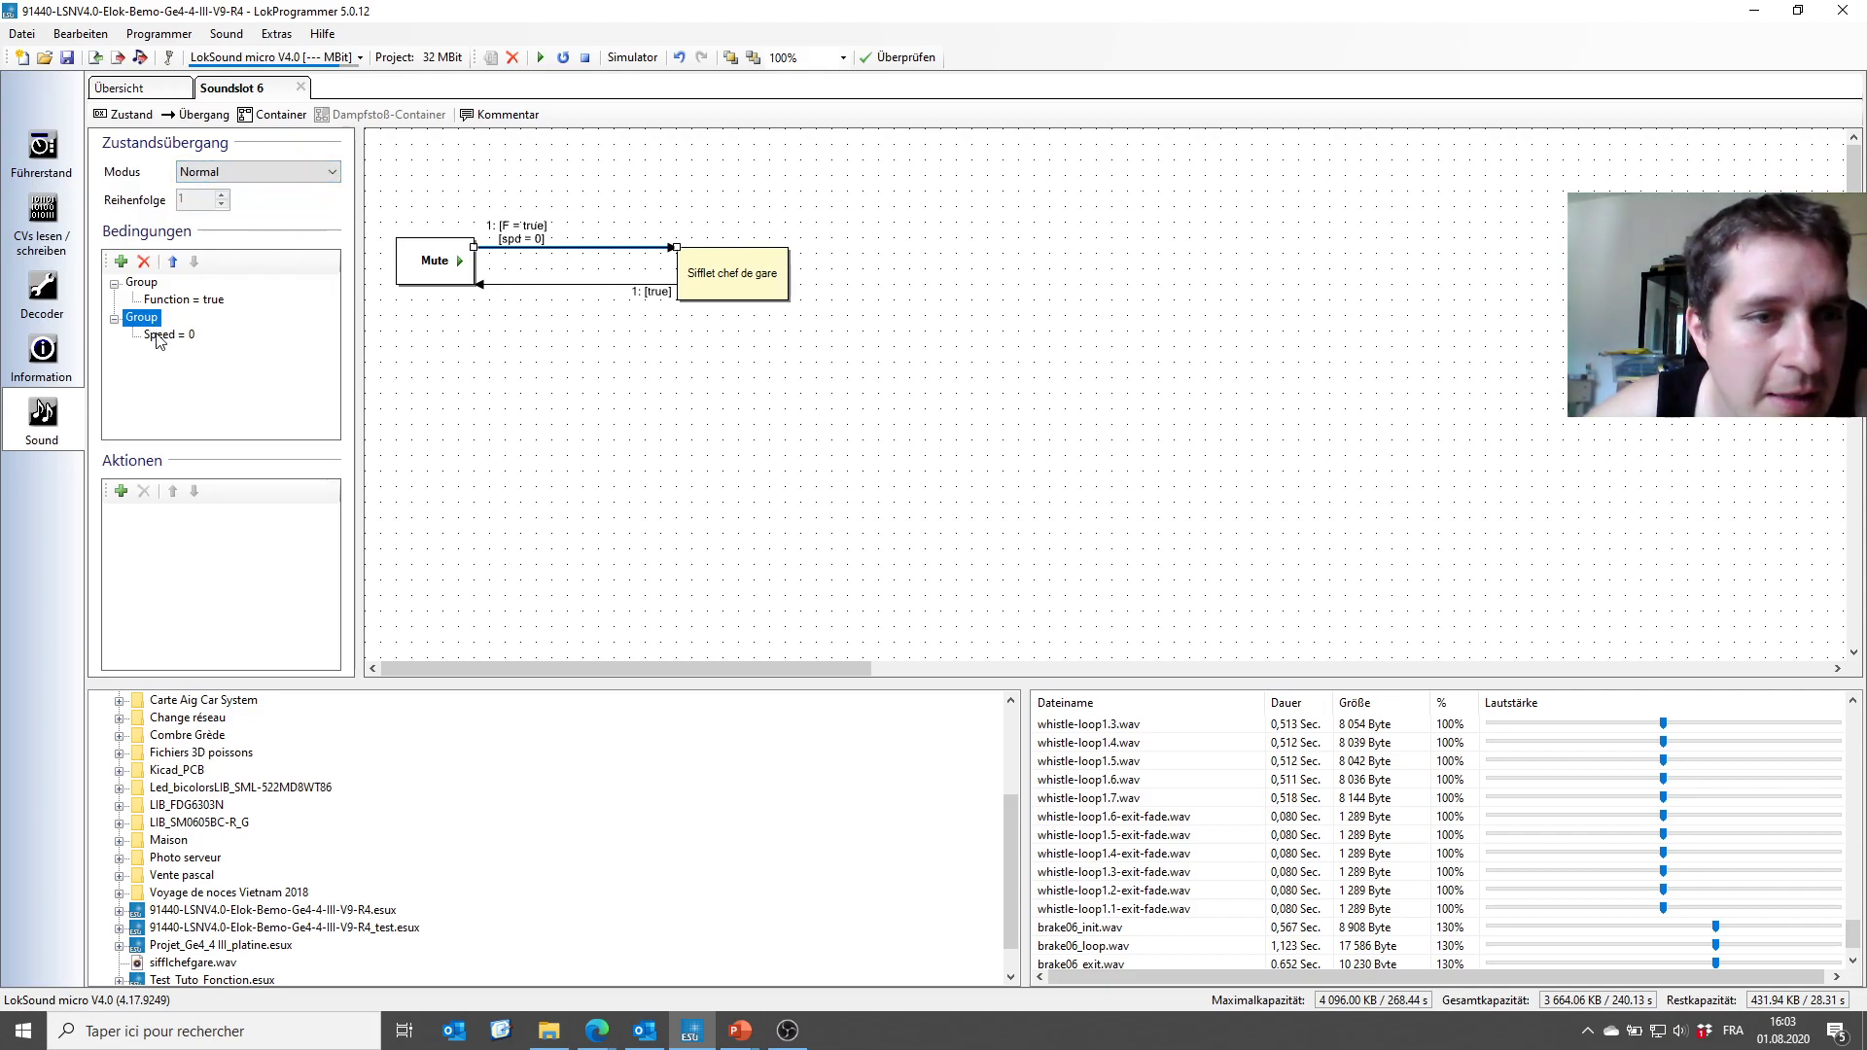
click(159, 301)
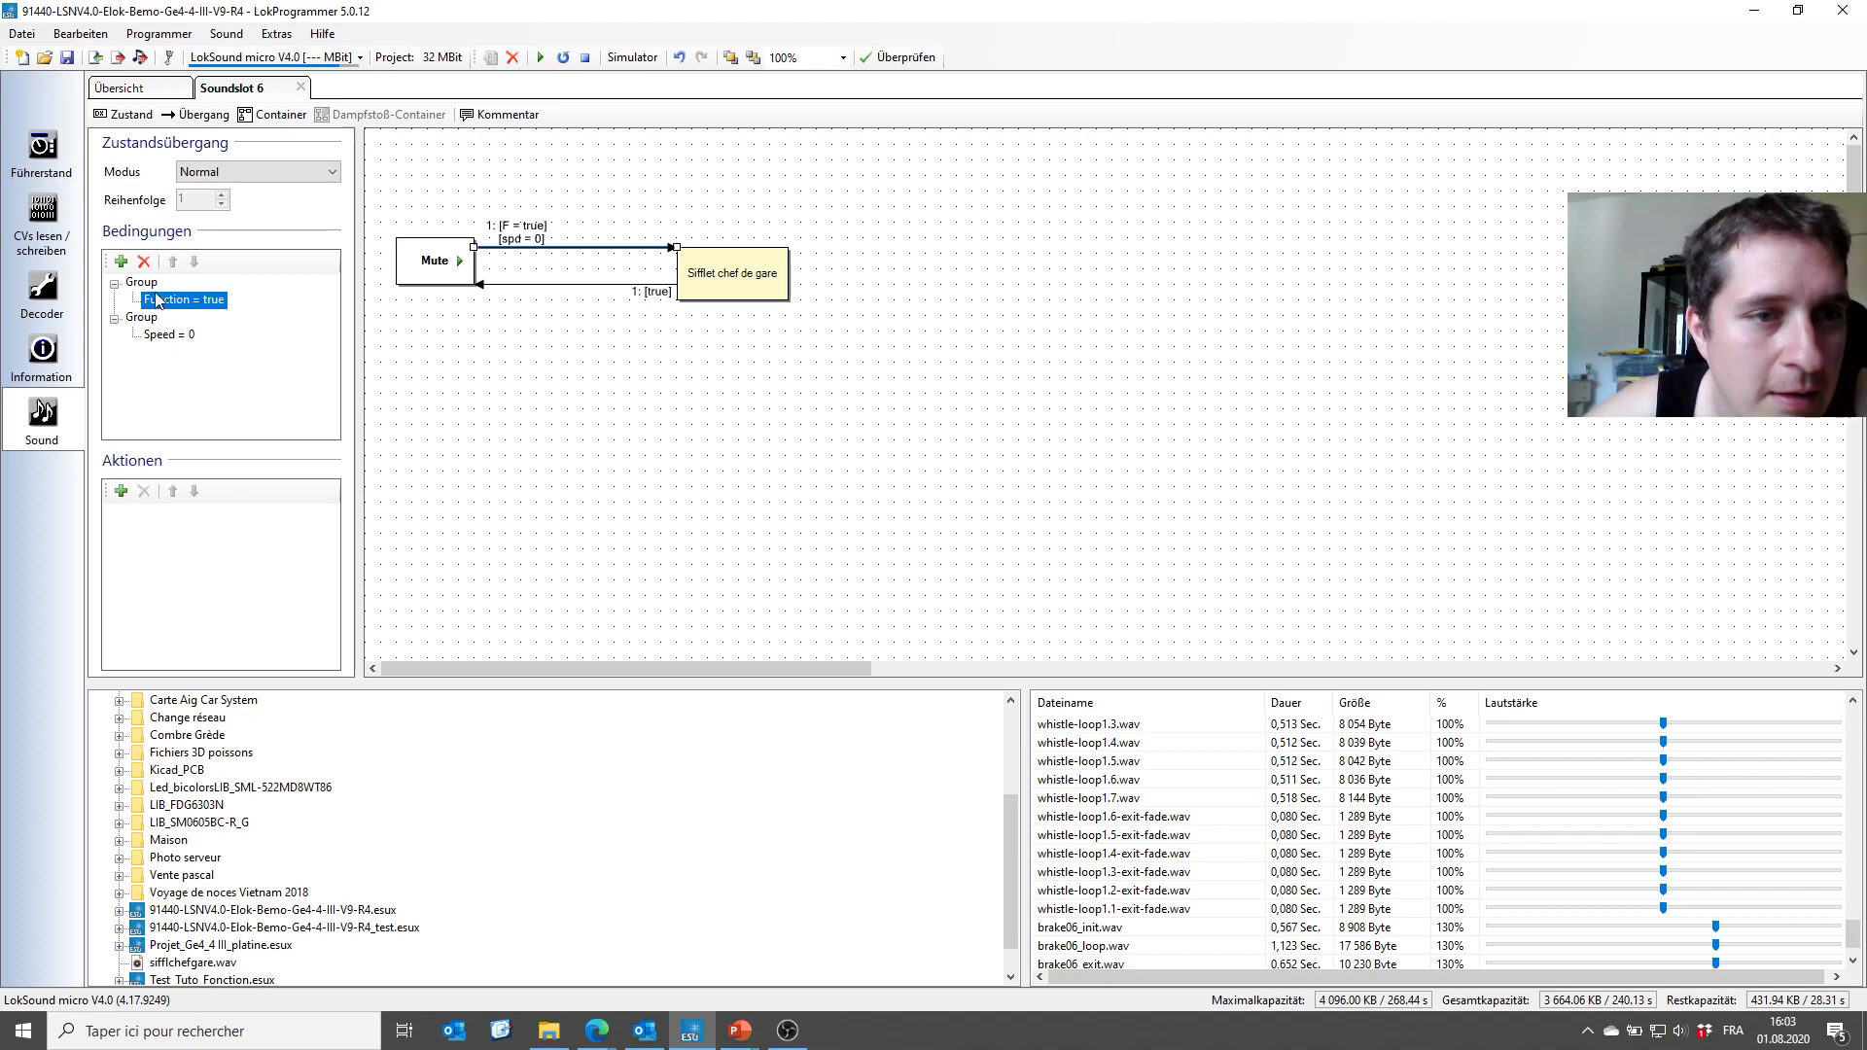
click(141, 282)
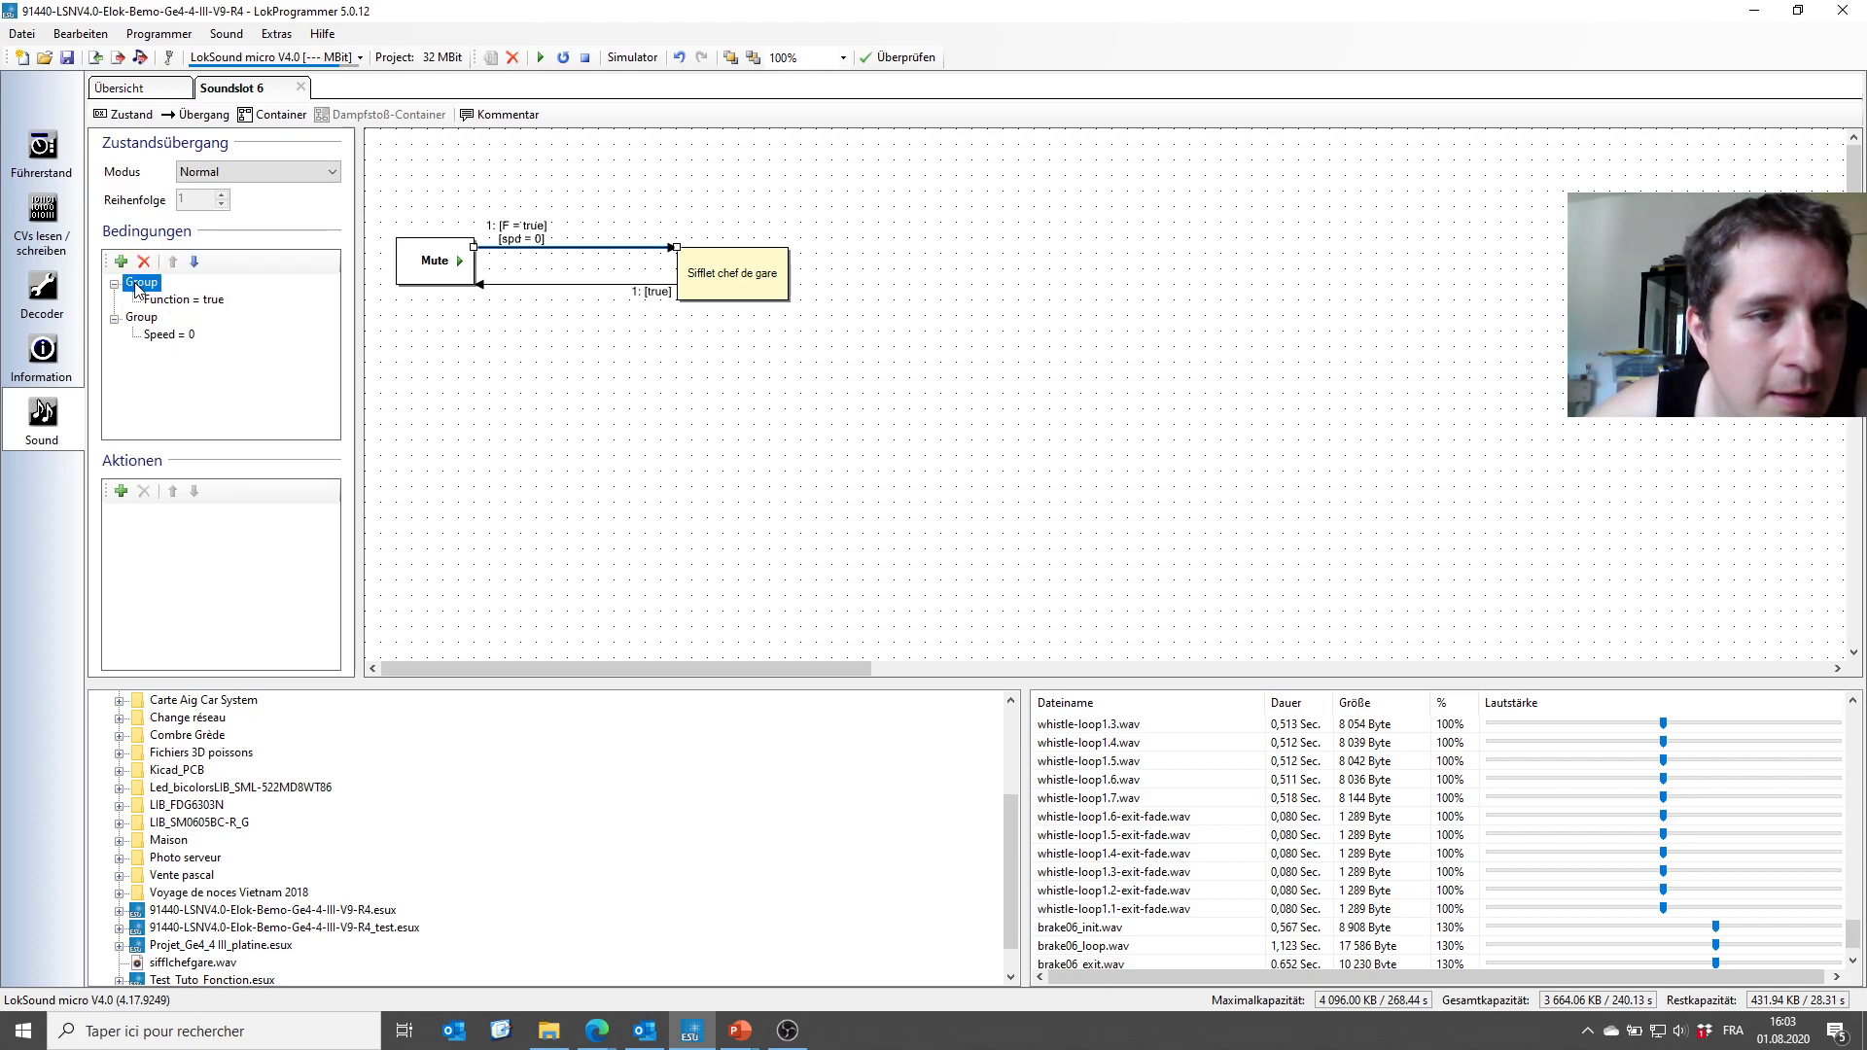
click(121, 260)
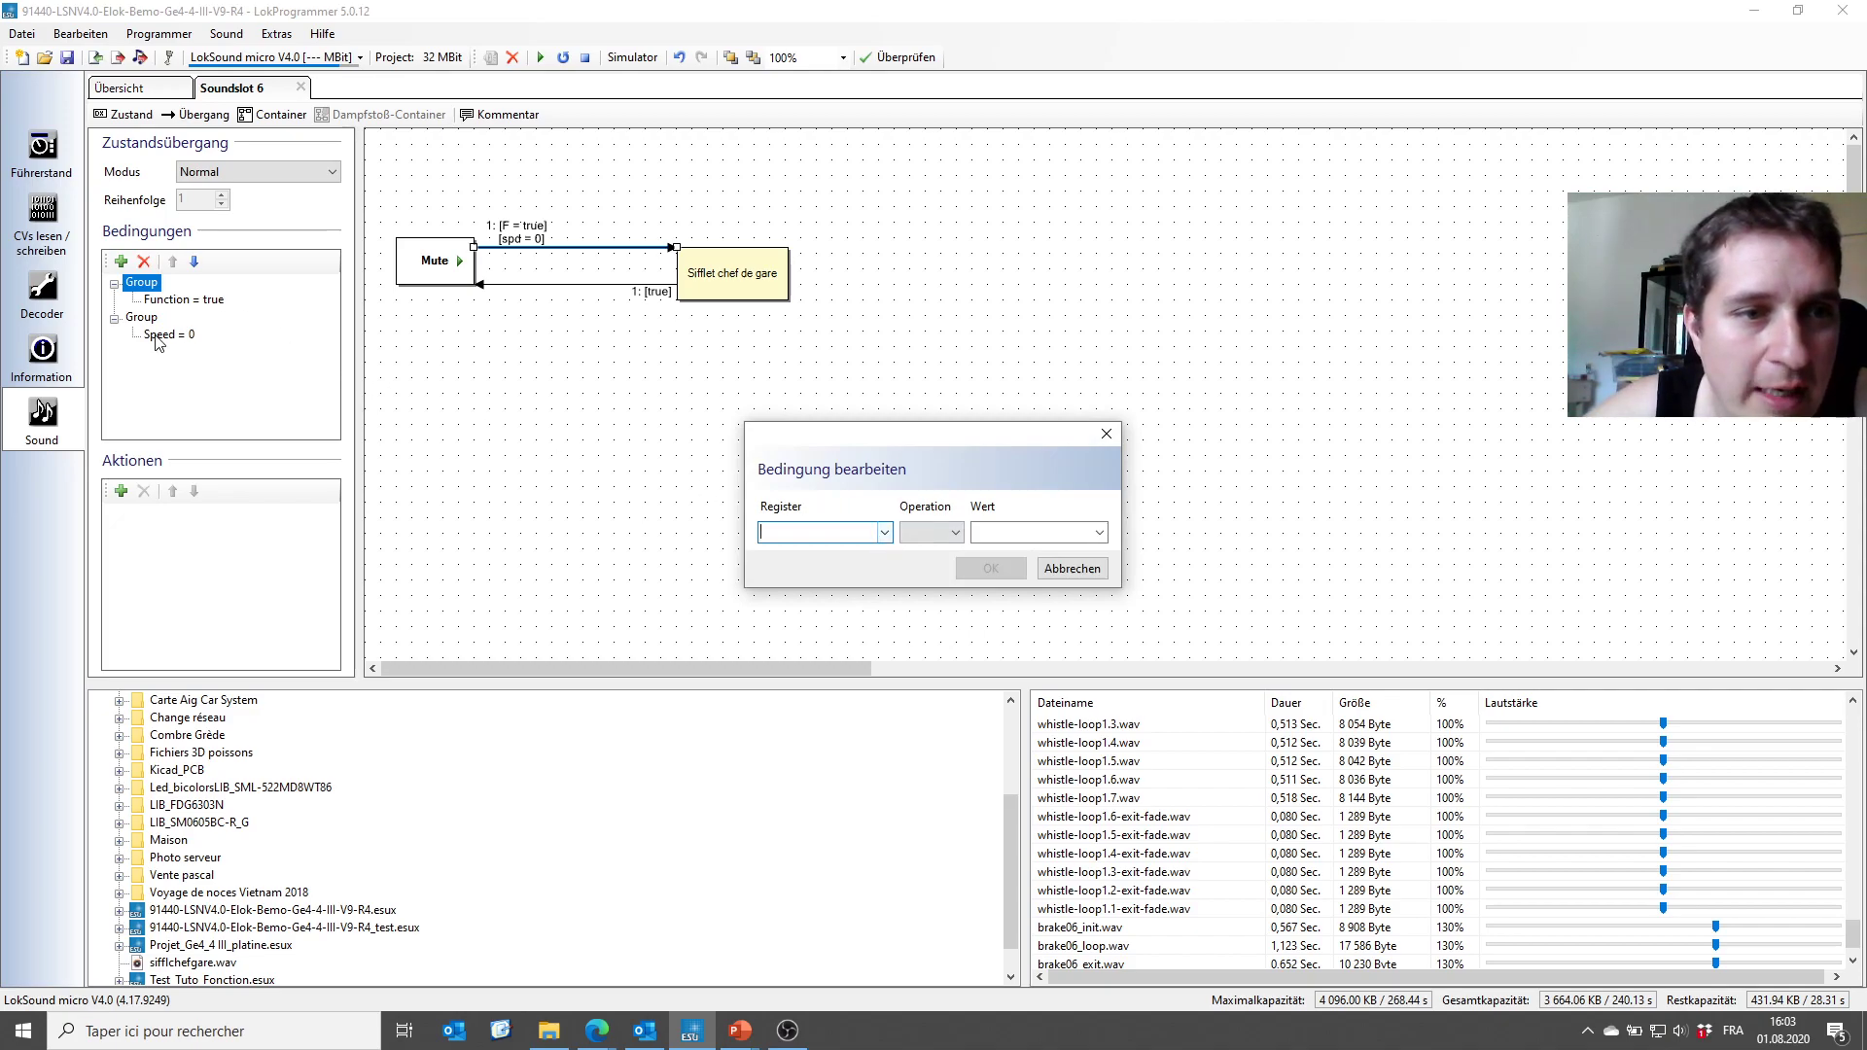
click(885, 533)
click(815, 553)
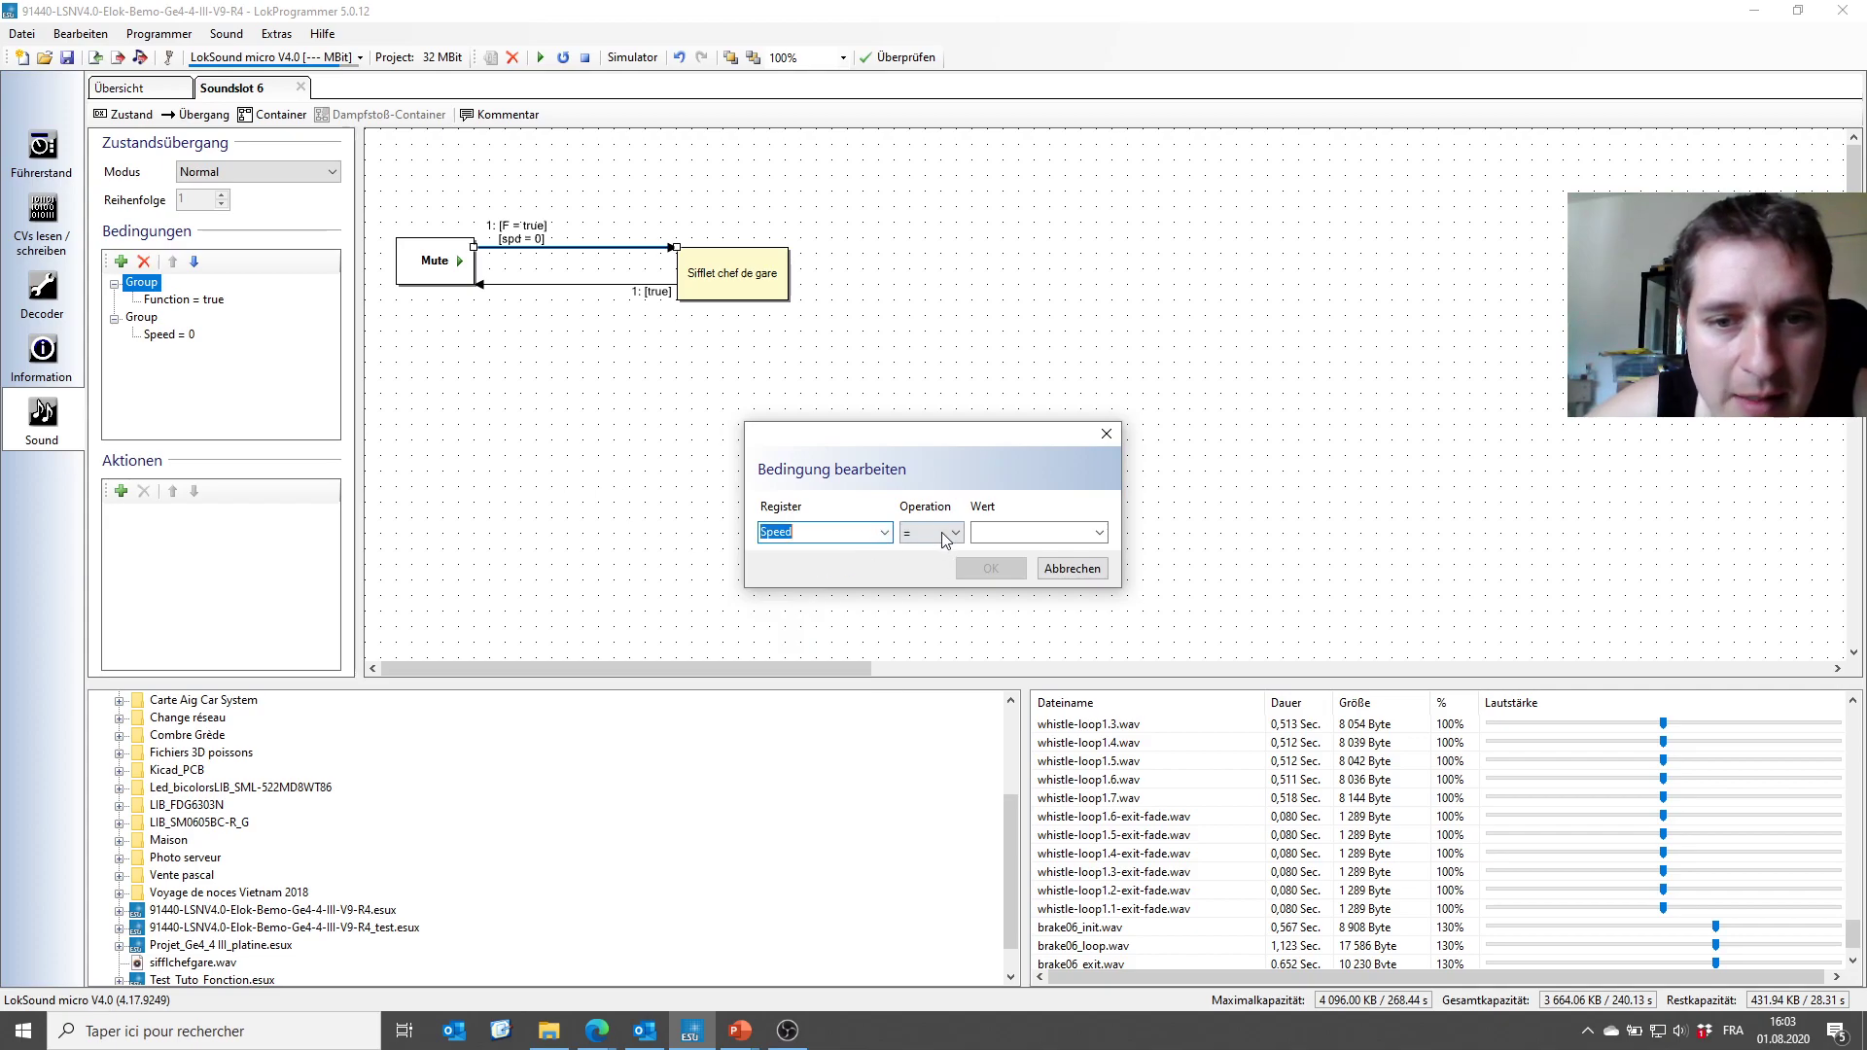
click(1034, 533)
text(0)
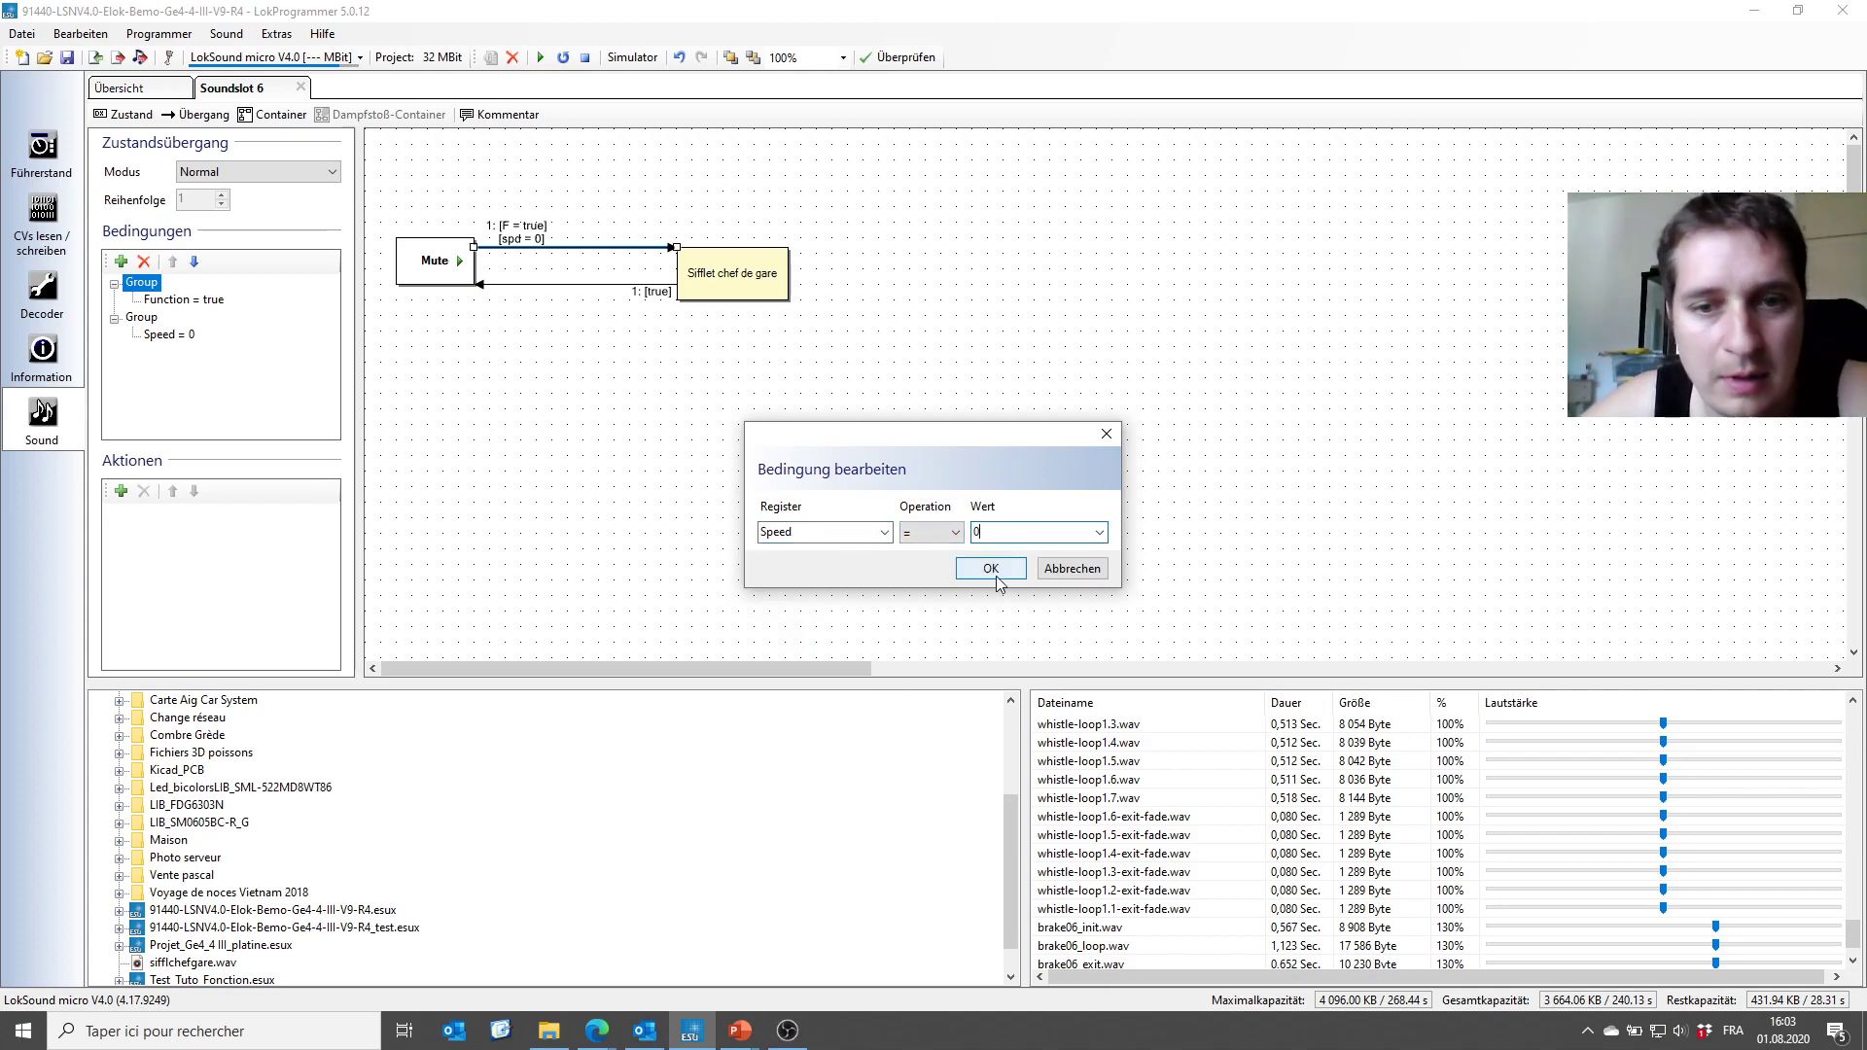
click(993, 572)
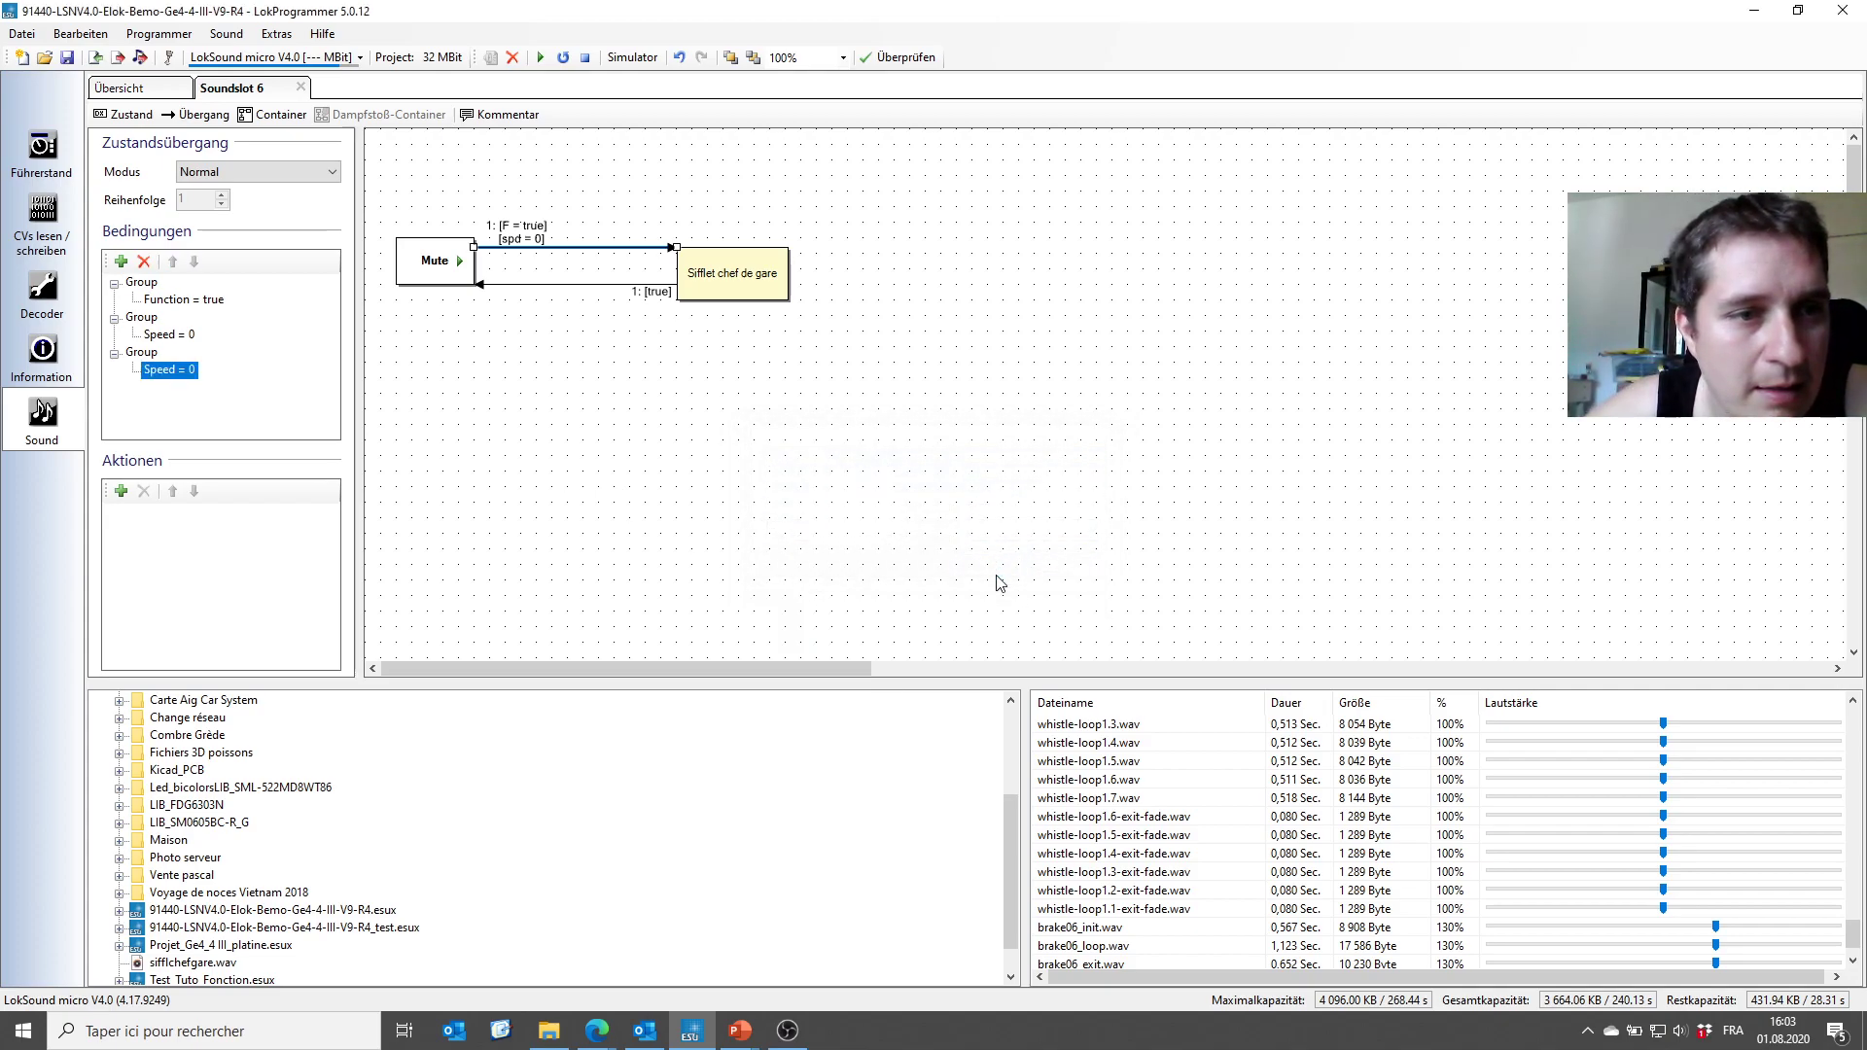
Add a Speed = 0 condition directly beneath Function = true in the same condition group and review its settings.
click(193, 299)
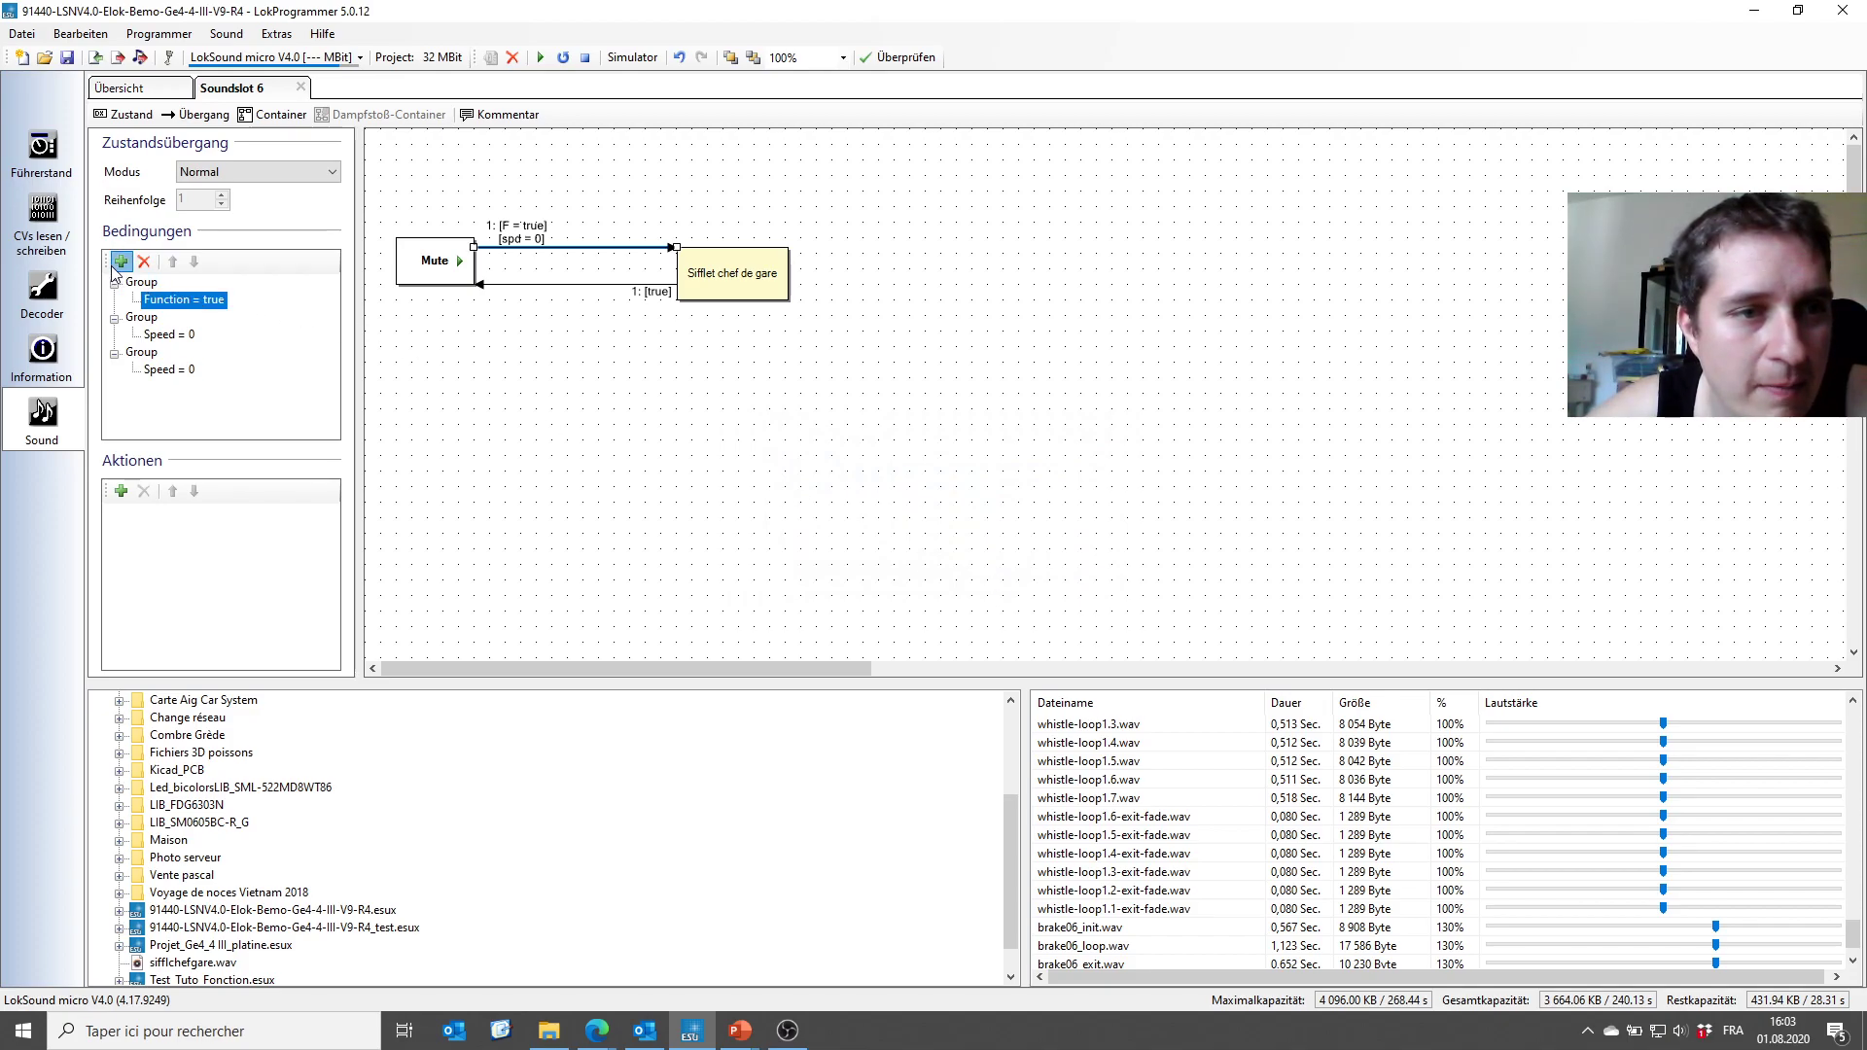
click(120, 261)
click(881, 534)
click(856, 553)
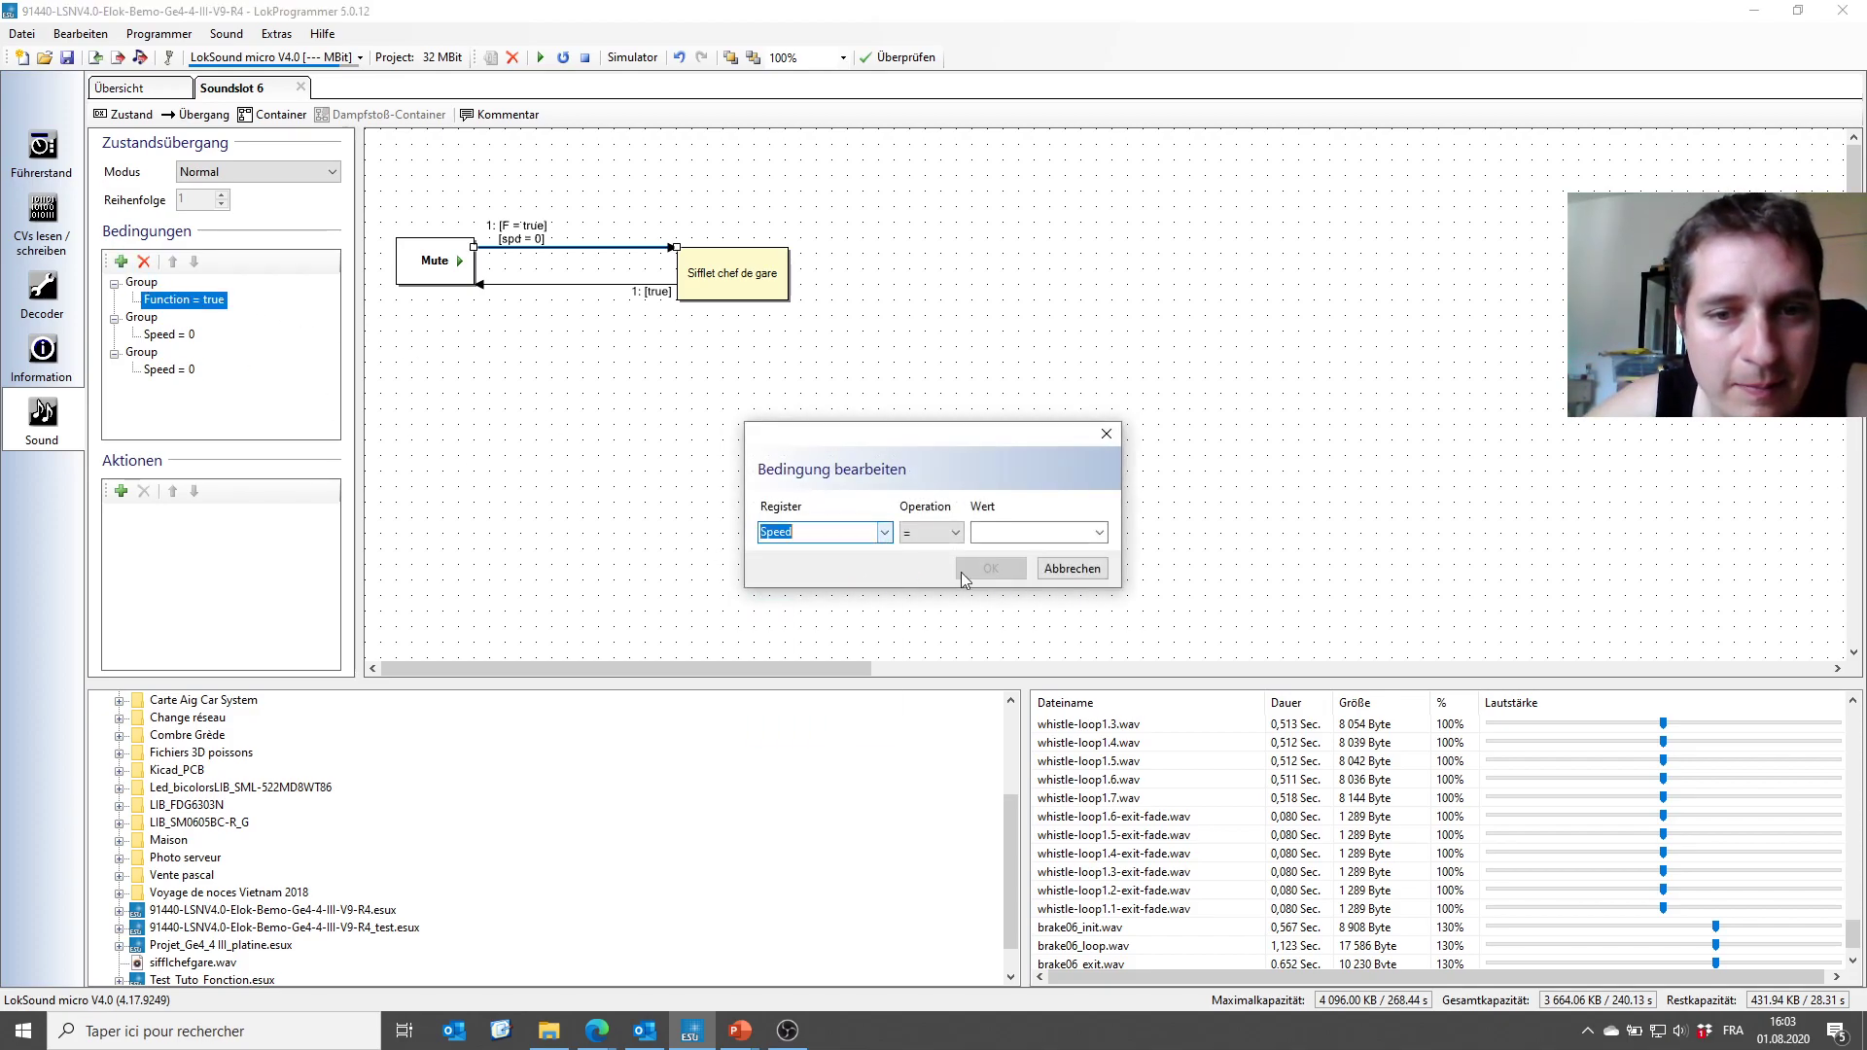
click(1098, 532)
click(1068, 551)
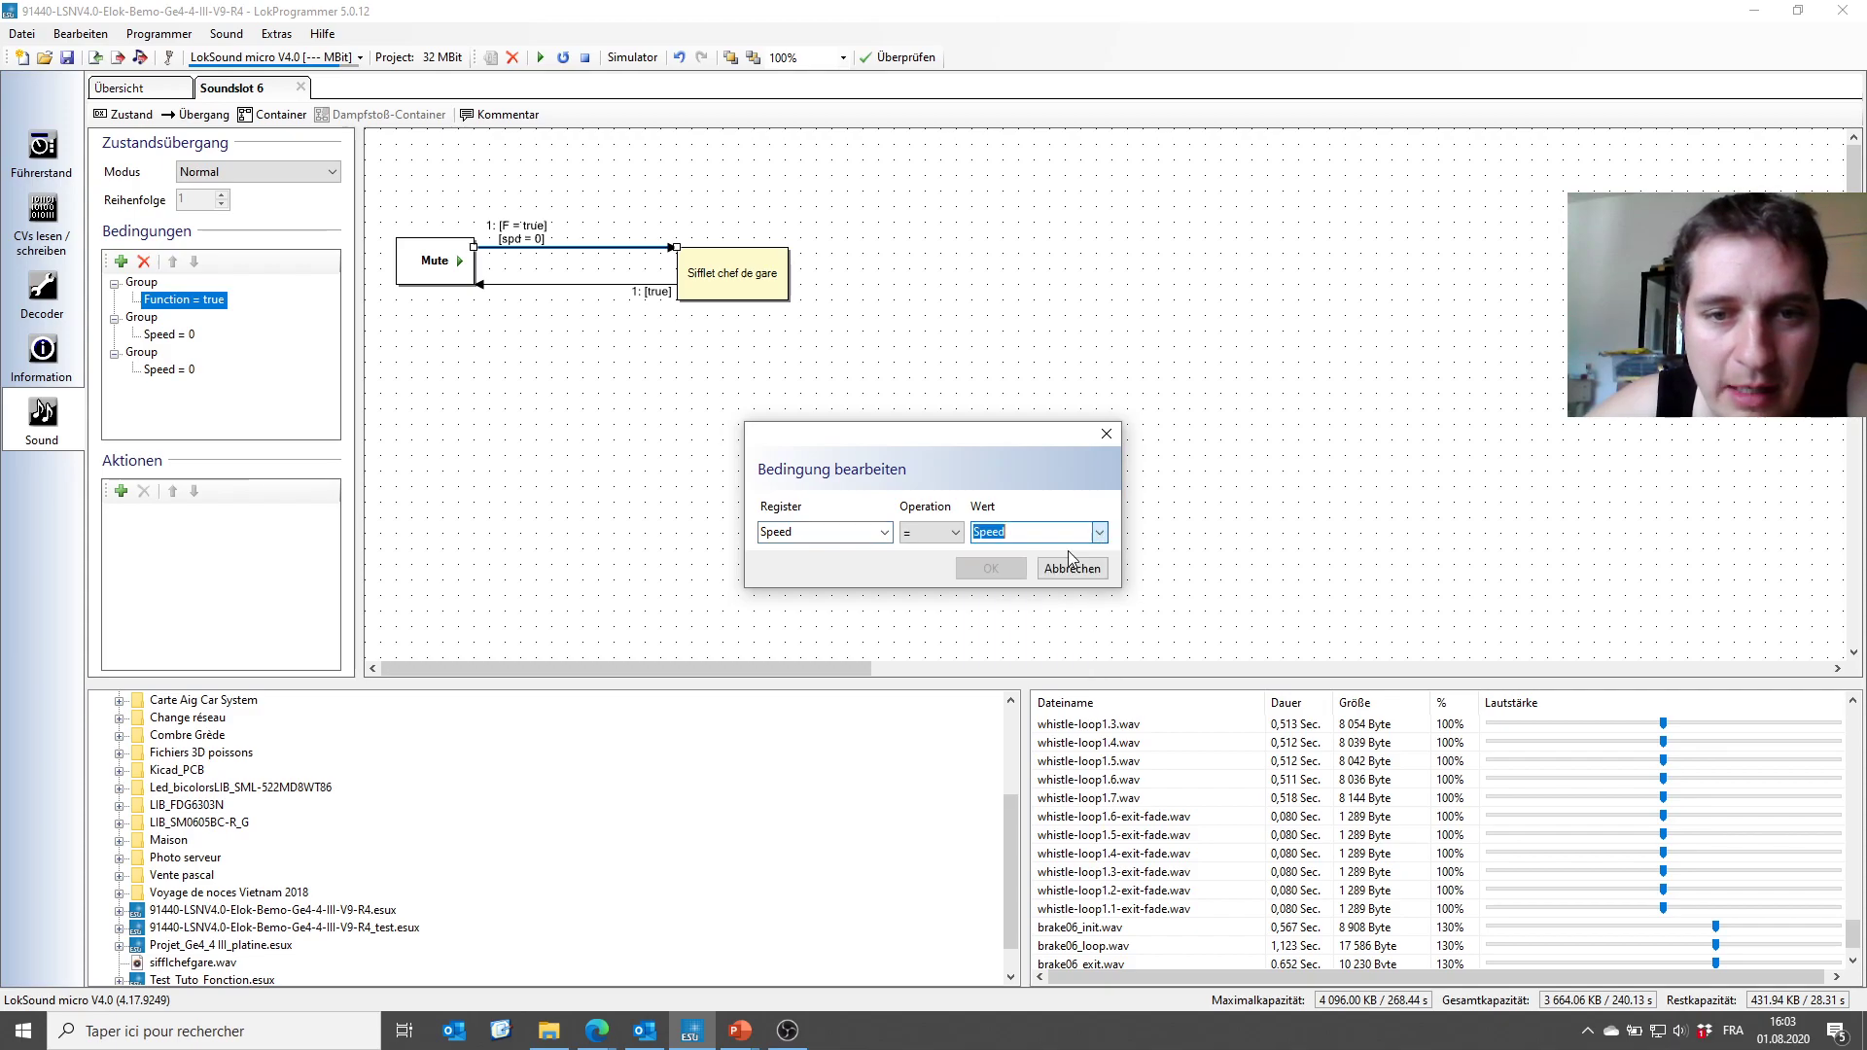
text(0)
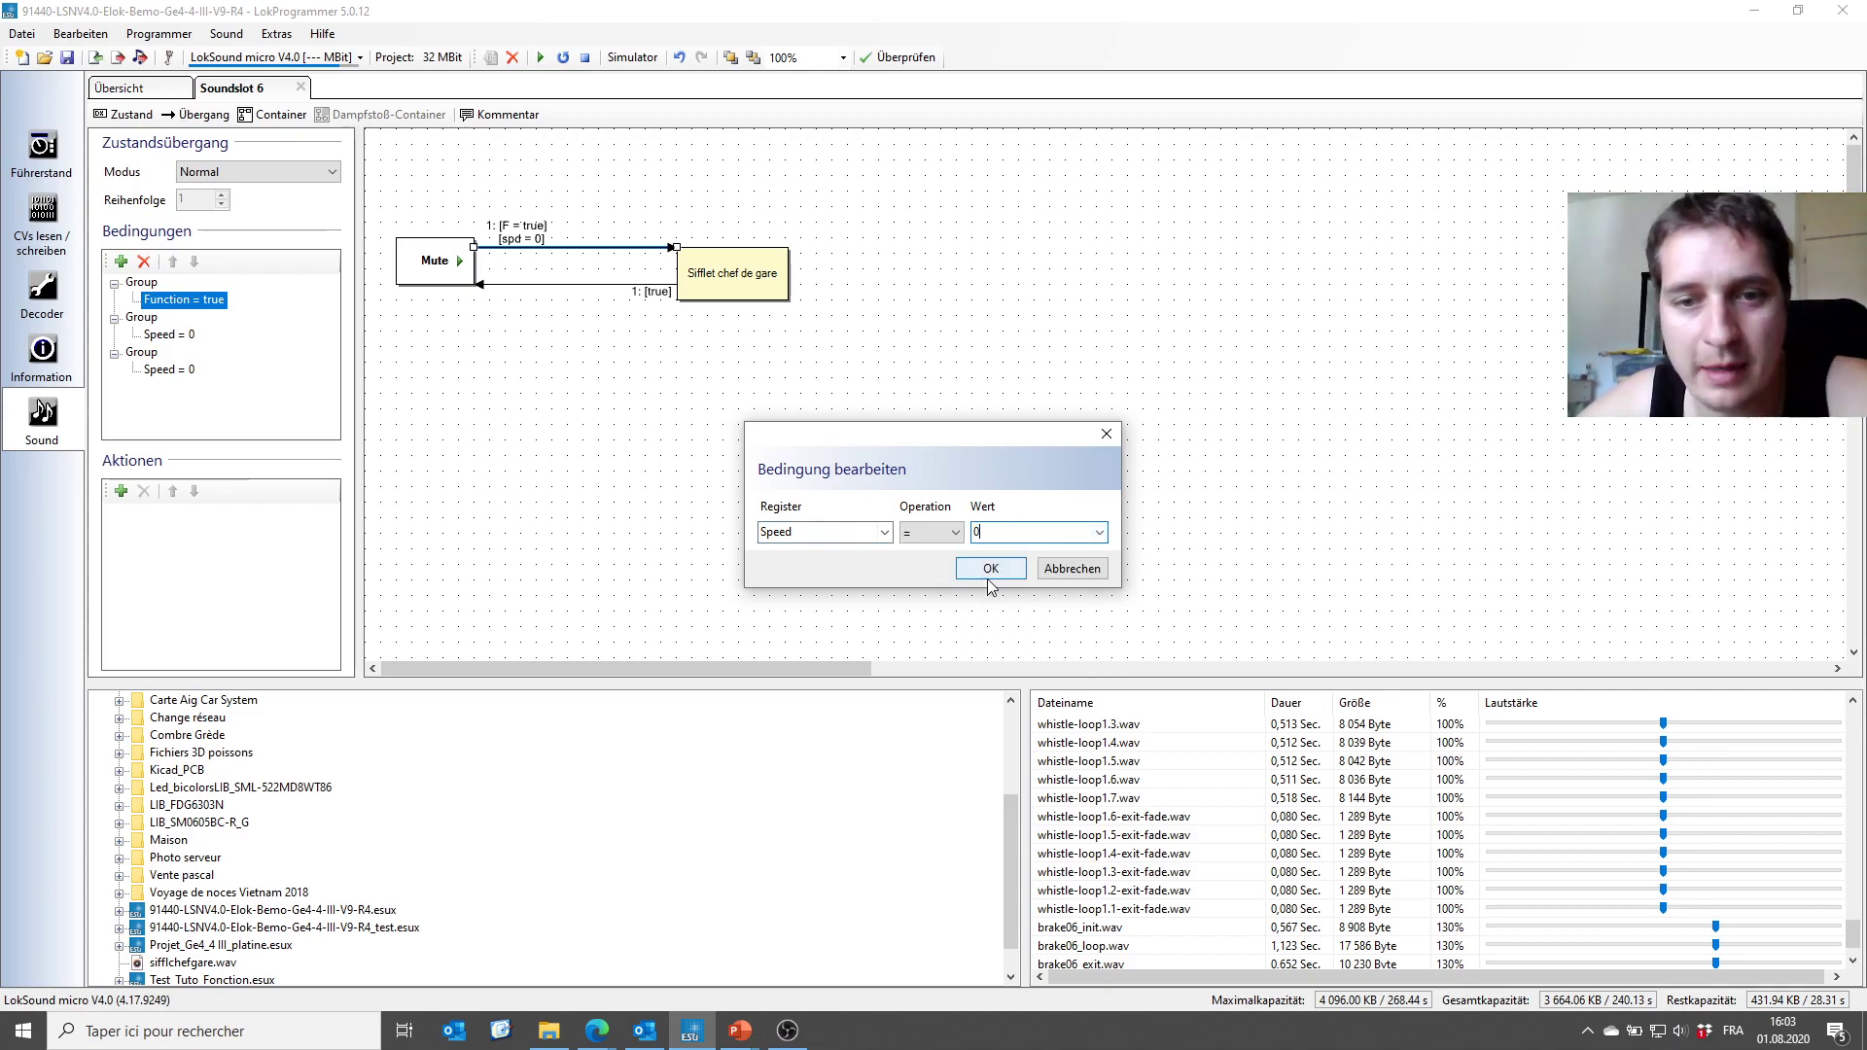
click(979, 576)
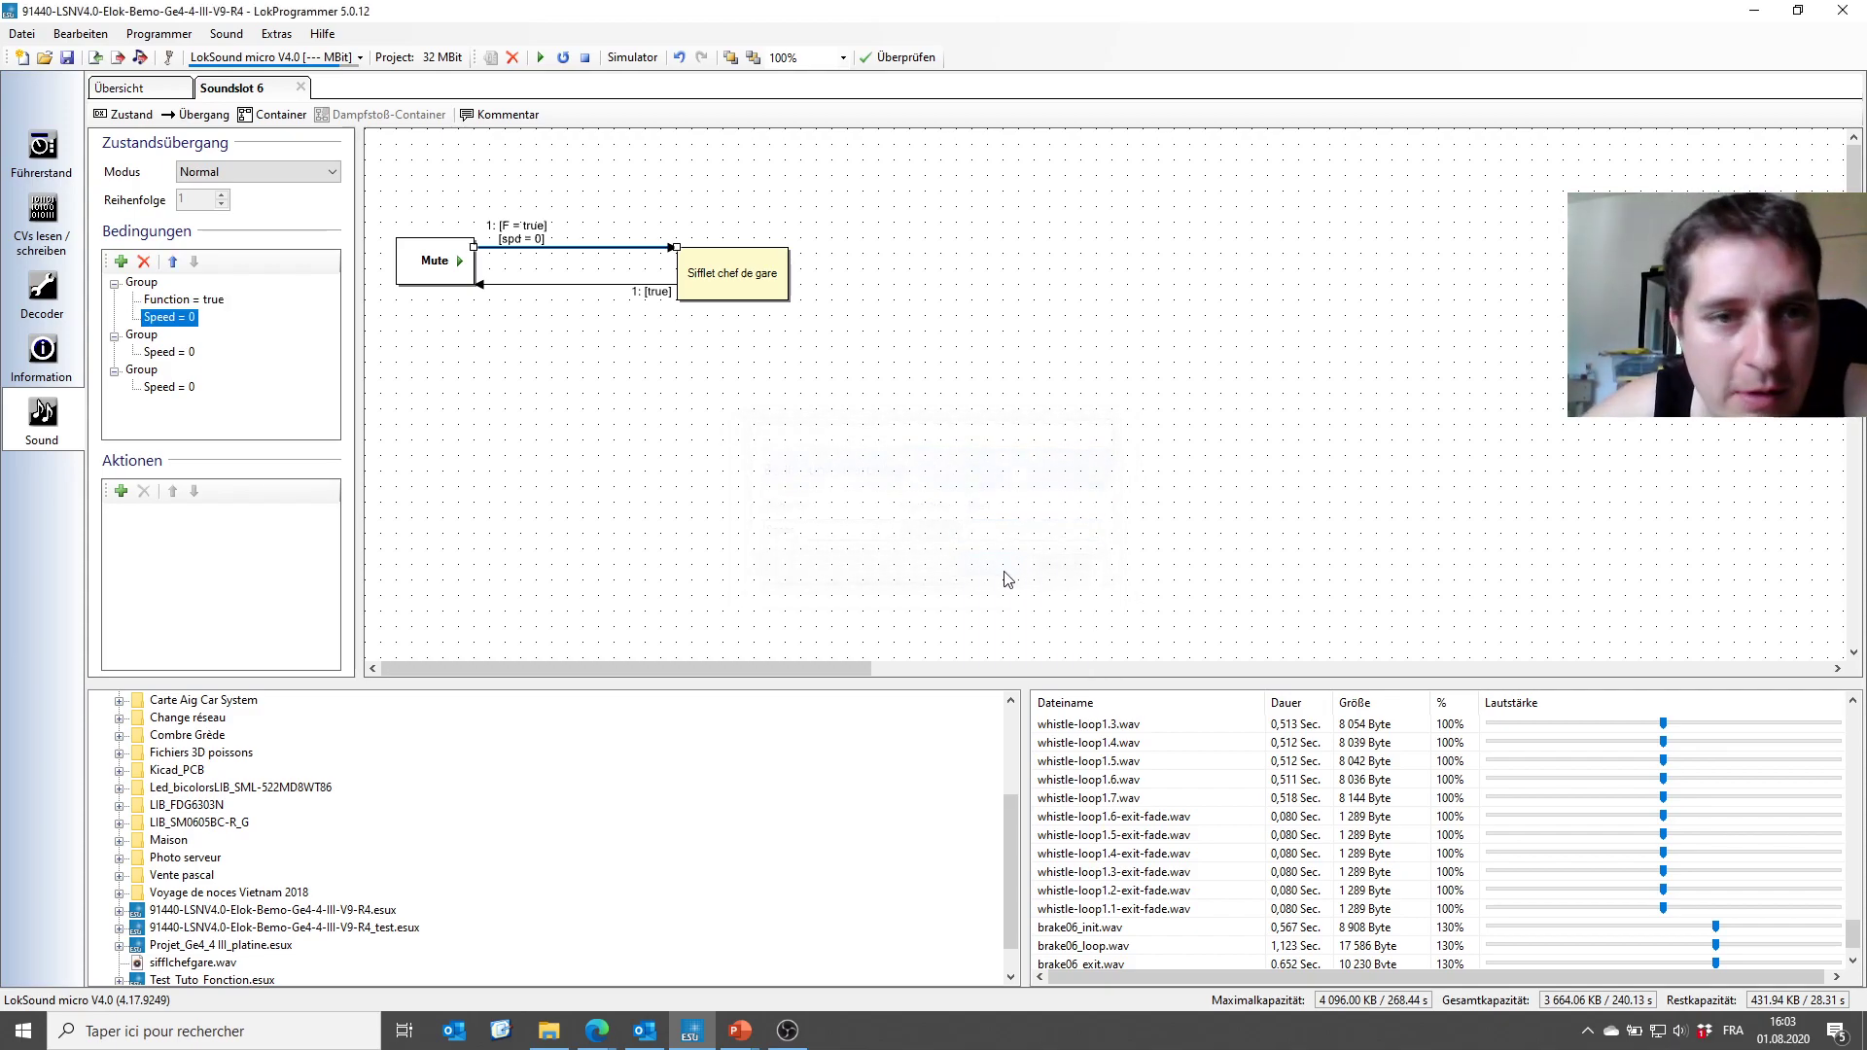
double_click(170, 319)
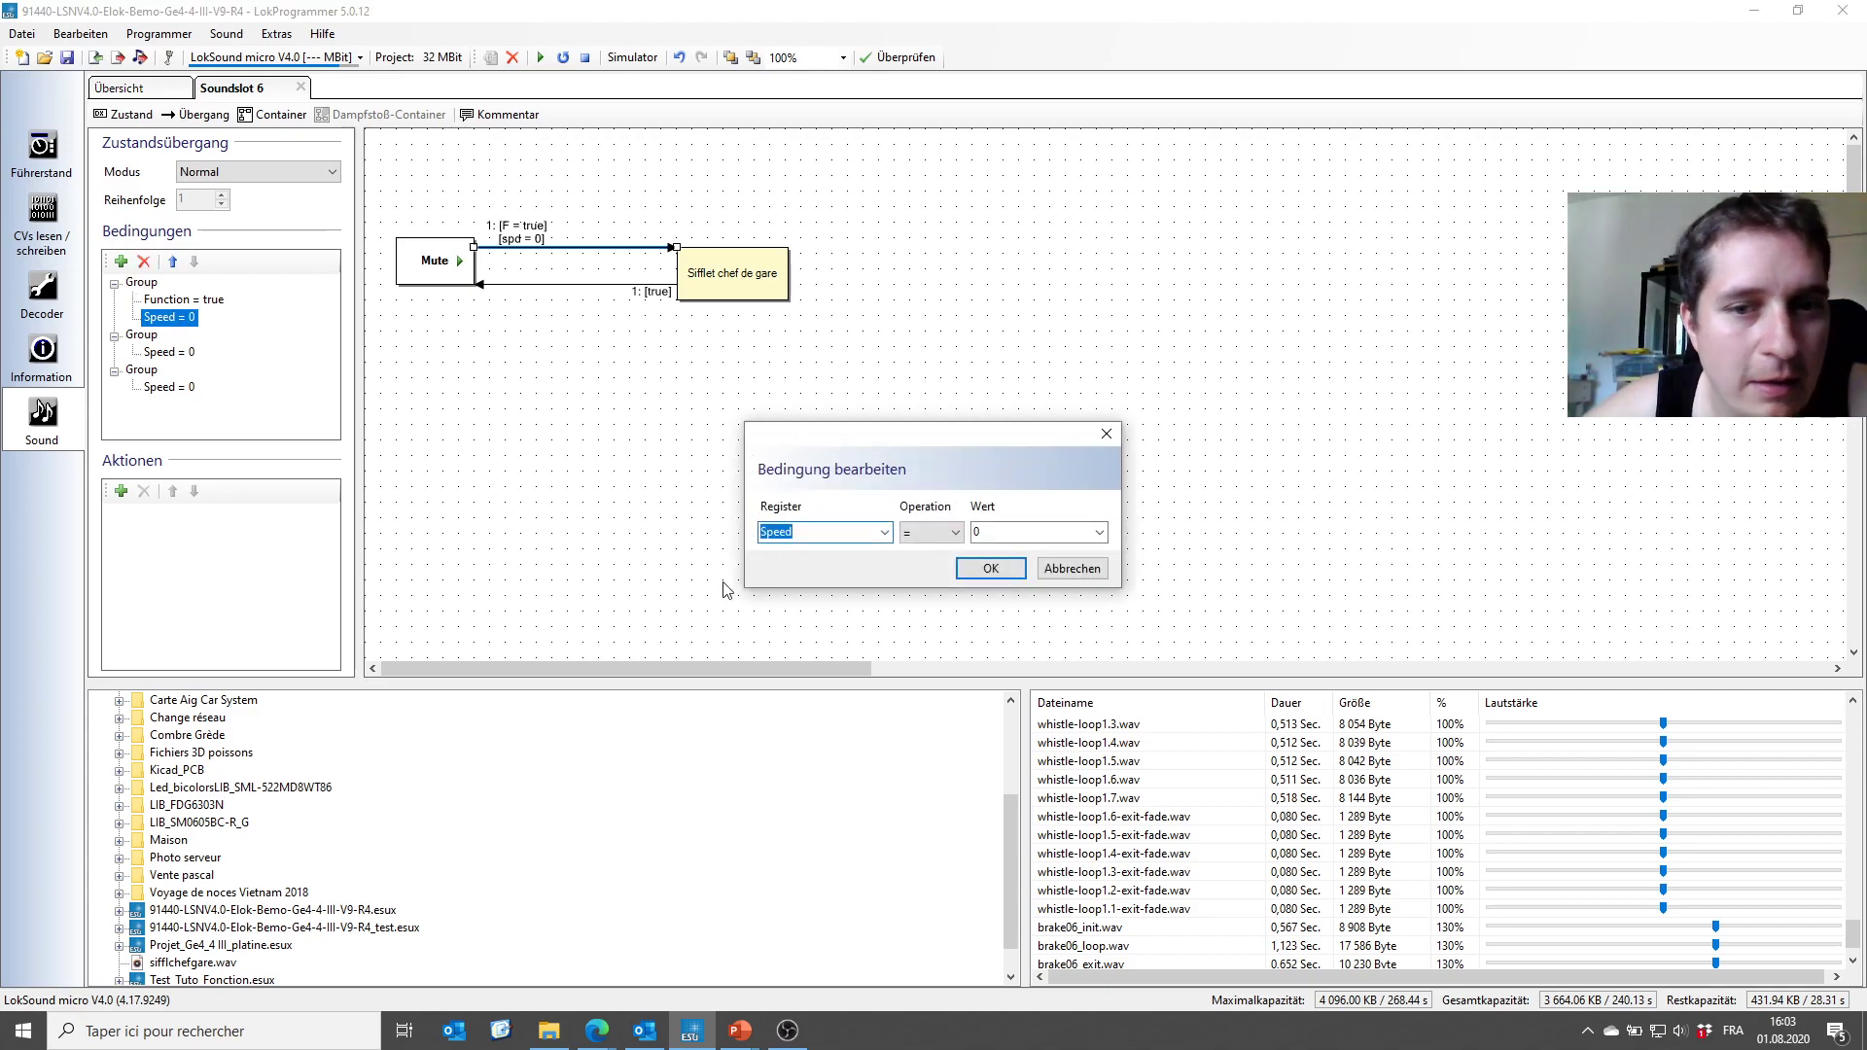
click(989, 568)
Delete the two separate condition groups that contain only Speed = 0.
click(141, 335)
click(144, 261)
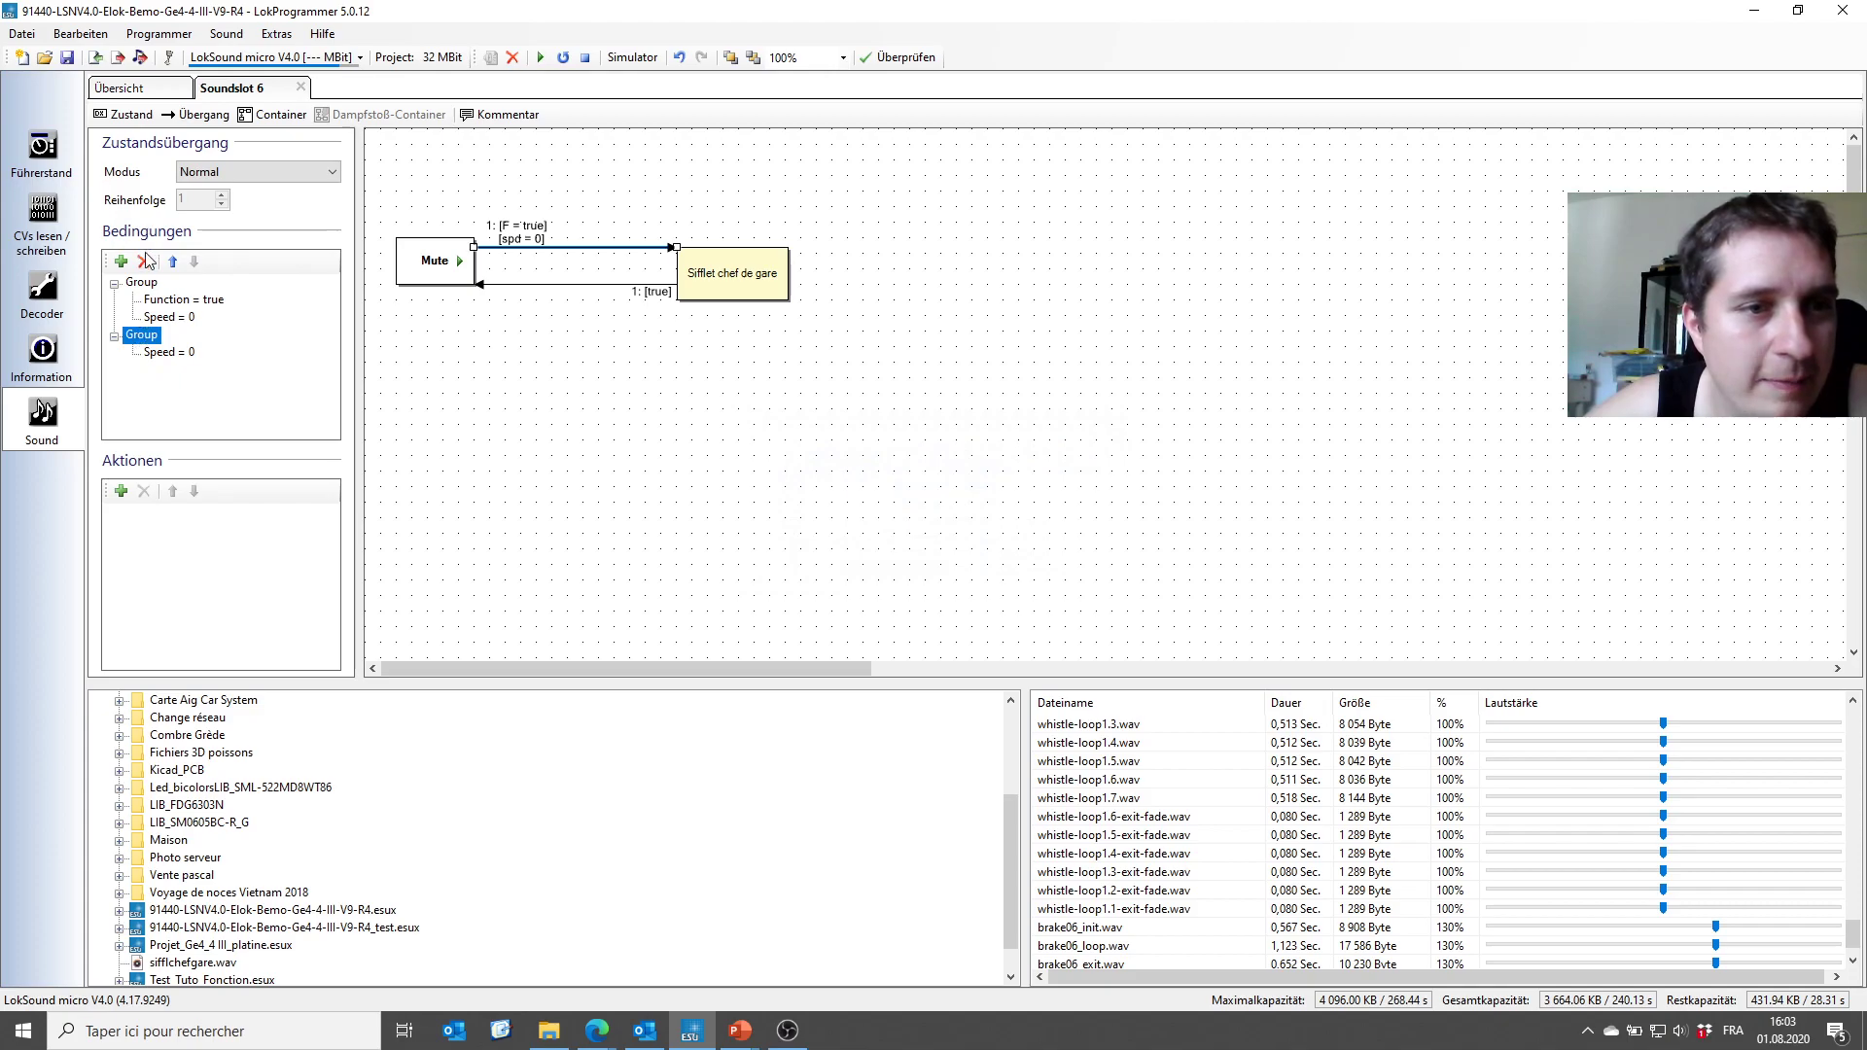
click(146, 267)
Remove Speed = 0 from the remaining condition group and view the settings of the Function = true condition.
click(168, 317)
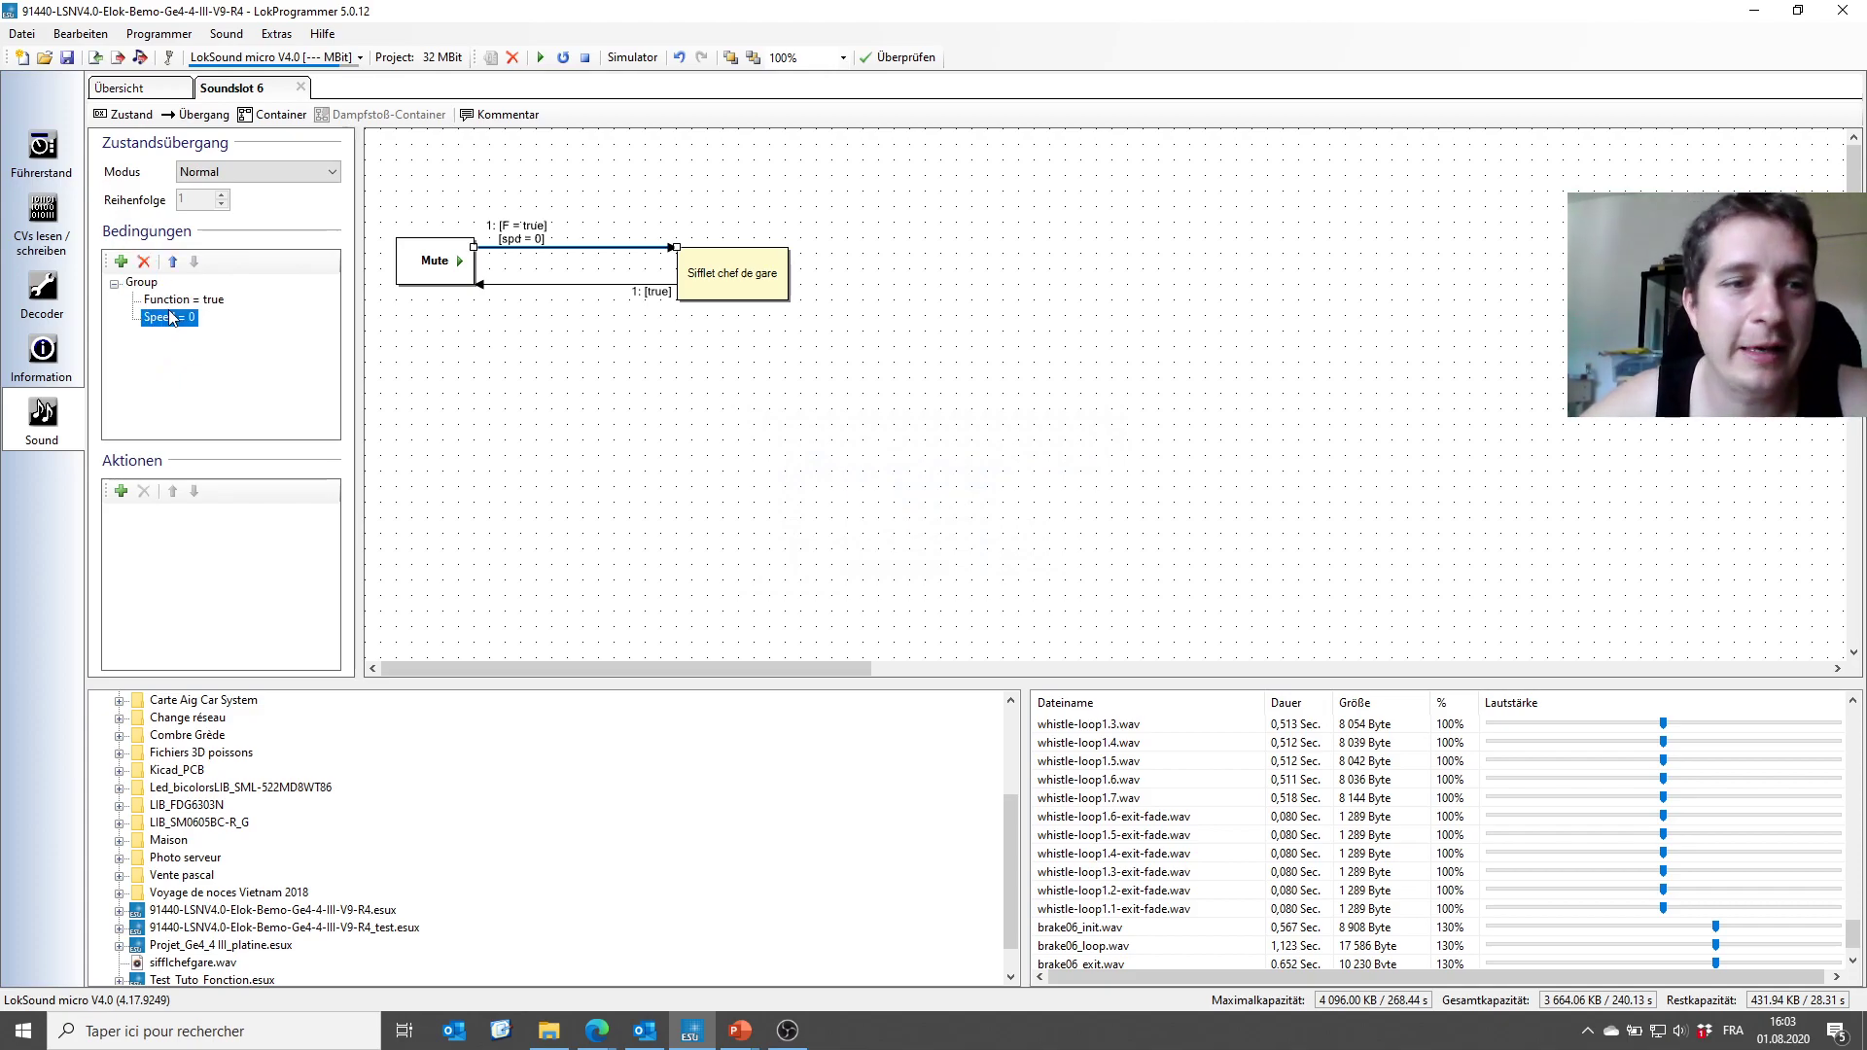
click(143, 263)
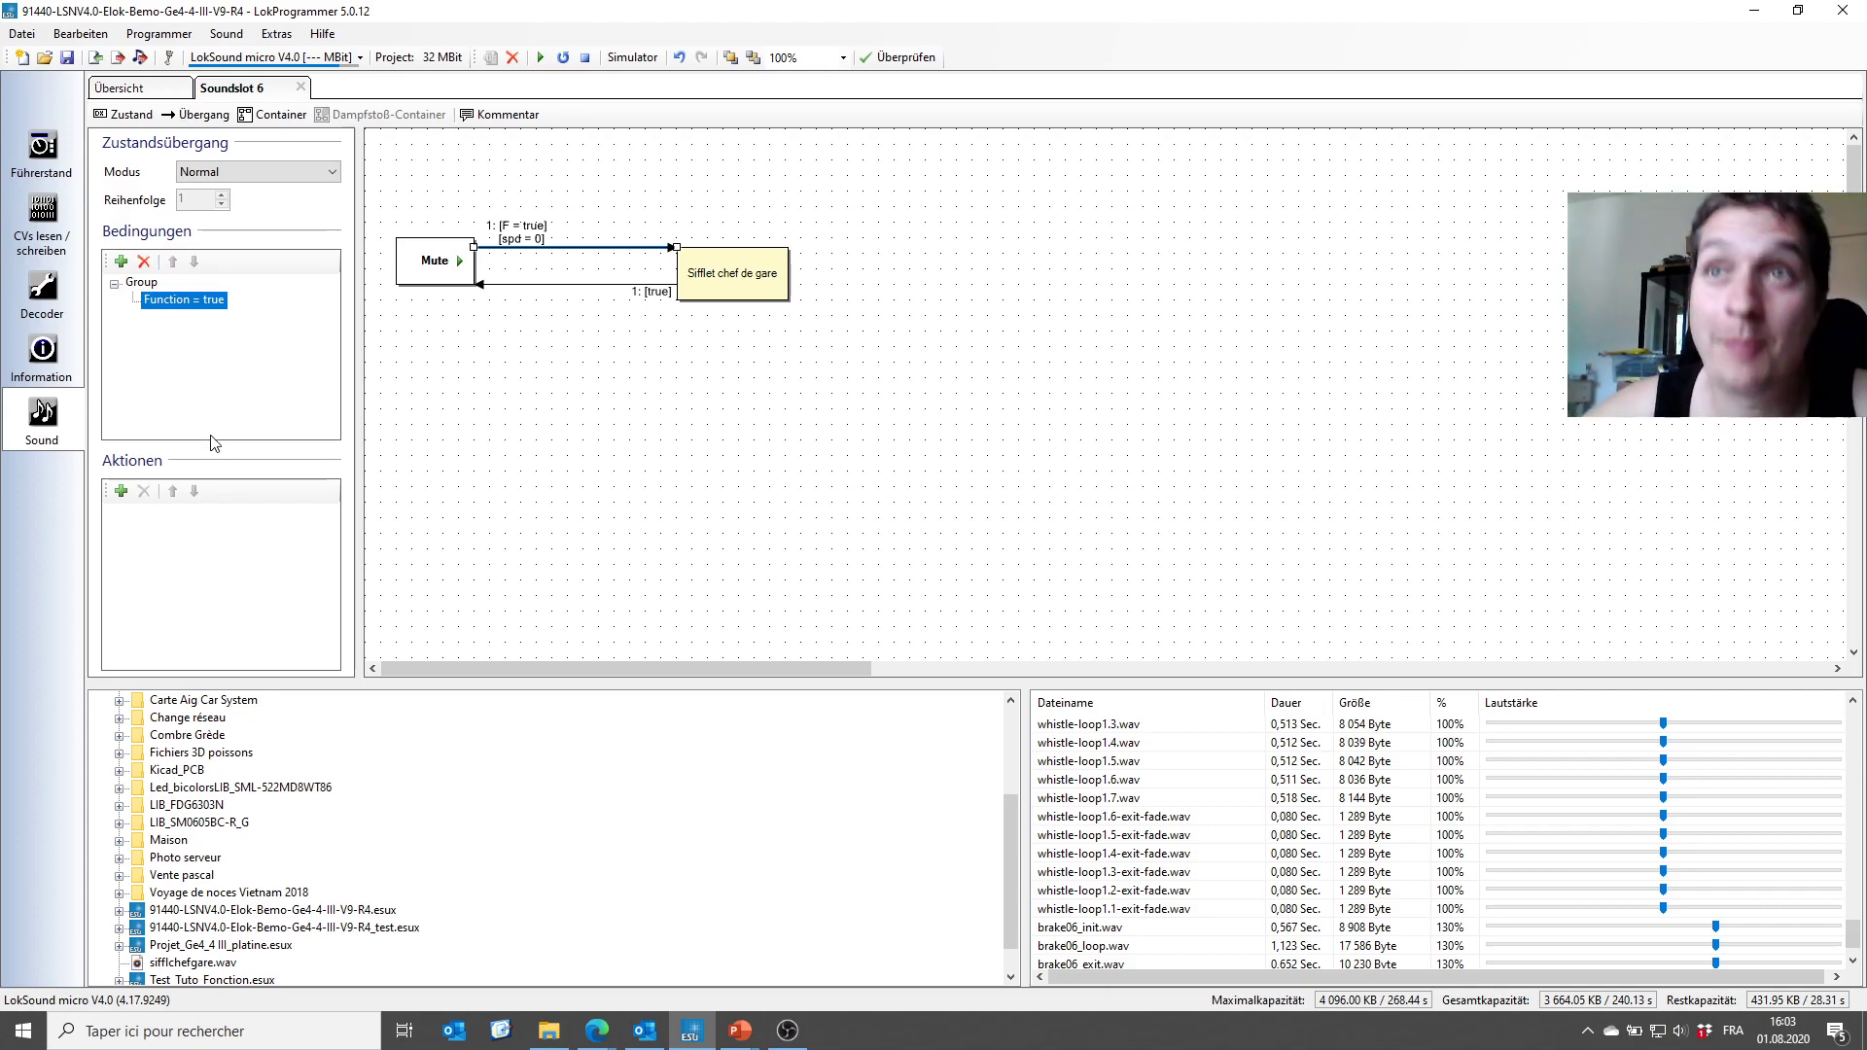
double_click(166, 307)
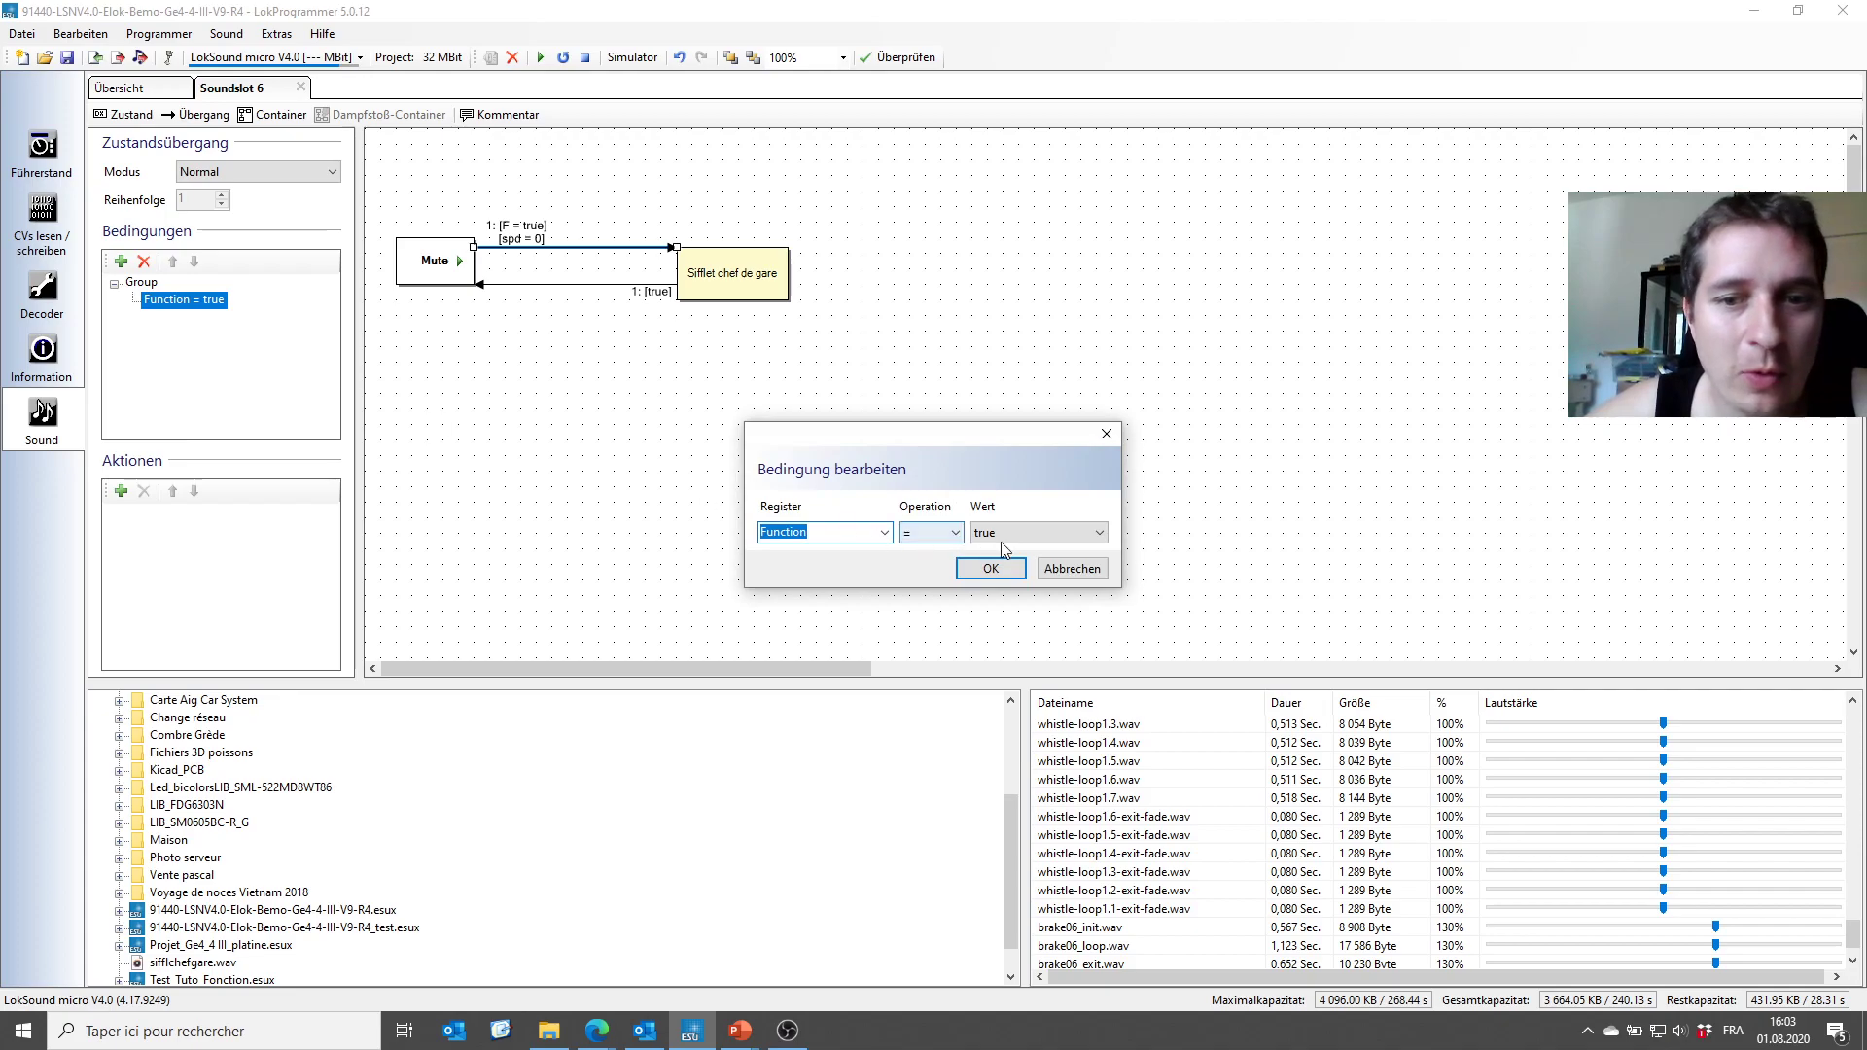
click(1071, 564)
Add the condition Speed = 0 to the group containing Function = true on the transition from Mute to "Sifflet chef de gare".
click(120, 261)
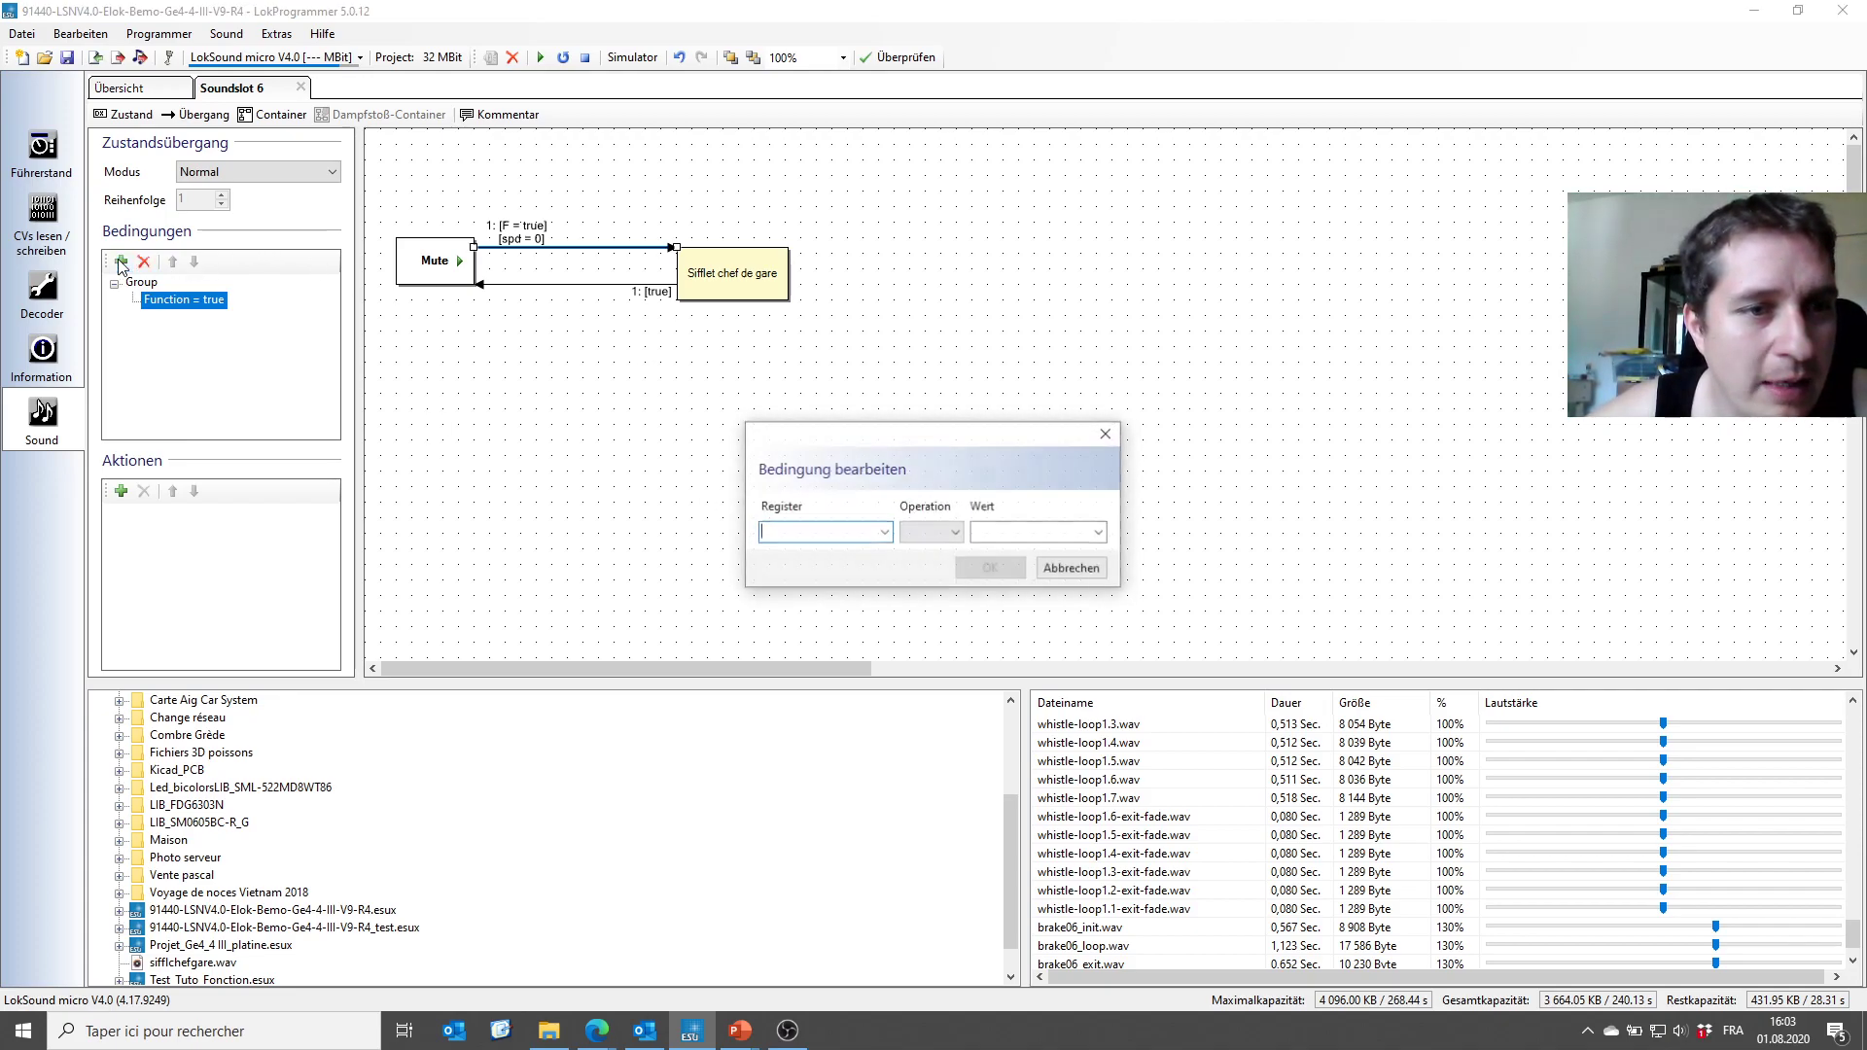
click(884, 532)
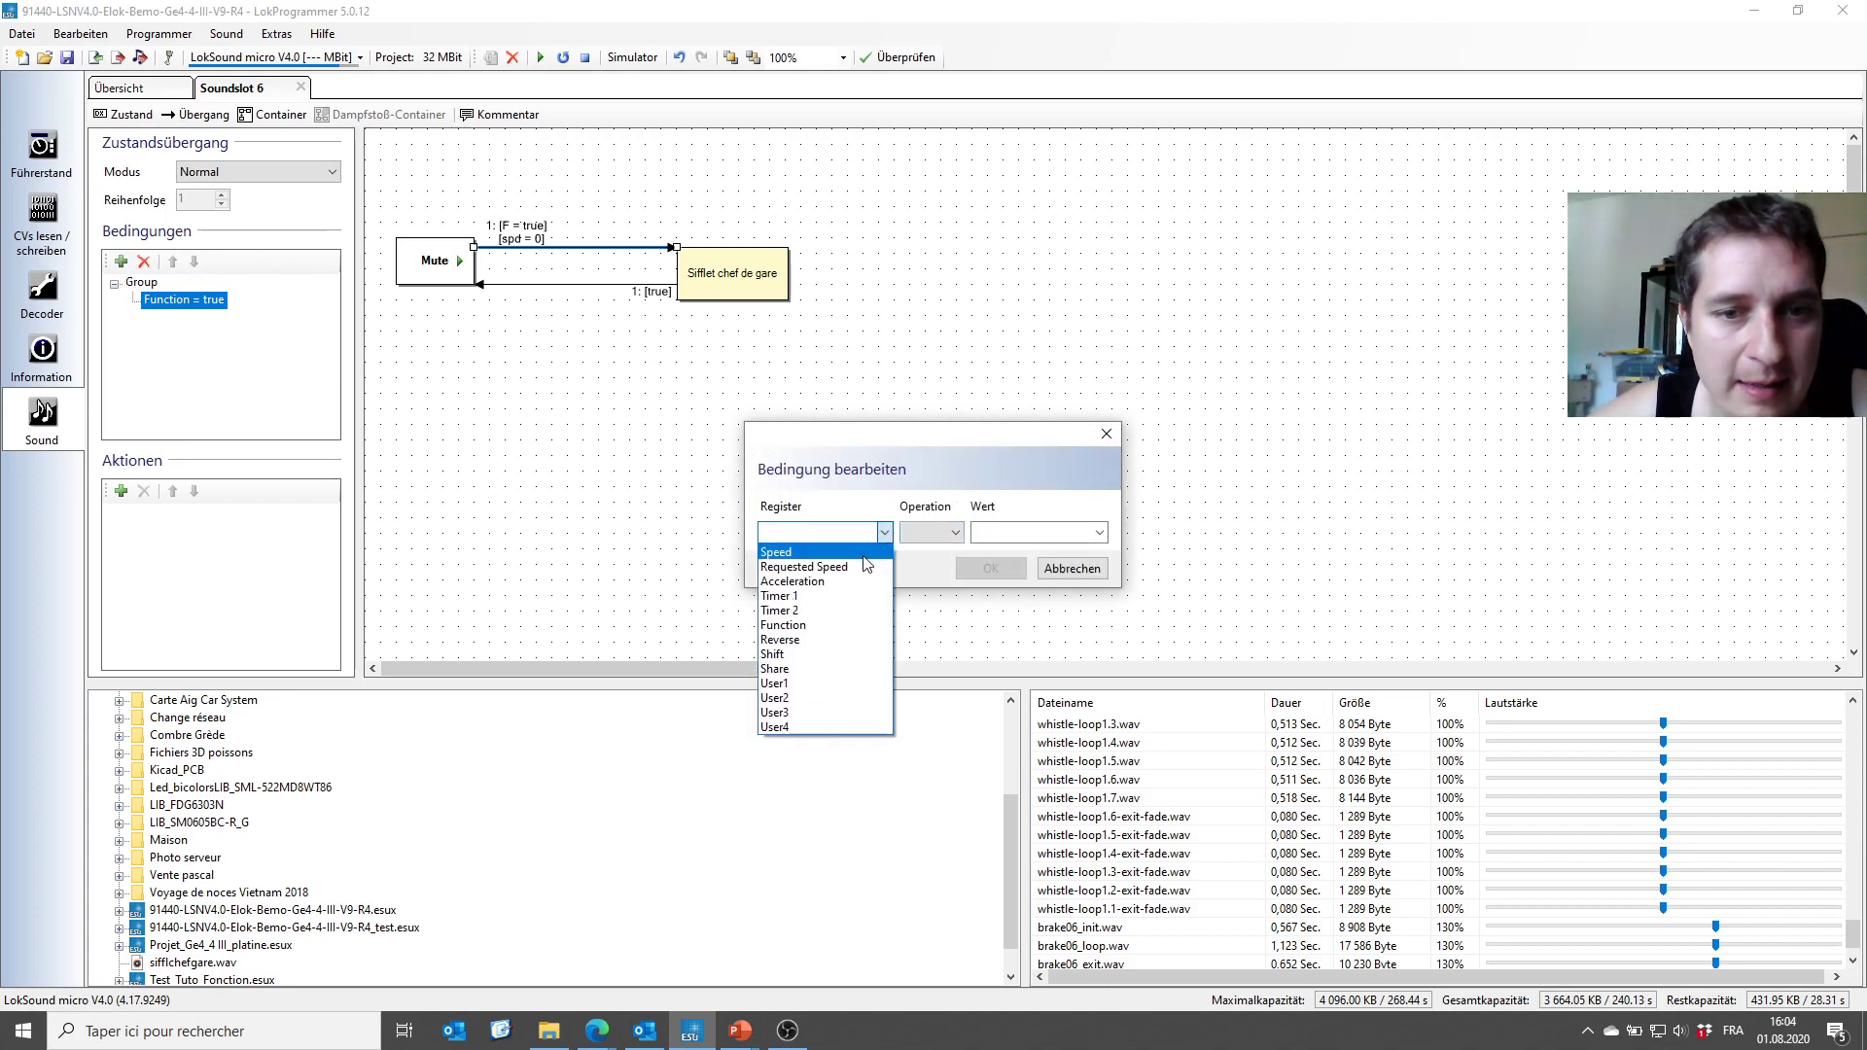
click(783, 549)
click(1016, 532)
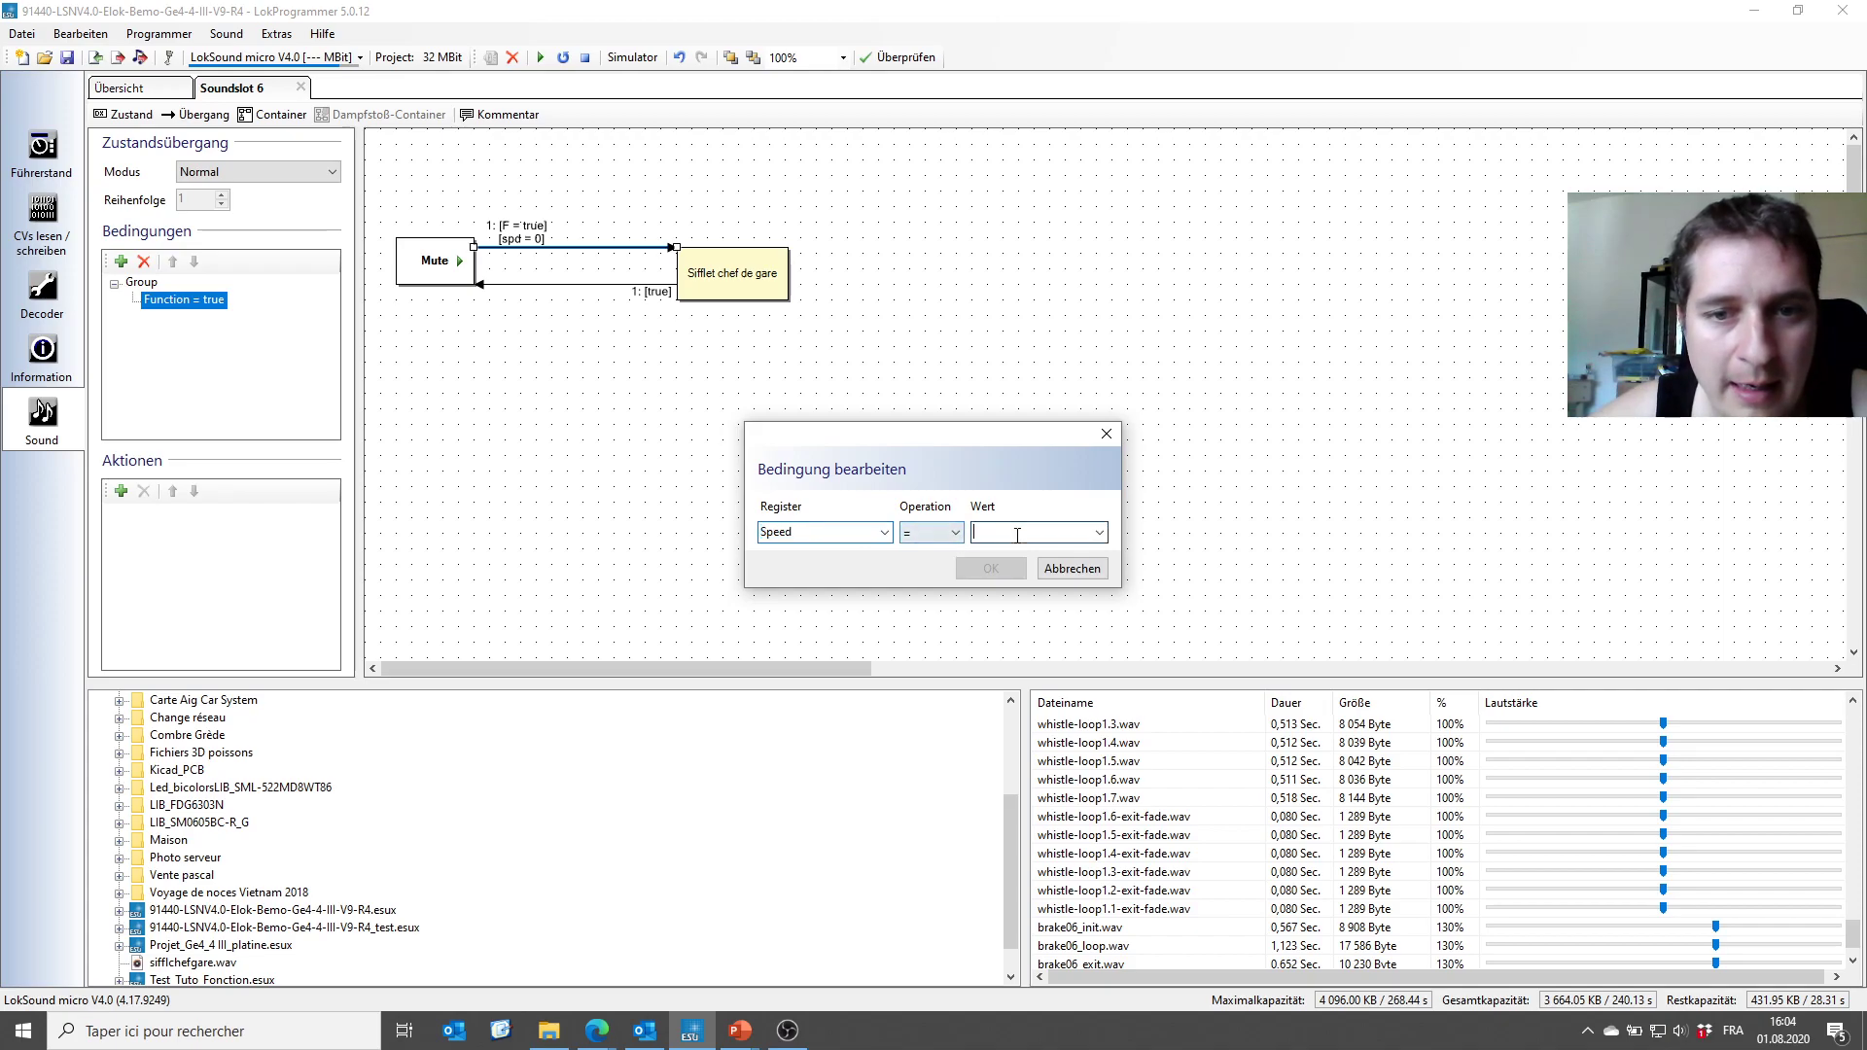
text(0)
click(1016, 567)
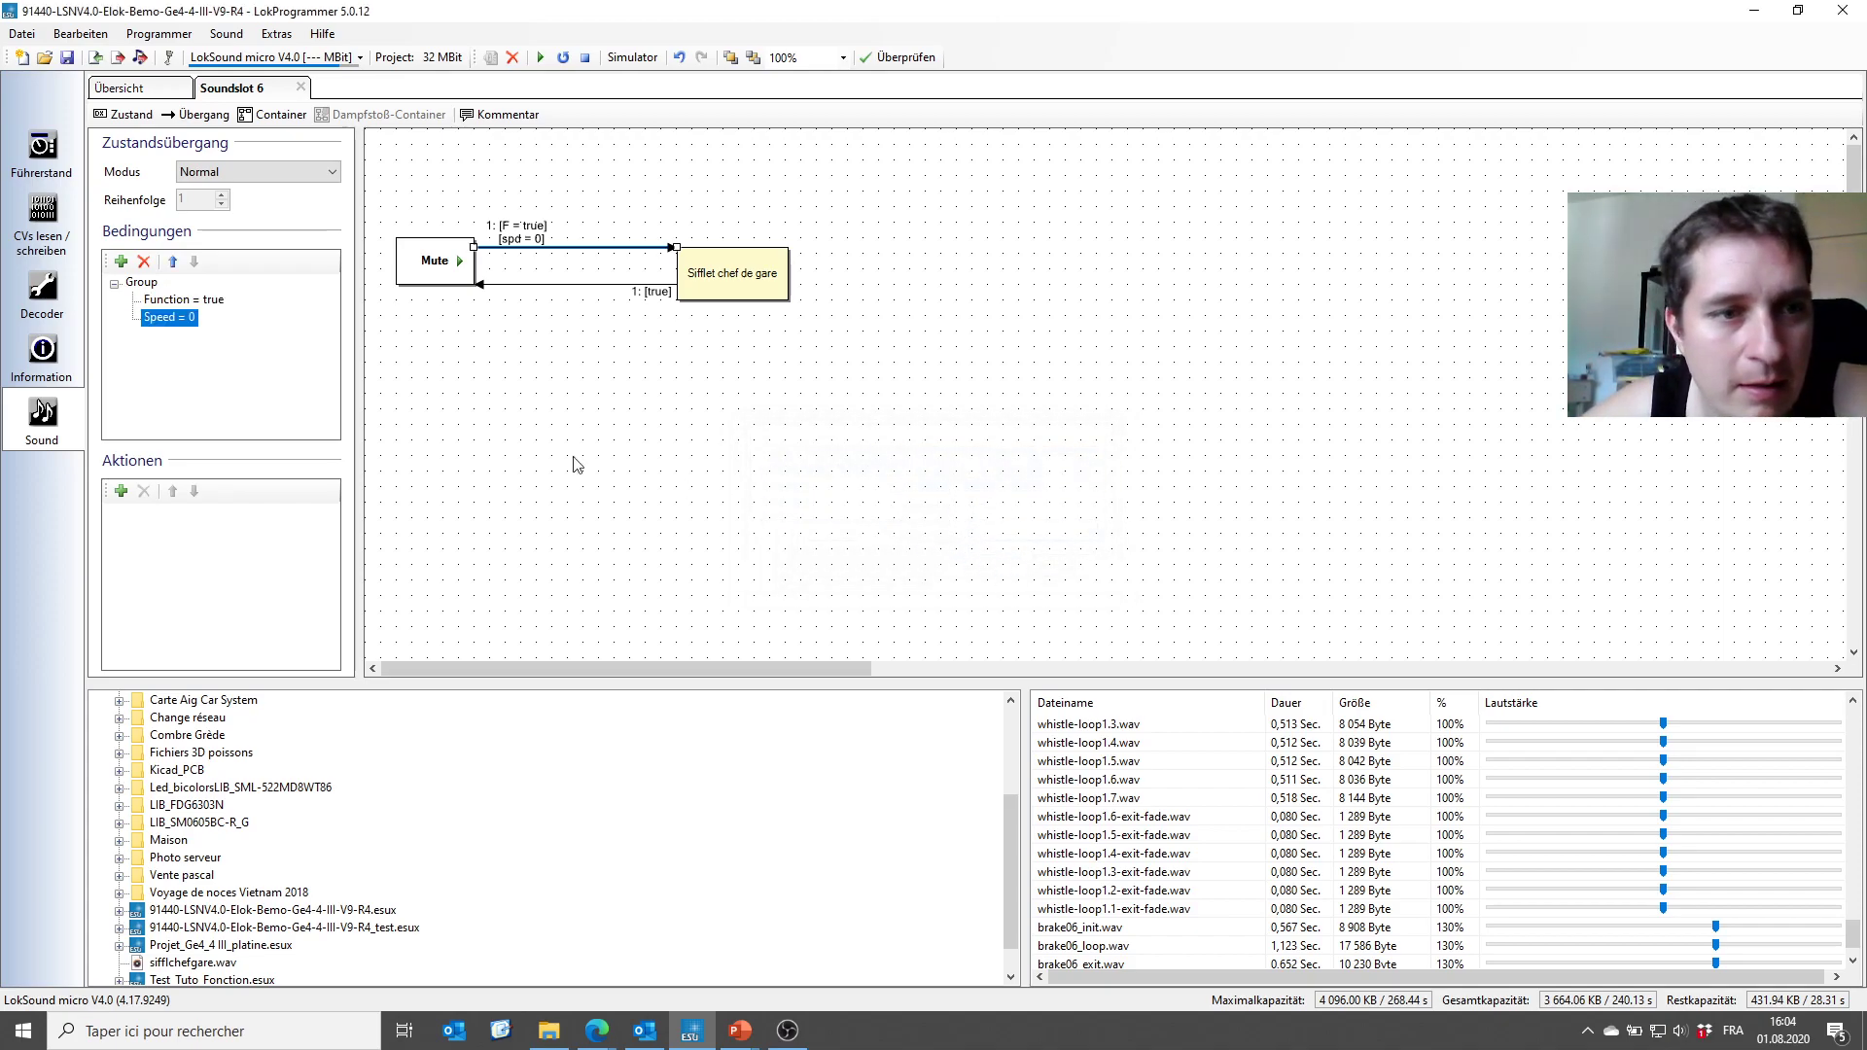
click(496, 398)
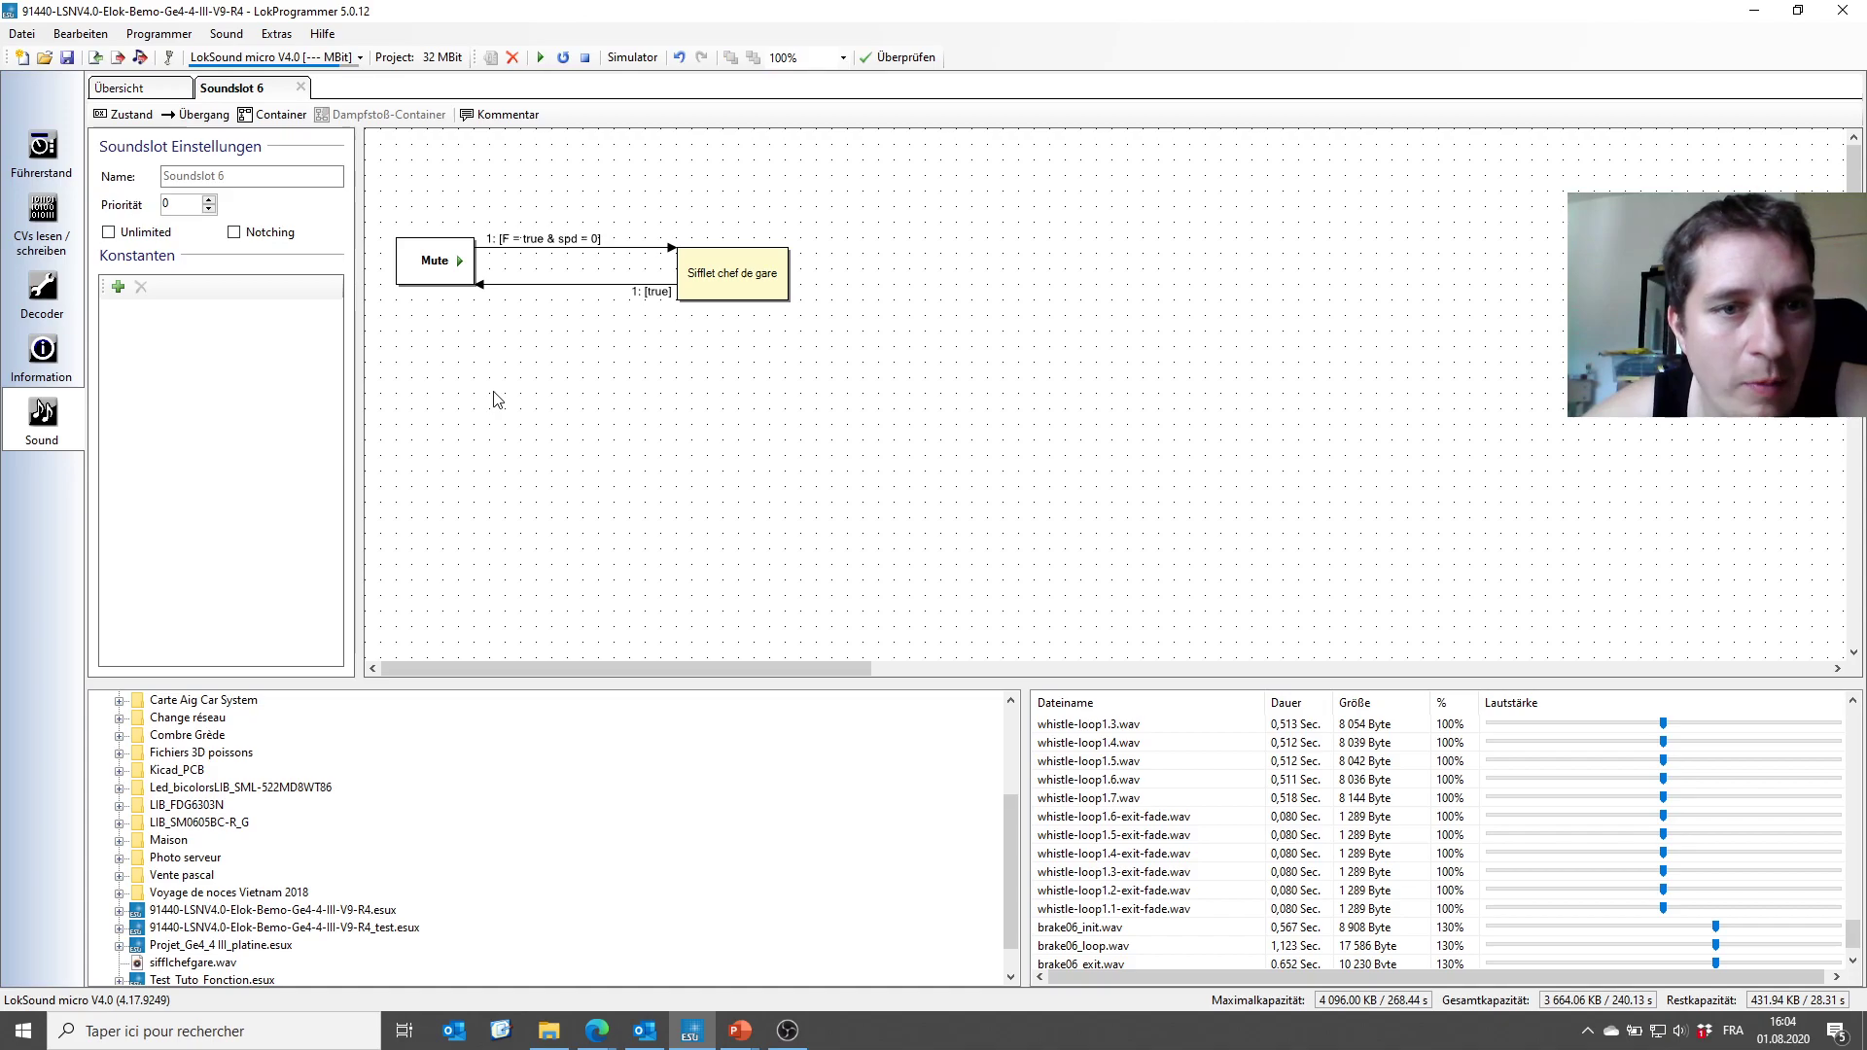
click(583, 248)
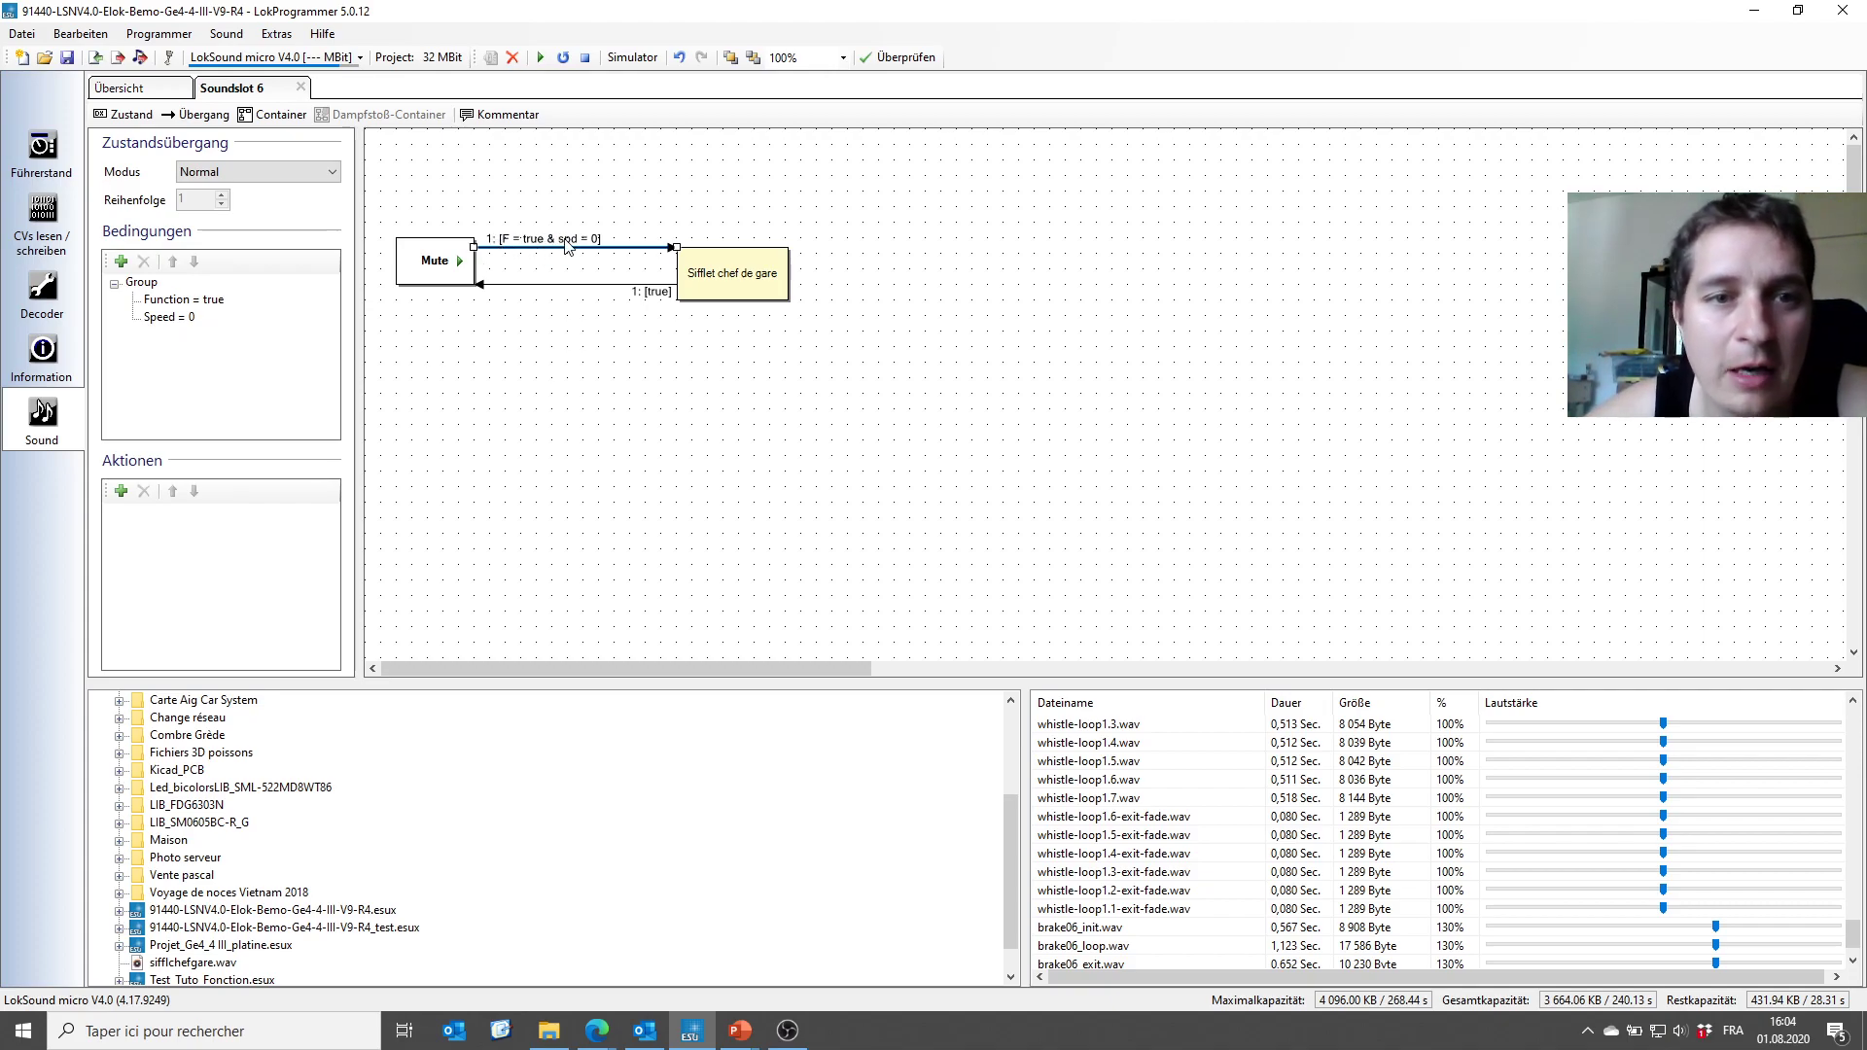
Simulate the sound slot, triggering the function at speed 0 and again at speed 1, and close the simulator.
click(632, 57)
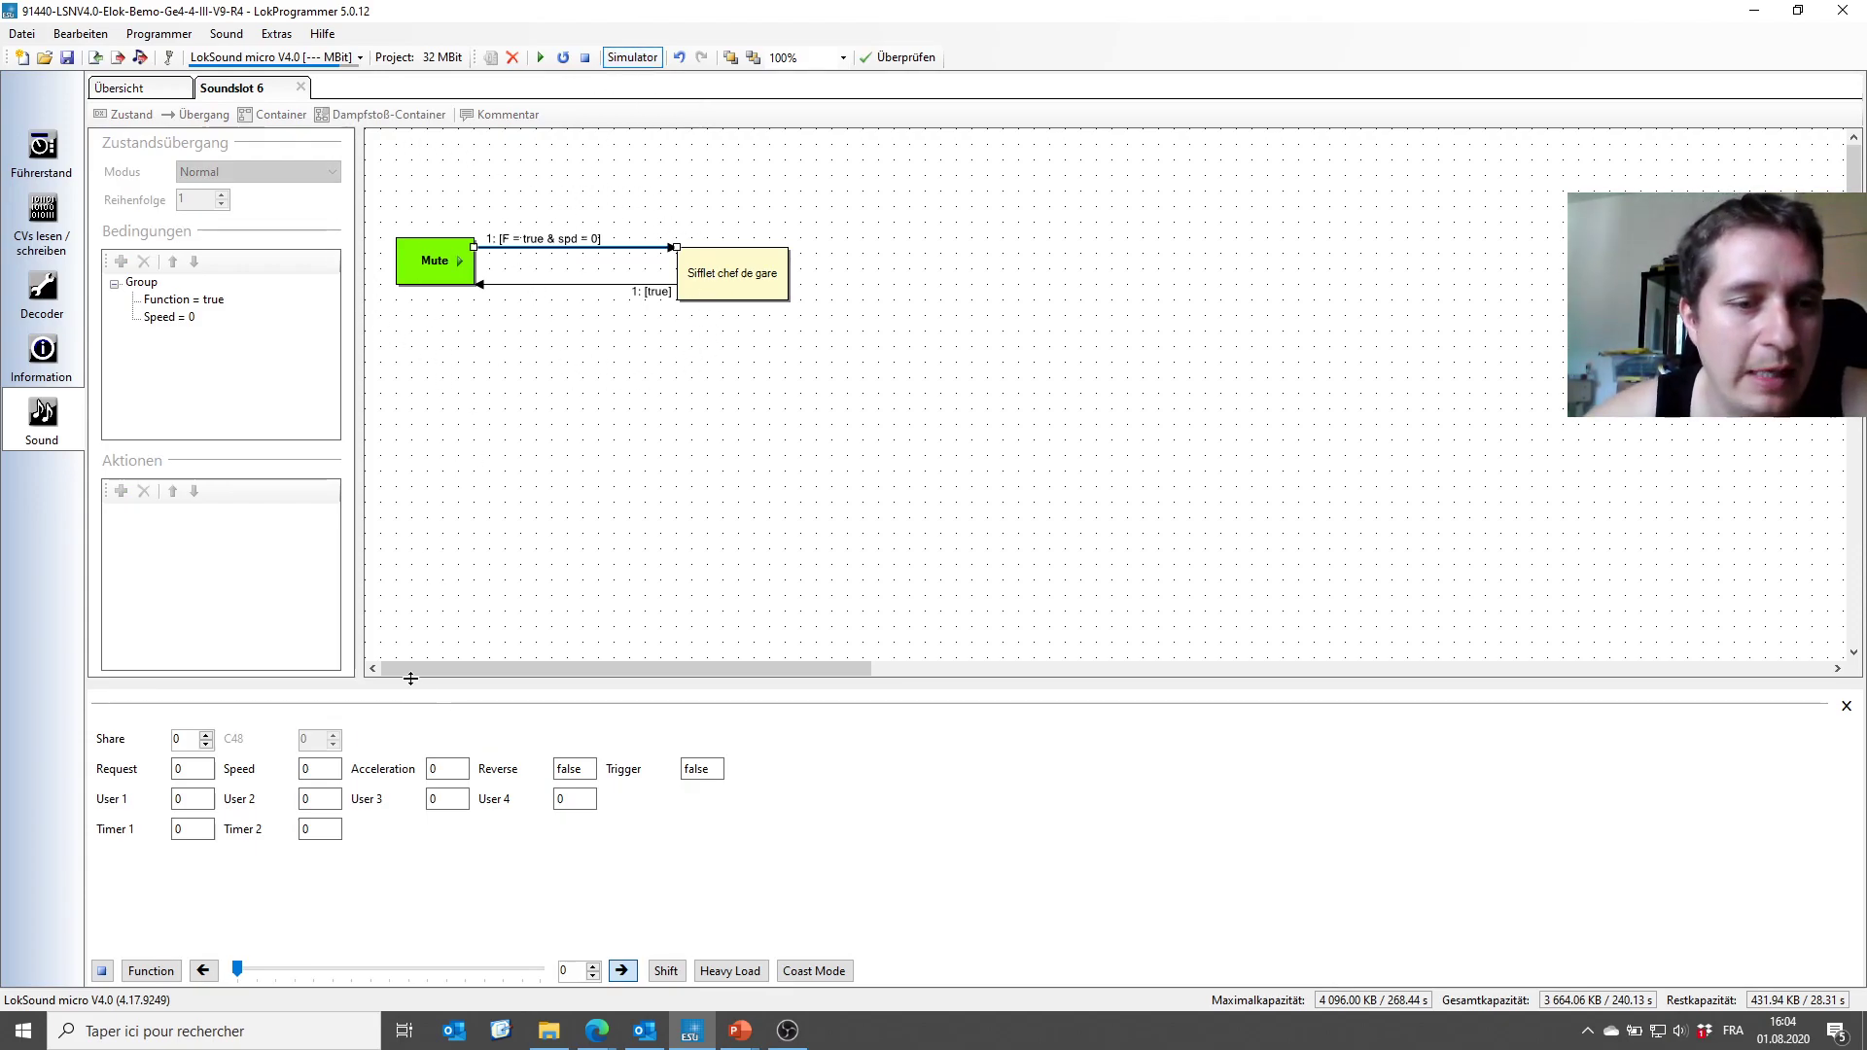
click(146, 971)
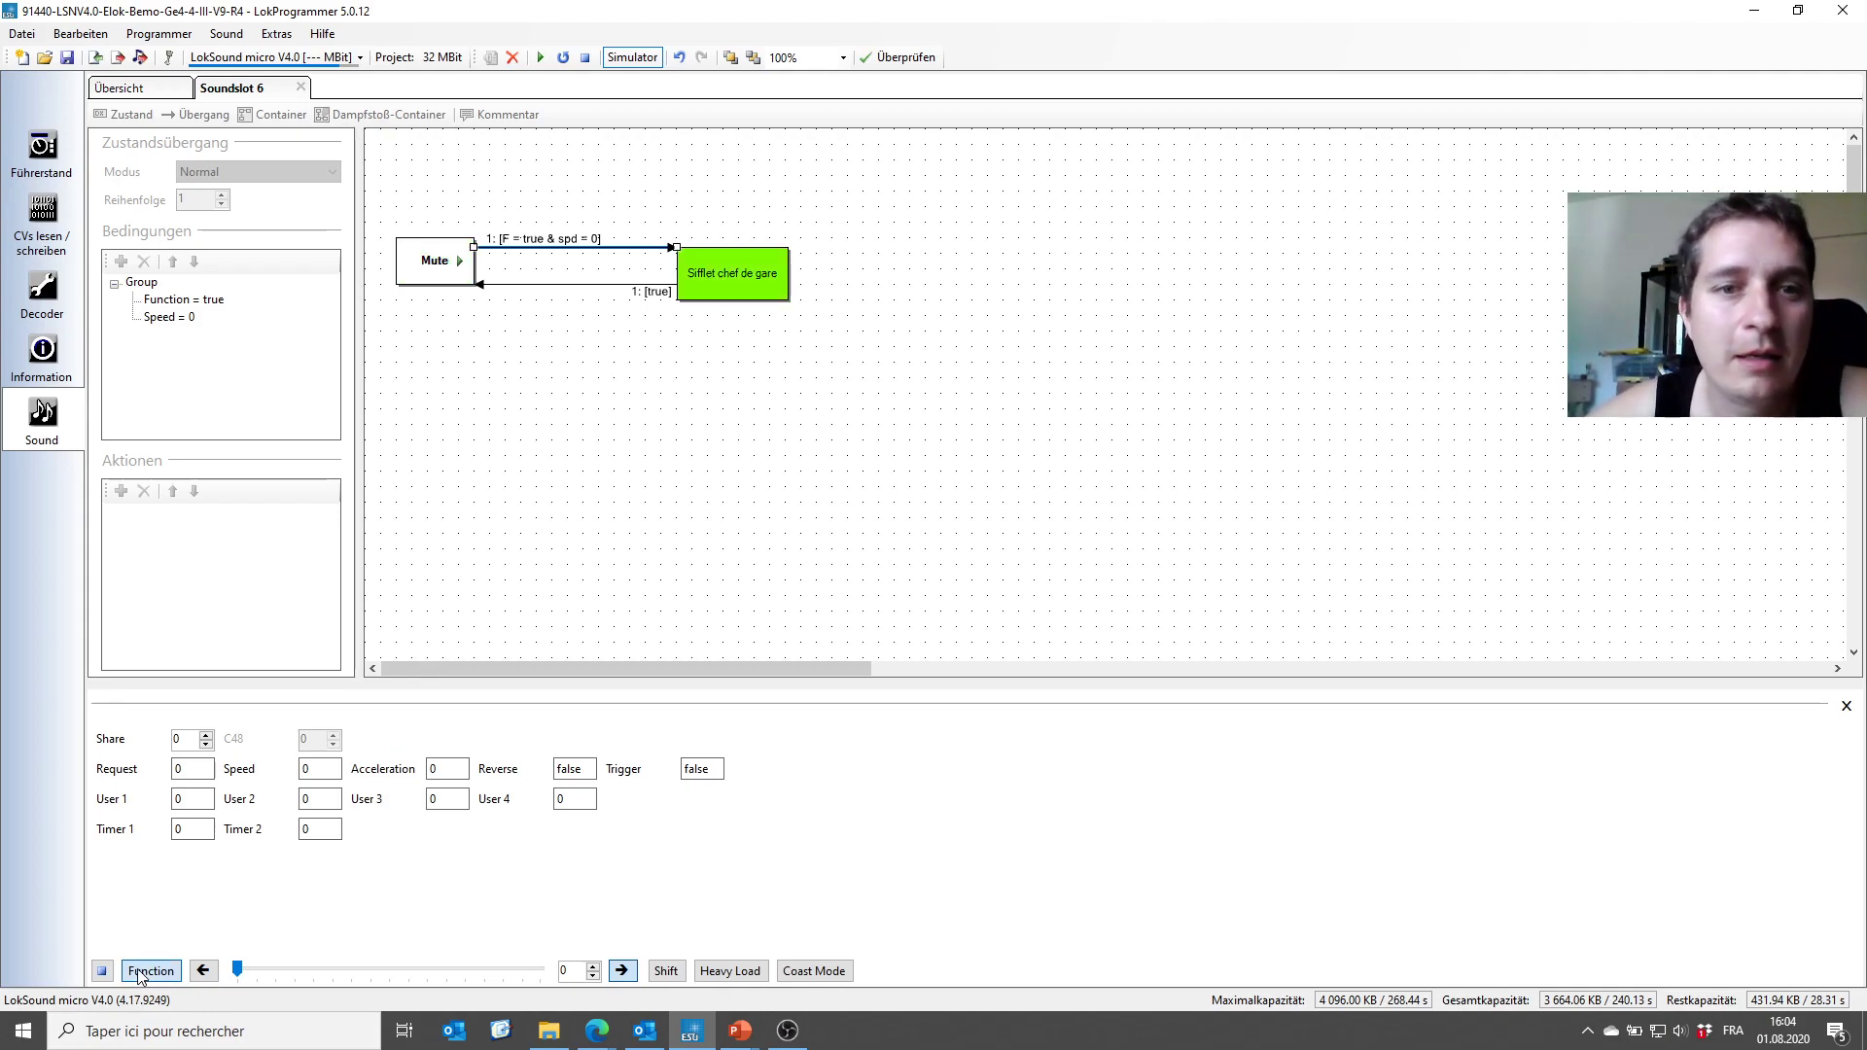
click(238, 969)
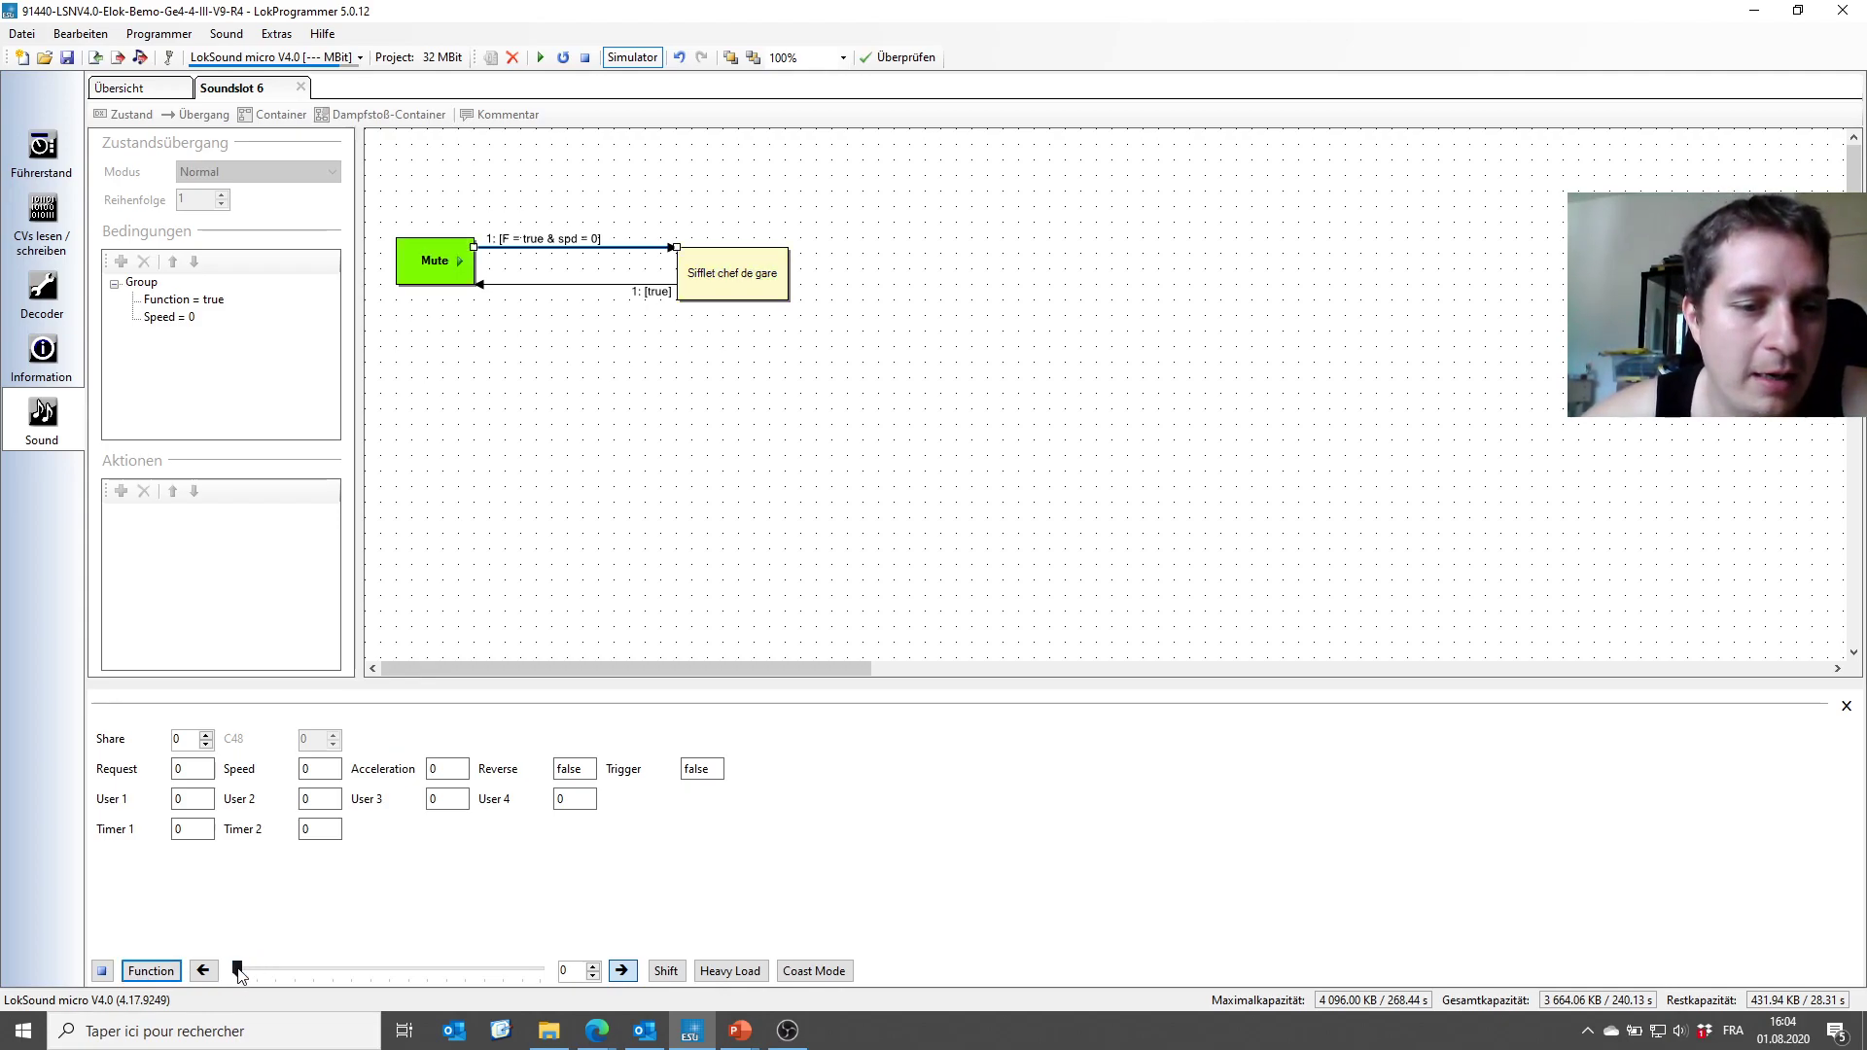
drag(237, 973, 239, 973)
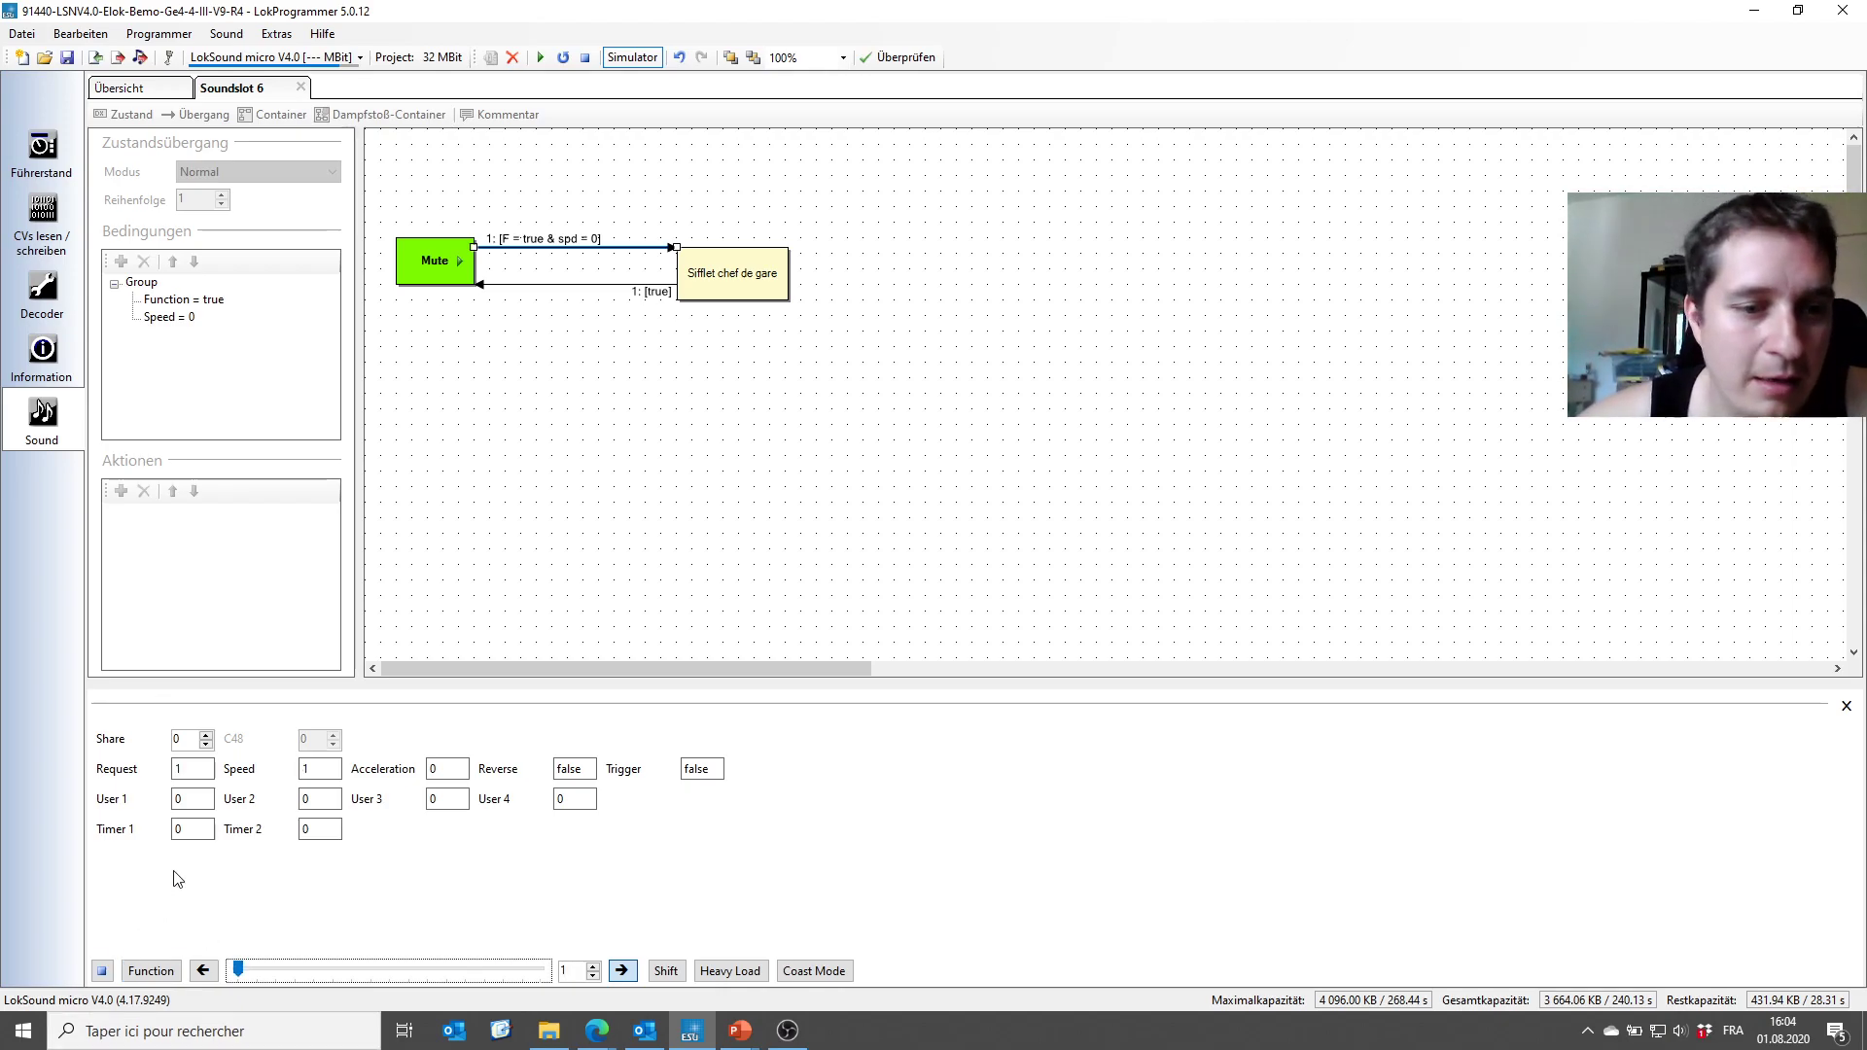
click(165, 970)
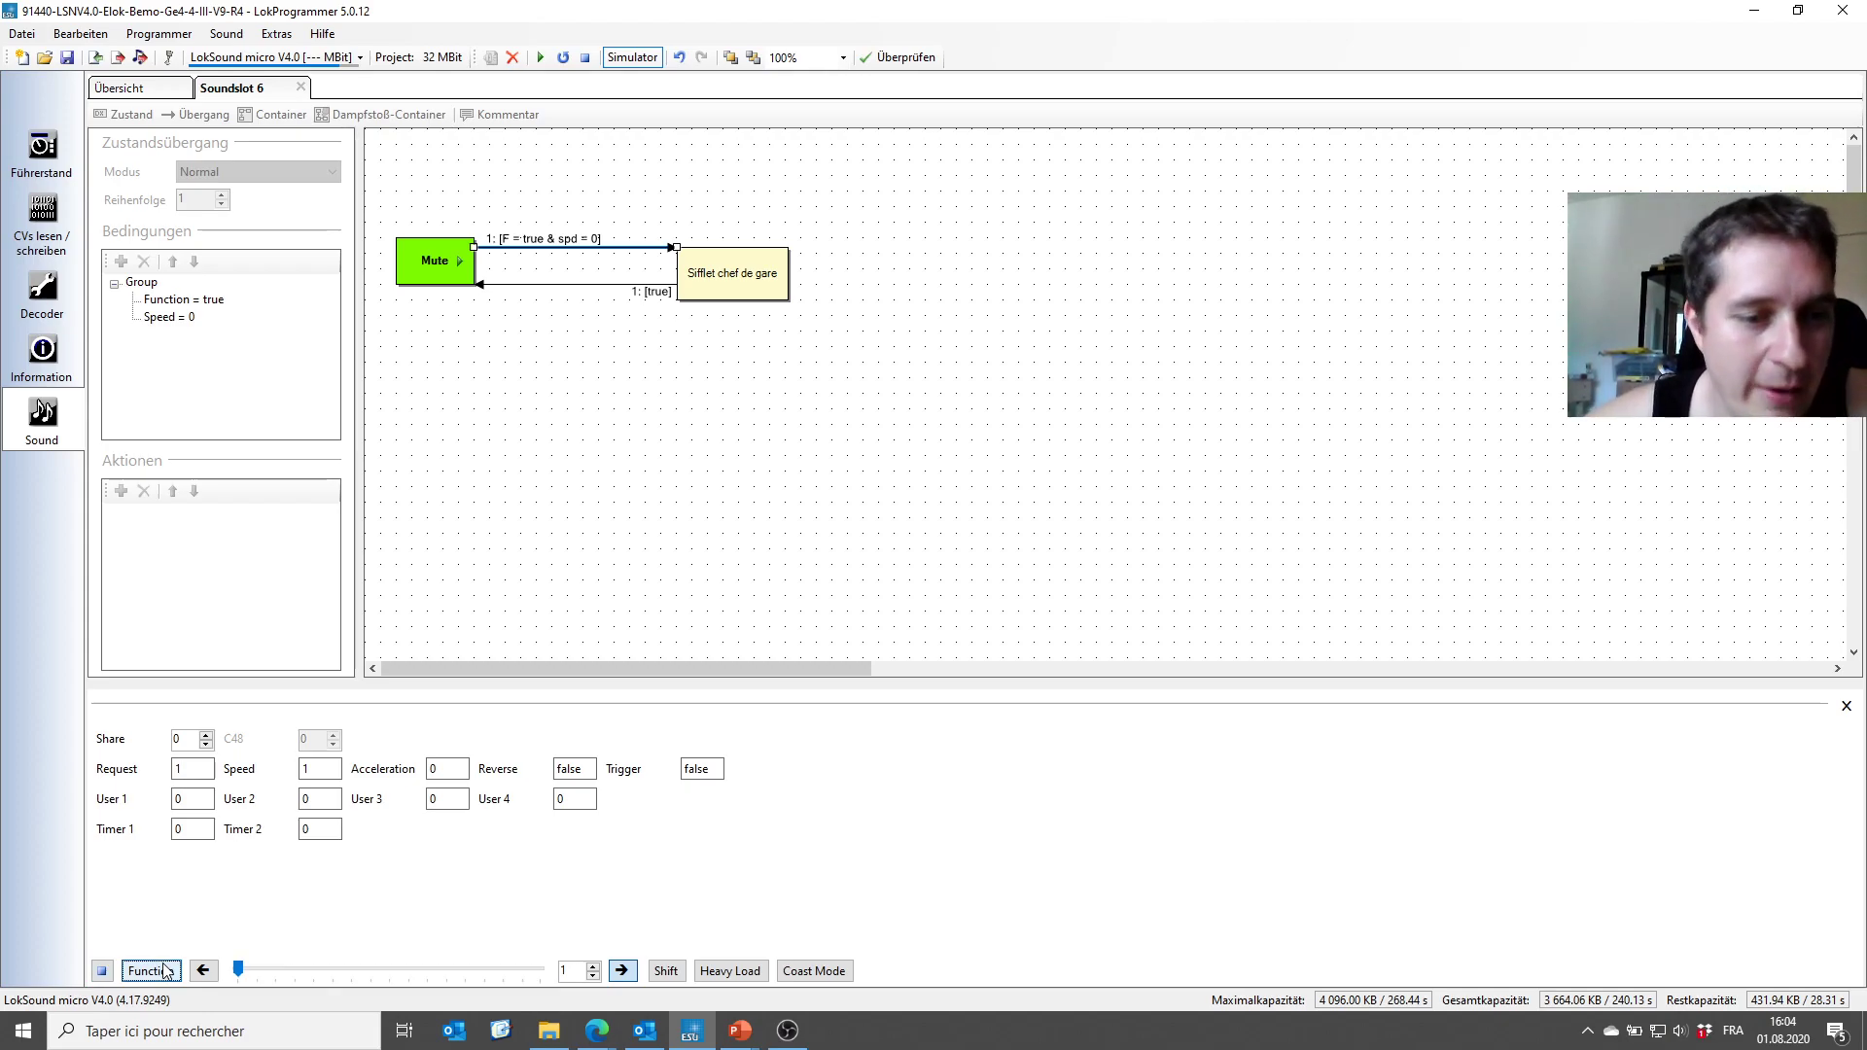
click(239, 970)
click(632, 58)
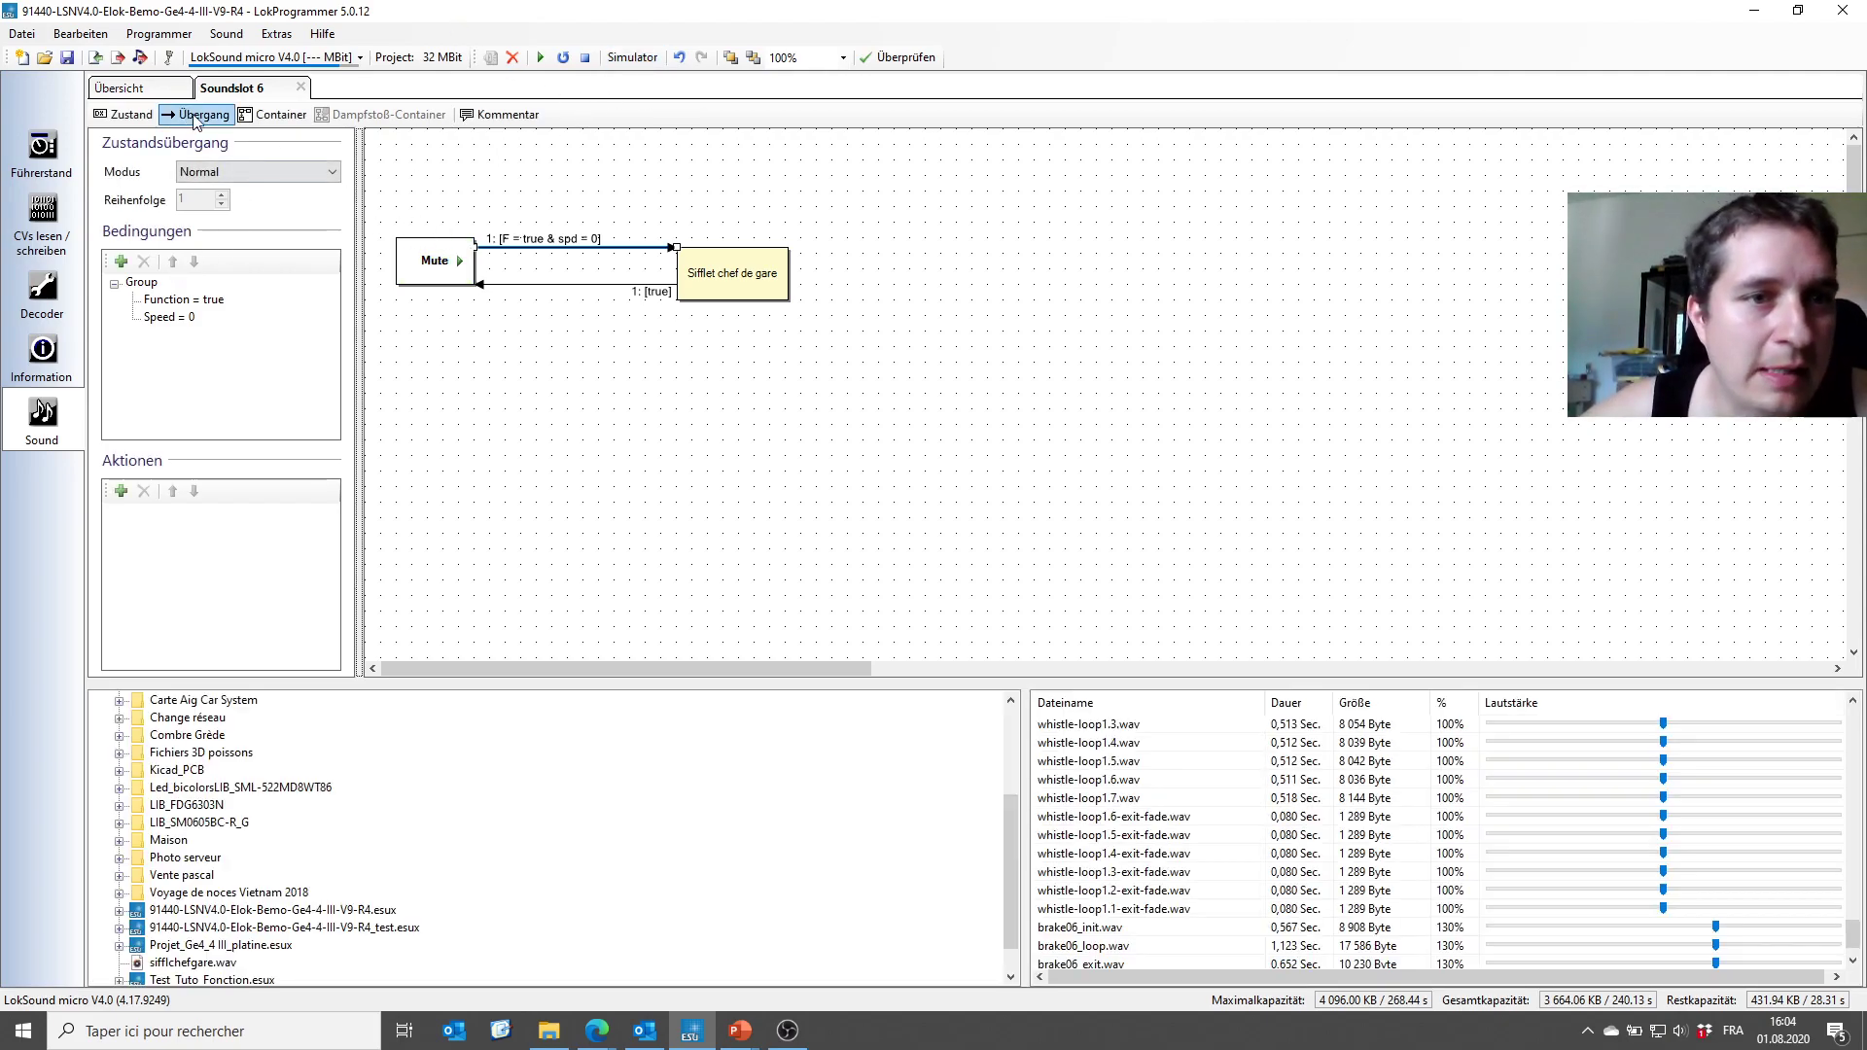
Rename sound slot 6 to "SiffletChefGare", check the name in the sound project overview, and return to the slot diagram.
click(442, 262)
click(447, 178)
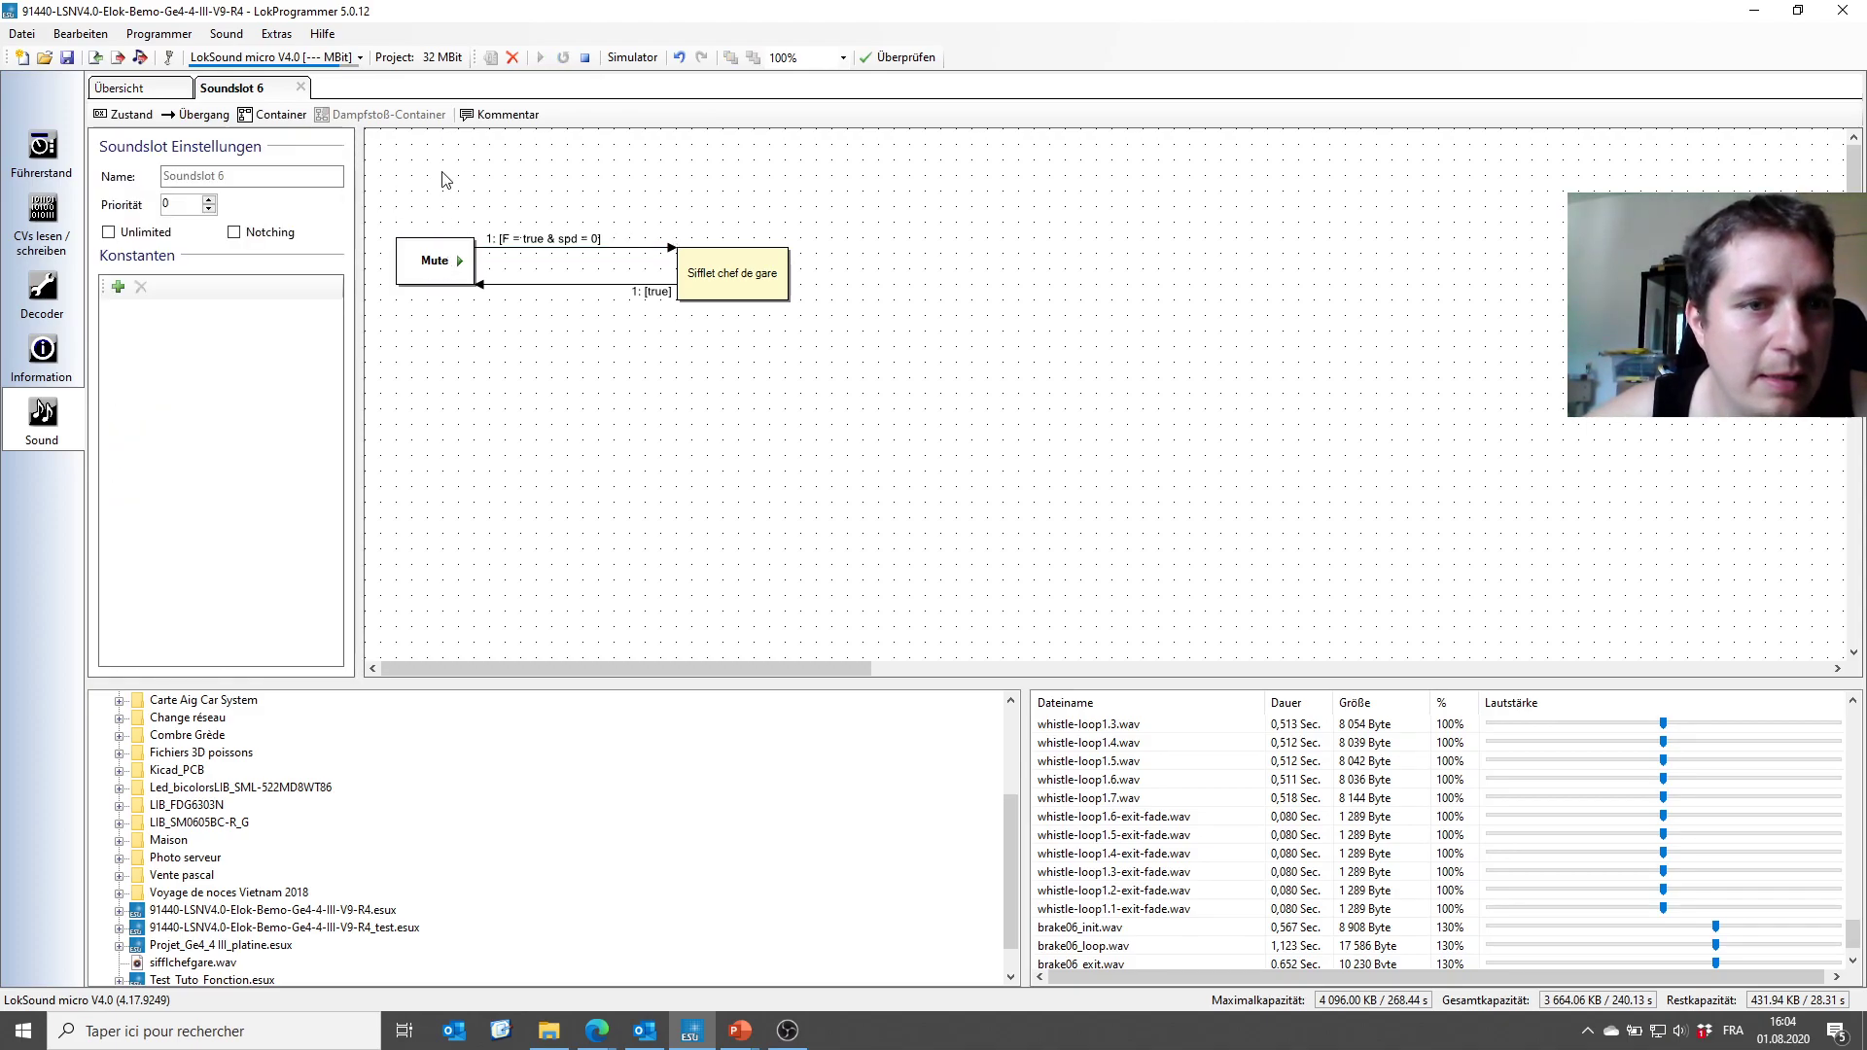
click(241, 173)
text(Sifflet)
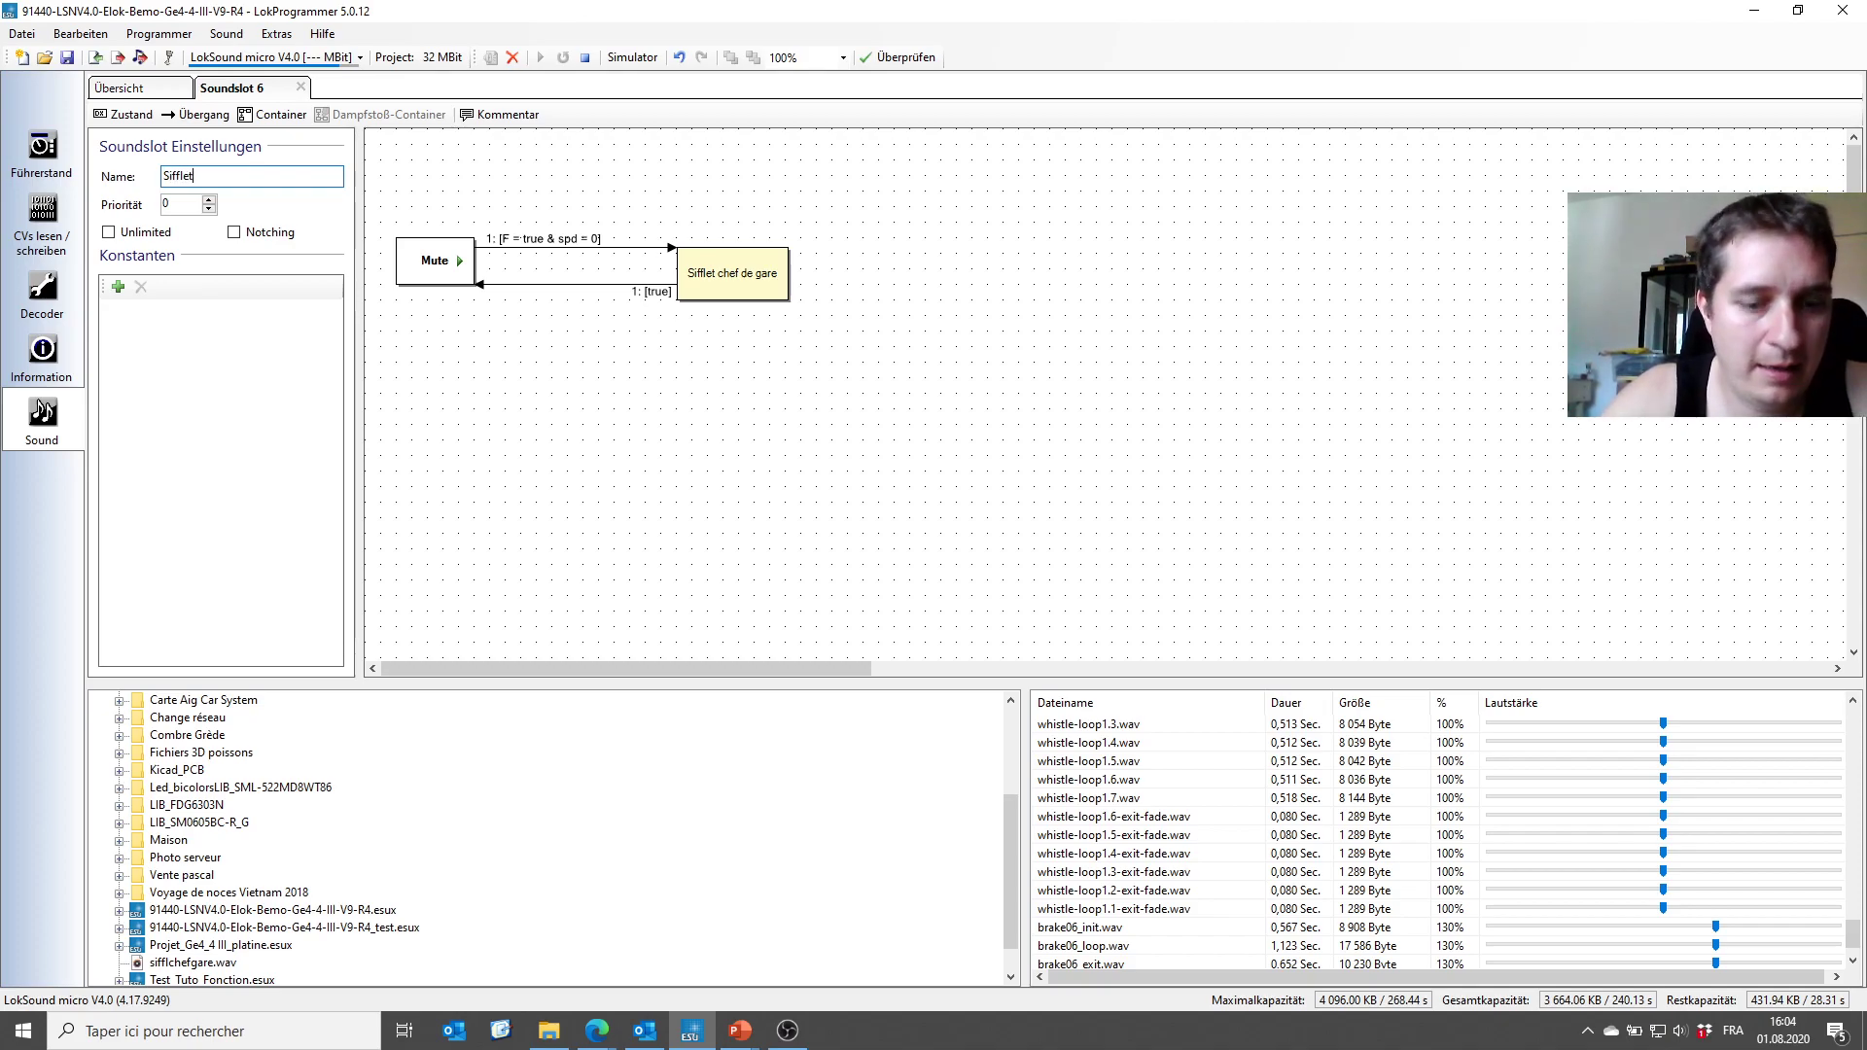
text(ChefGare)
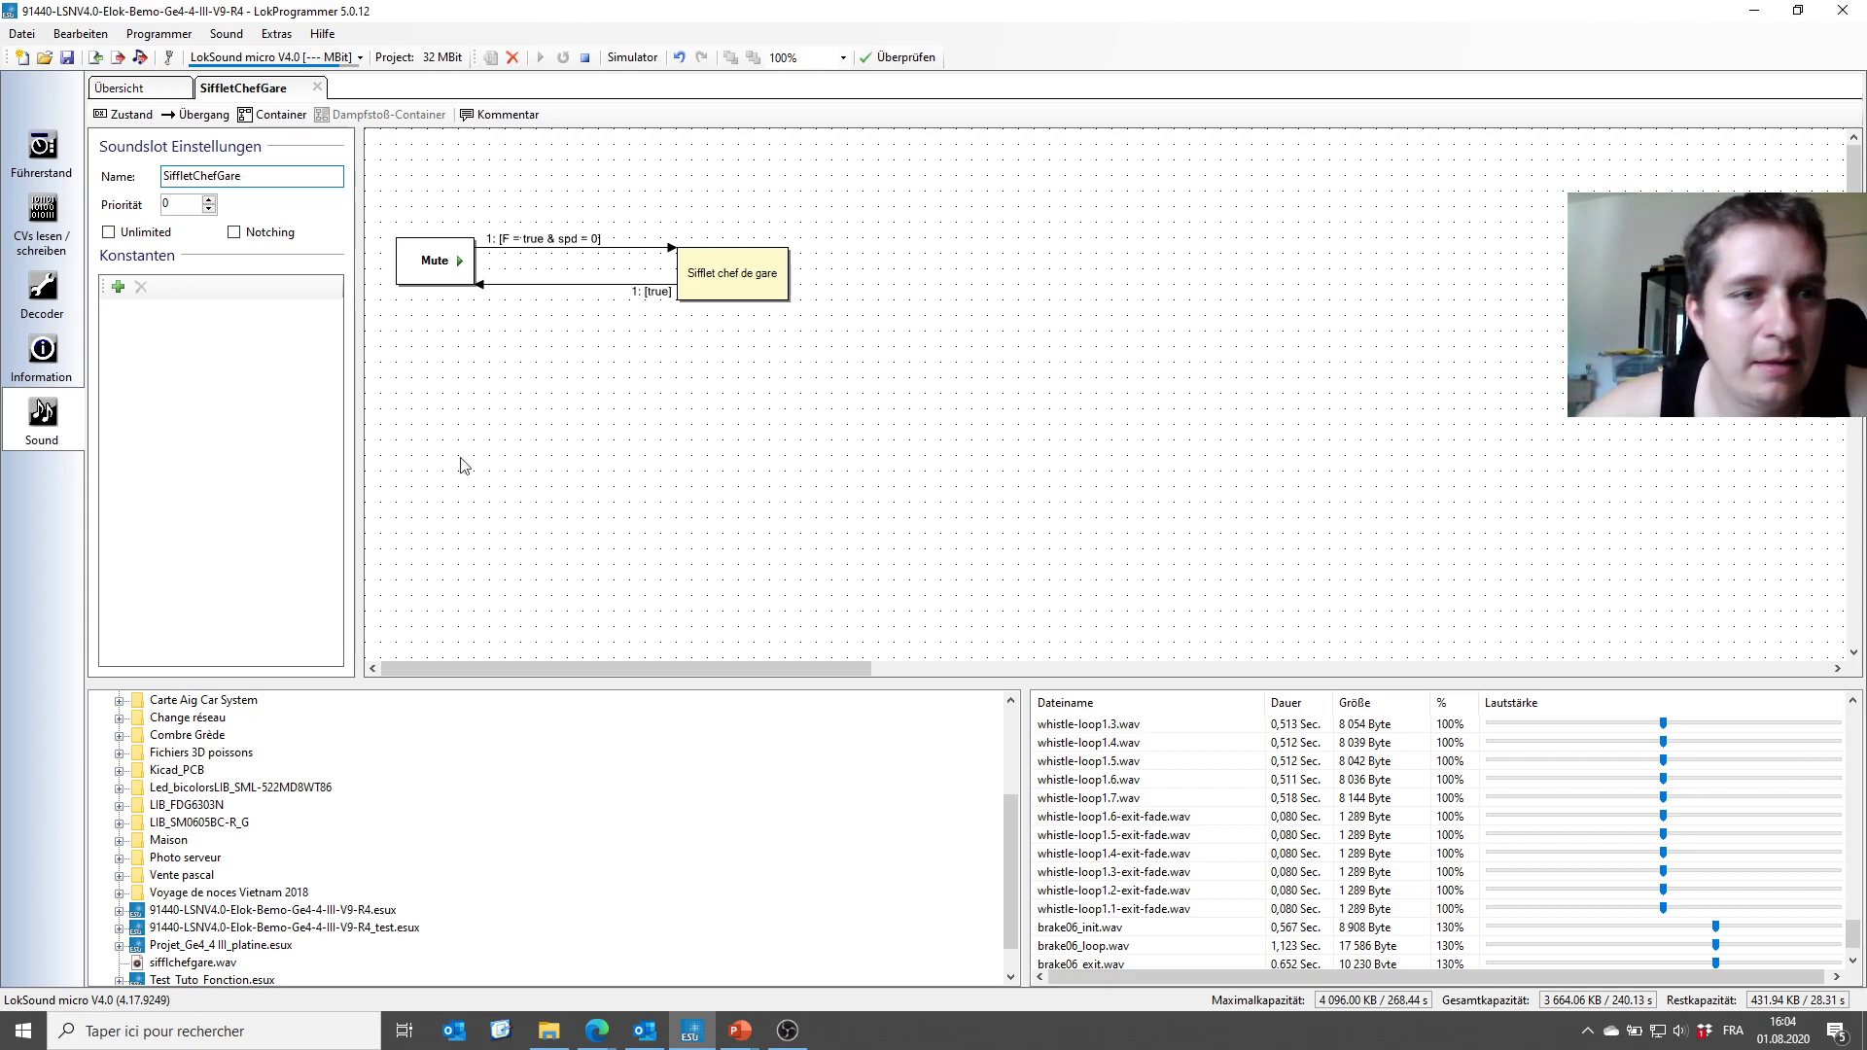
key(Return)
click(144, 89)
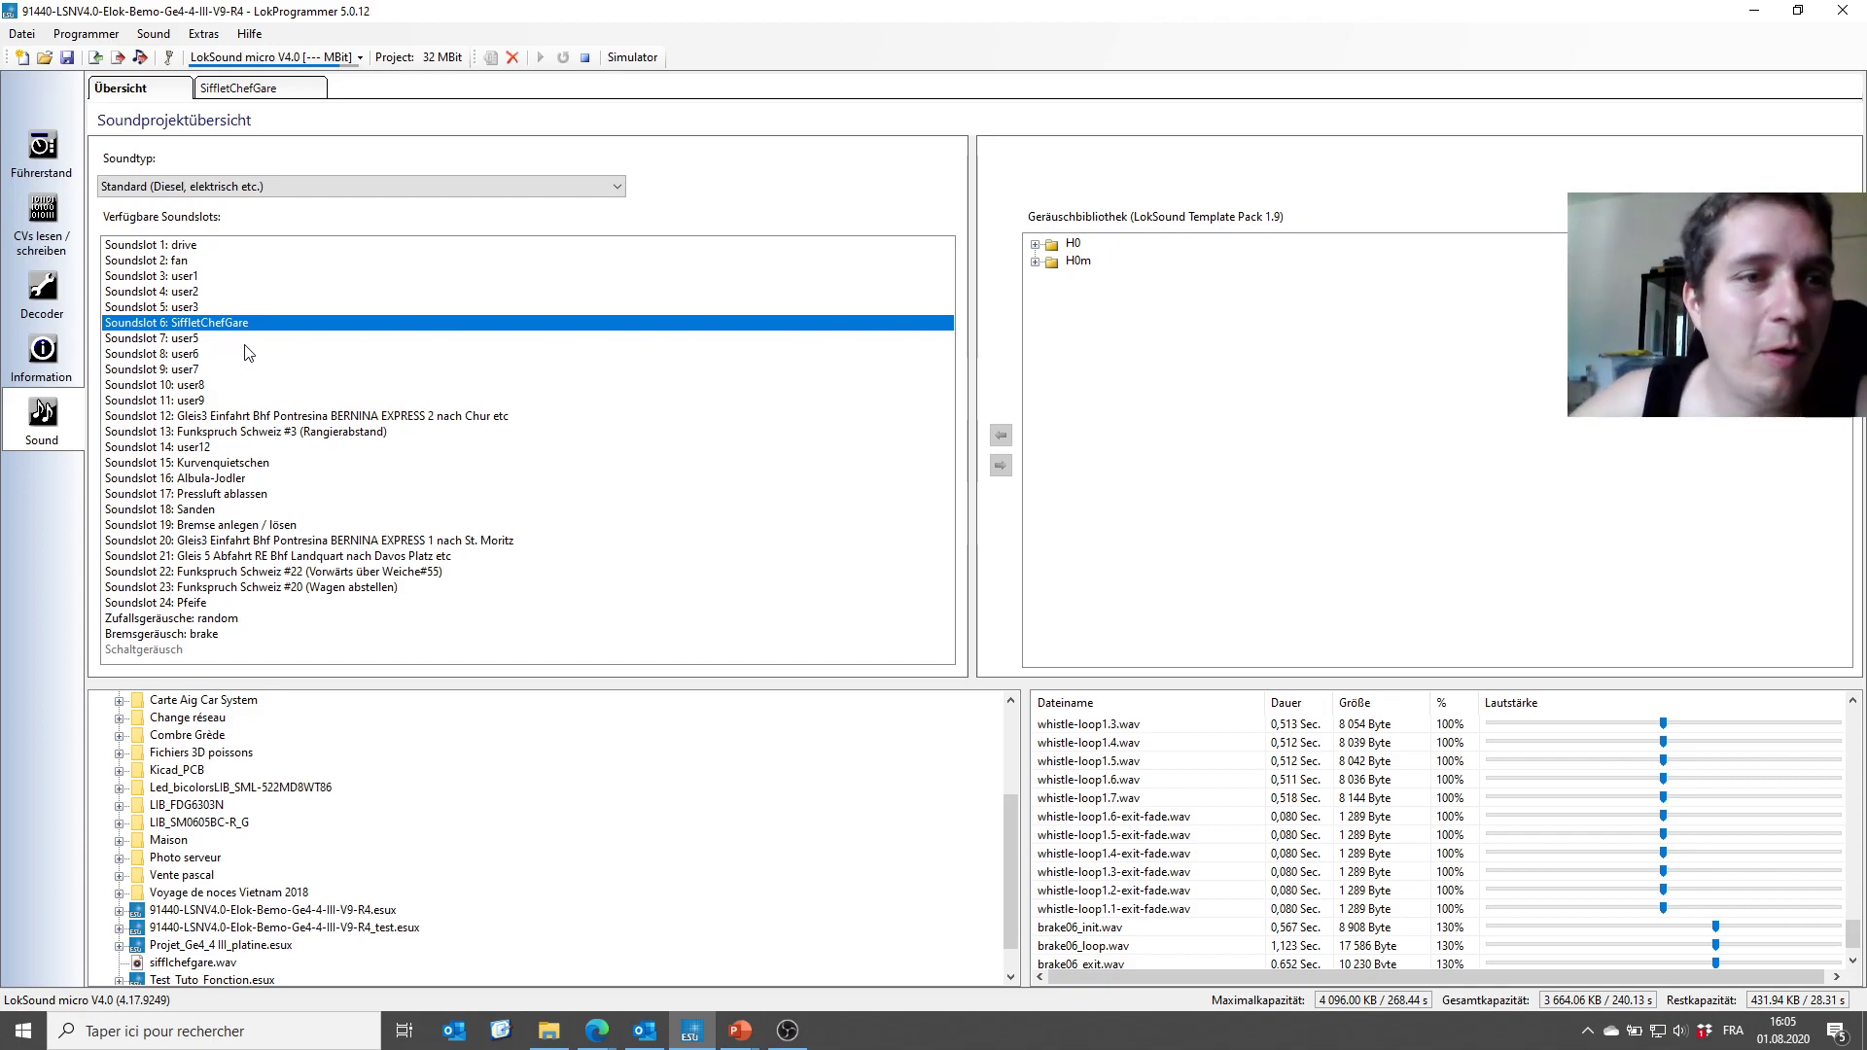
click(271, 92)
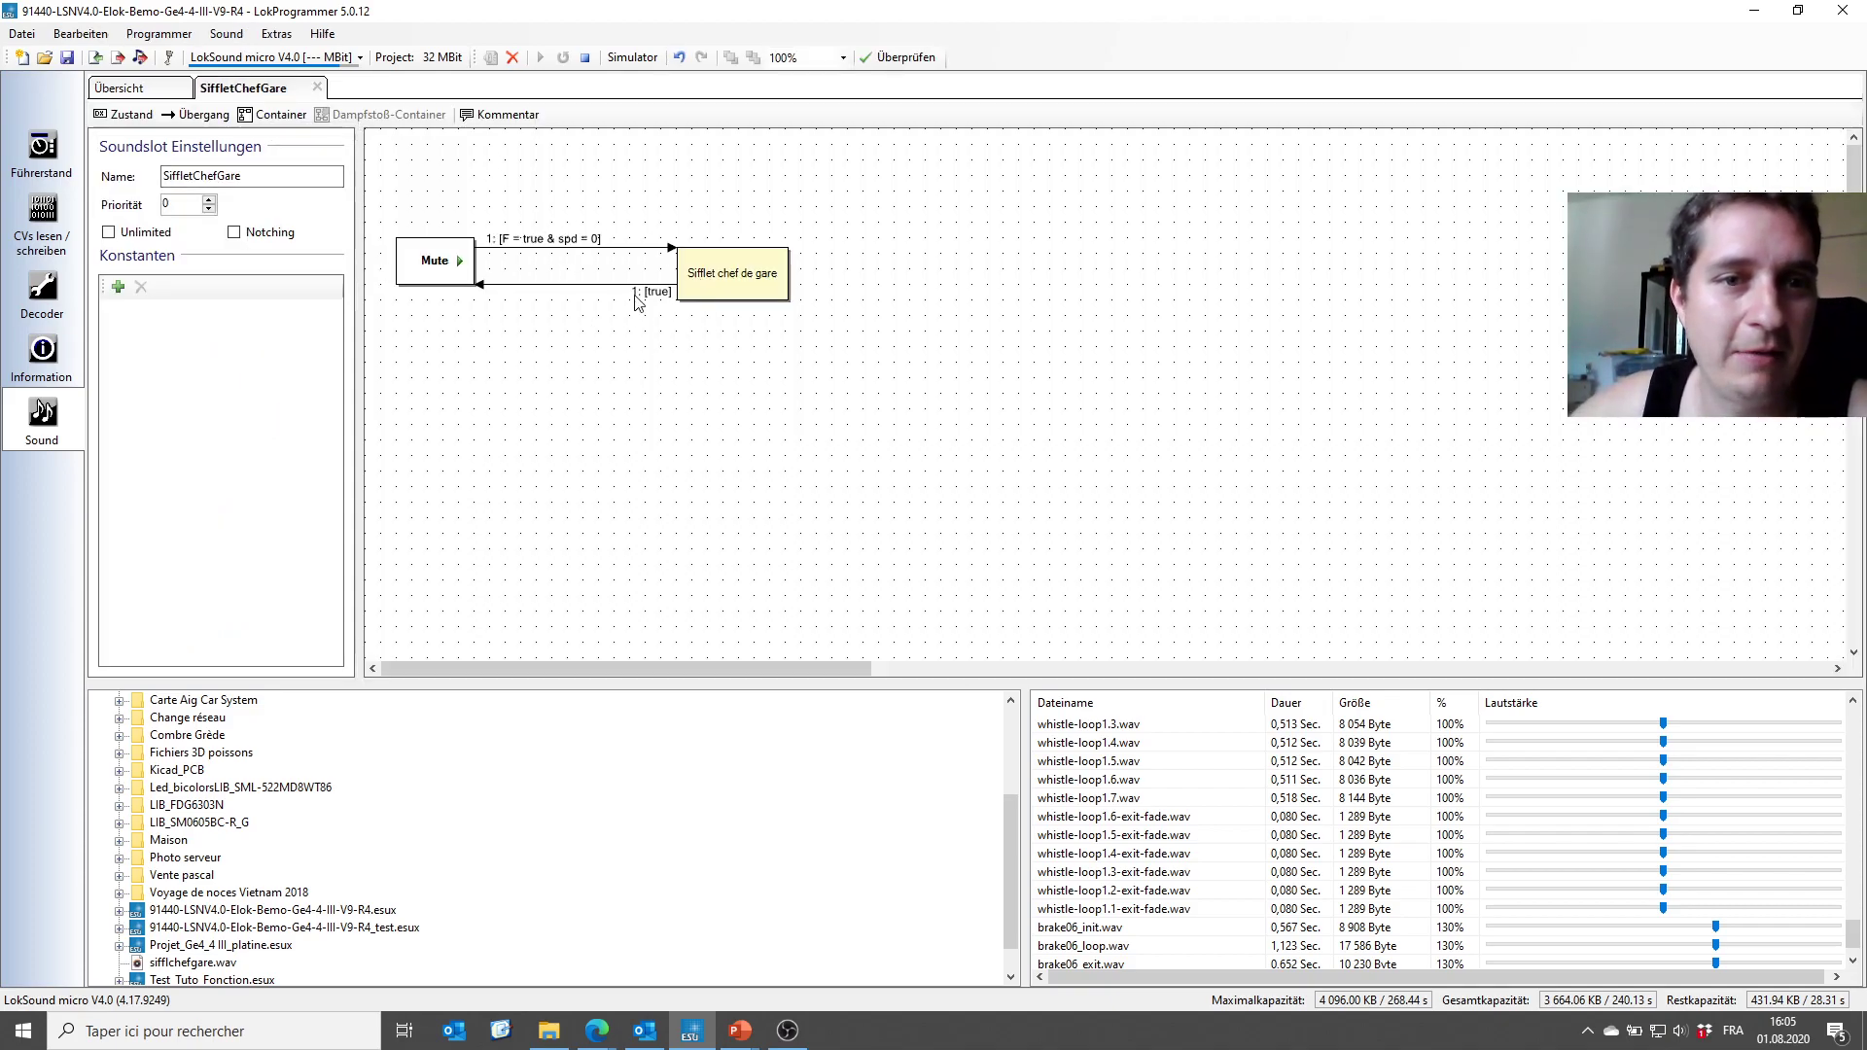